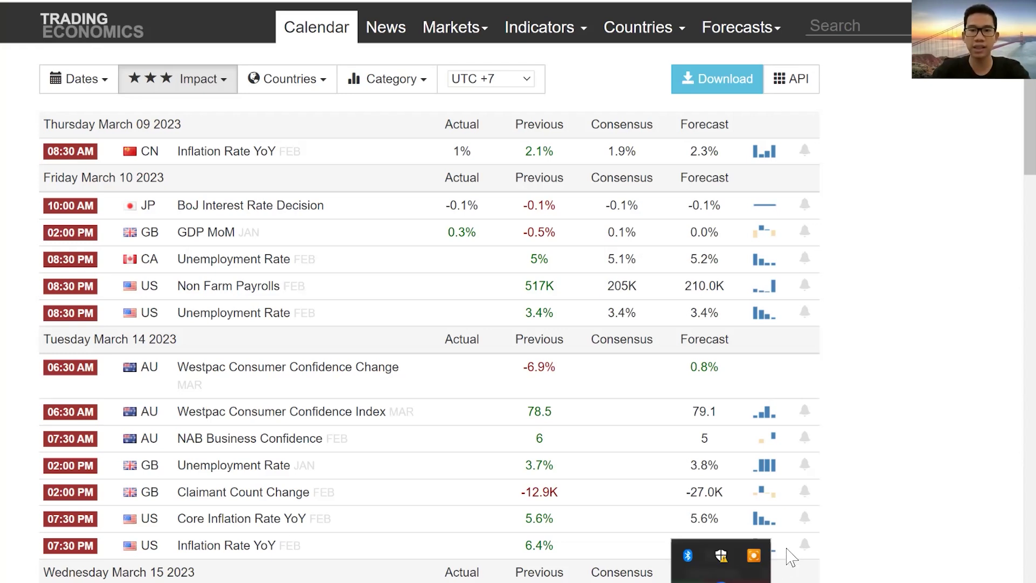
pyautogui.rightClick(734, 574)
pyautogui.press('Escape')
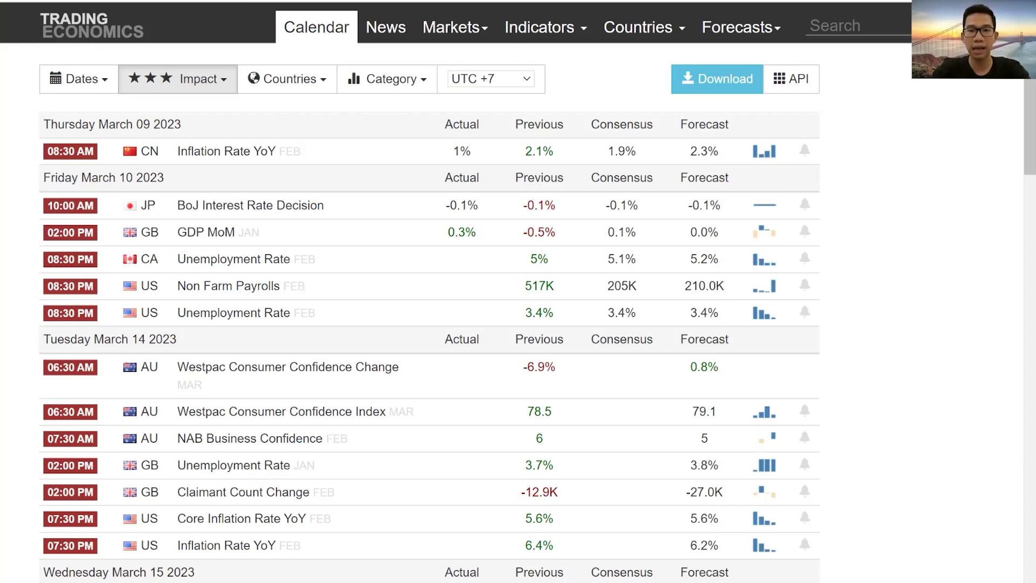
pyautogui.rightClick(753, 555)
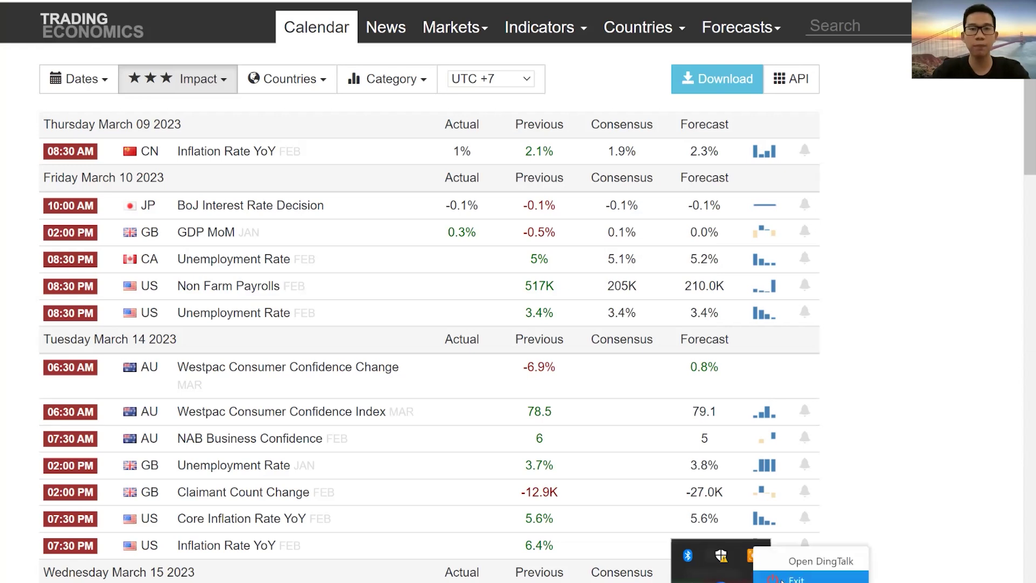
pyautogui.press('Escape')
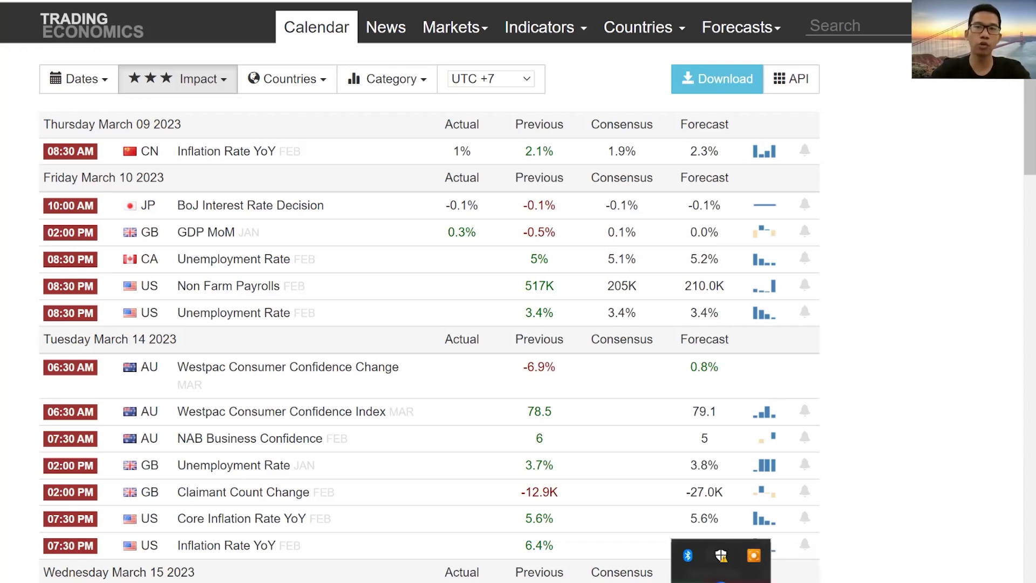
pyautogui.press('Escape')
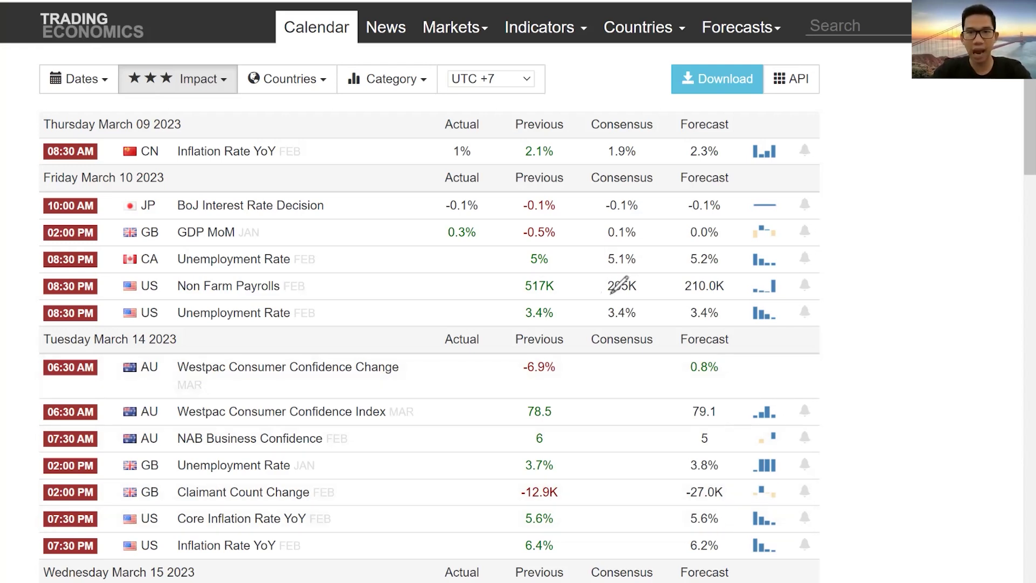
# - Underline the US Non Farm Payrolls consensus 205K and forecast 210.0K in red, and write "USD" with an up arrow beside that row
pyautogui.moveTo(596, 302)
pyautogui.mouseDown()
pyautogui.moveTo(589, 289)
pyautogui.moveTo(605, 288)
pyautogui.moveTo(565, 286)
pyautogui.moveTo(639, 294)
pyautogui.mouseUp()
pyautogui.moveTo(706, 298)
pyautogui.mouseDown()
pyautogui.moveTo(681, 297)
pyautogui.moveTo(717, 296)
pyautogui.moveTo(682, 297)
pyautogui.moveTo(702, 297)
pyautogui.mouseUp()
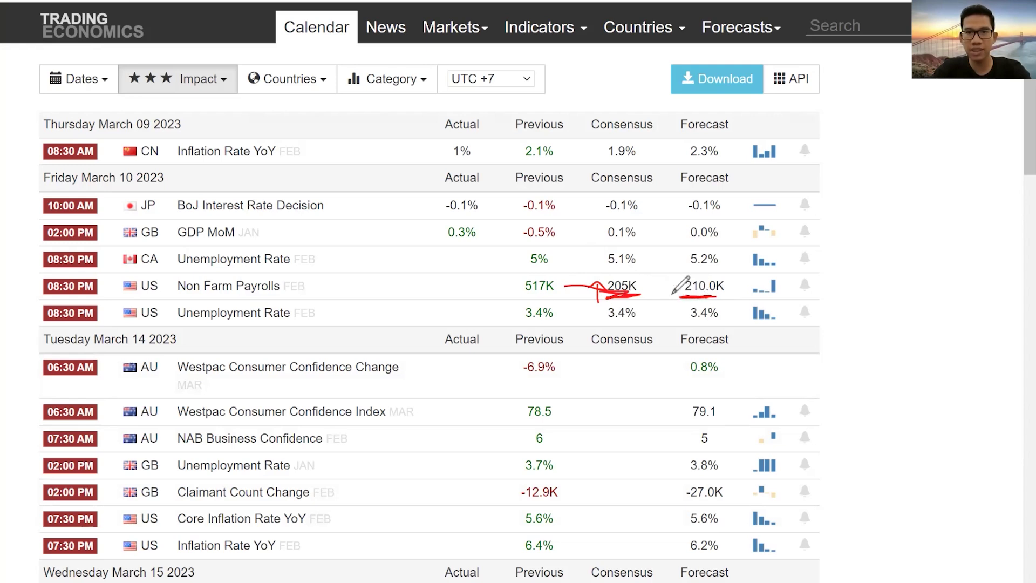
pyautogui.moveTo(836, 278)
pyautogui.mouseDown()
pyautogui.moveTo(840, 296)
pyautogui.moveTo(850, 280)
pyautogui.moveTo(866, 289)
pyautogui.moveTo(854, 295)
pyautogui.moveTo(879, 294)
pyautogui.mouseUp()
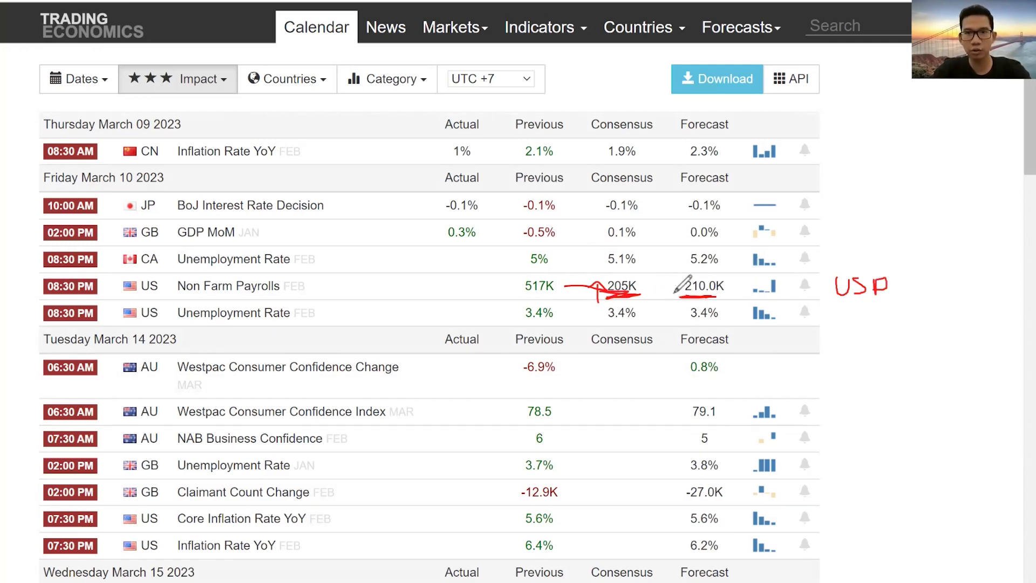
pyautogui.moveTo(908, 277)
pyautogui.mouseDown()
pyautogui.moveTo(914, 292)
pyautogui.moveTo(913, 282)
pyautogui.mouseUp()
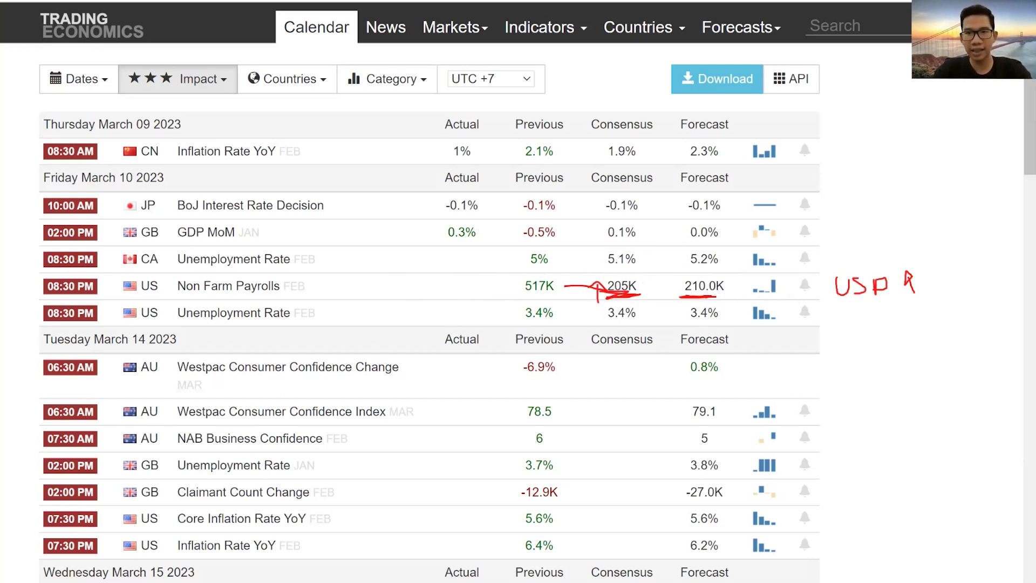
# - Write "USD" with a down arrow beneath the first USD note and add pen strokes around the two outcomes
pyautogui.moveTo(839, 323)
pyautogui.mouseDown()
pyautogui.moveTo(865, 322)
pyautogui.moveTo(891, 337)
pyautogui.moveTo(884, 346)
pyautogui.moveTo(926, 324)
pyautogui.moveTo(915, 341)
pyautogui.mouseUp()
pyautogui.moveTo(939, 307)
pyautogui.mouseDown()
pyautogui.moveTo(943, 342)
pyautogui.moveTo(945, 332)
pyautogui.mouseUp()
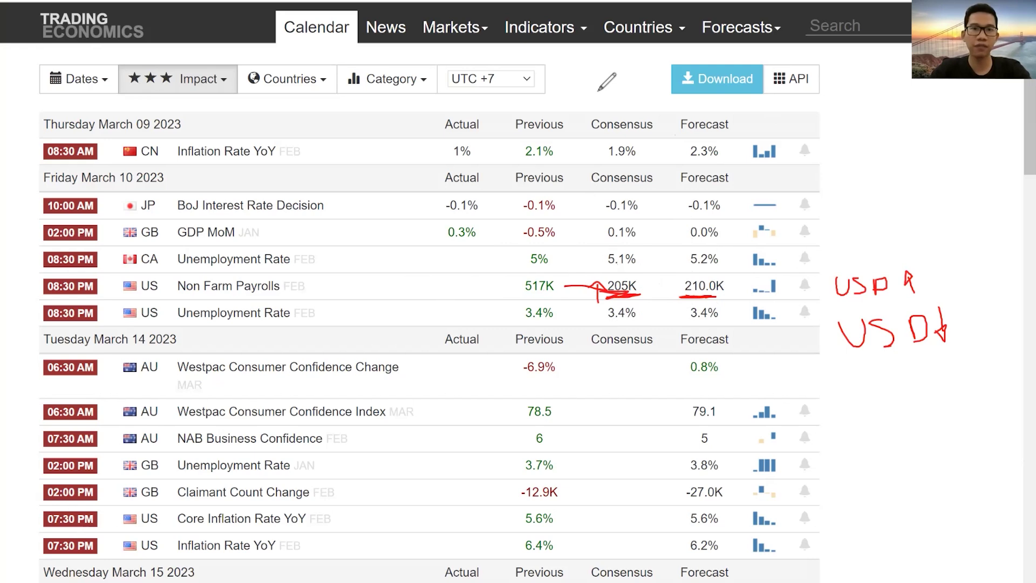
pyautogui.moveTo(737, 293)
pyautogui.mouseDown()
pyautogui.moveTo(555, 292)
pyautogui.moveTo(880, 285)
pyautogui.mouseUp()
pyautogui.moveTo(823, 336); pyautogui.dragTo(940, 324)
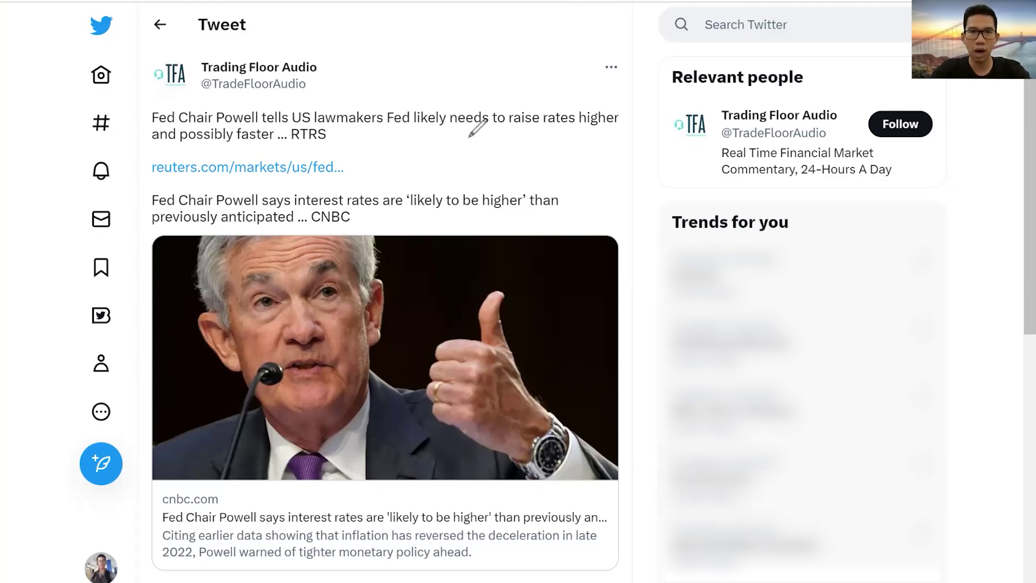
# - Underline "needs to raise rates higher" in the Fed Chair Powell tweet with the red pen and erase the mark
pyautogui.moveTo(454, 131); pyautogui.dragTo(615, 126)
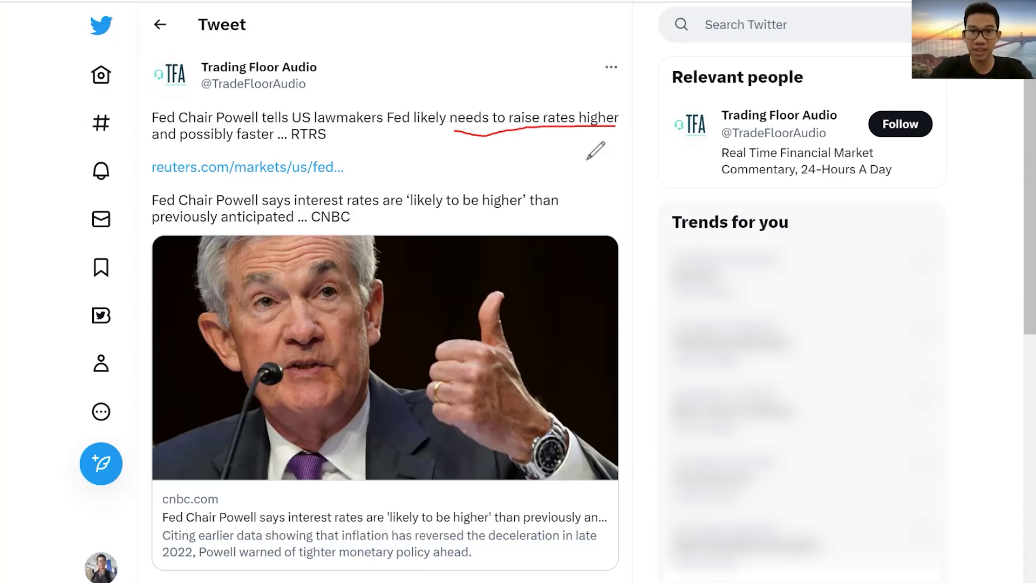
pyautogui.press('e')
pyautogui.click(472, 127)
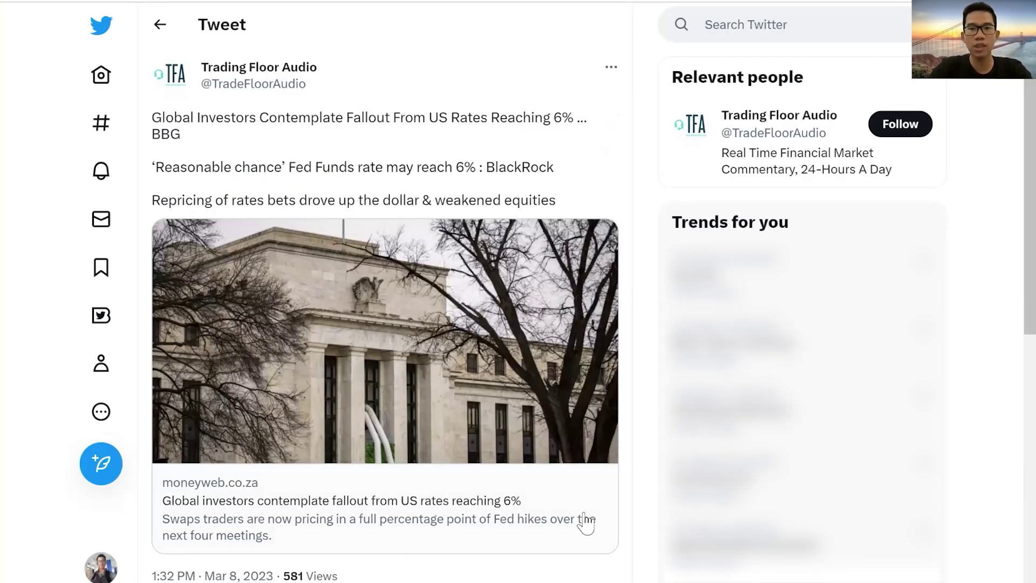
# - Mark "Reaching 6%", "Global Investors", "BlackRock" and "rate may reach 6%" in the tweet in red, and add a down arrow after the text
pyautogui.moveTo(482, 130); pyautogui.dragTo(573, 127)
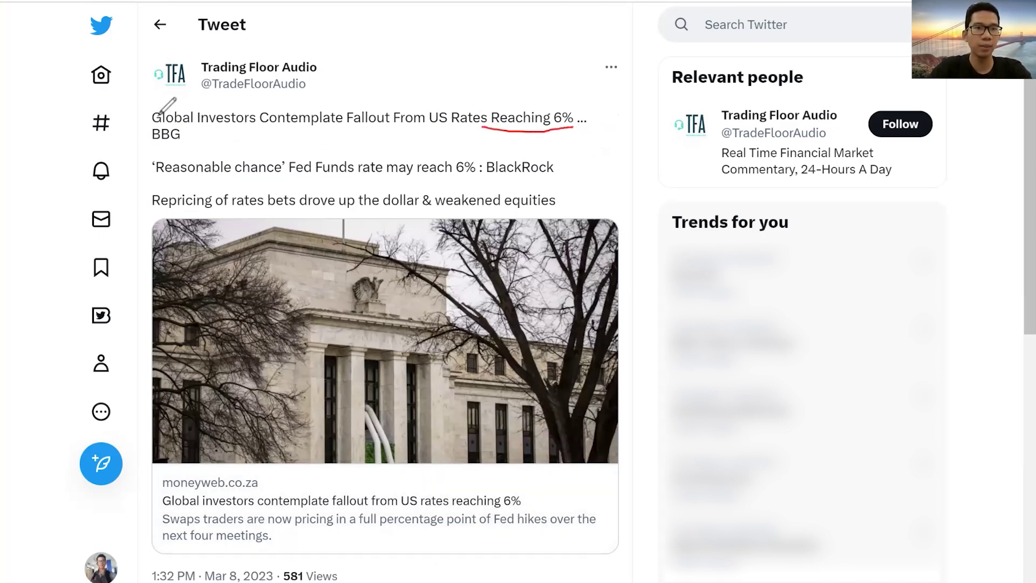
pyautogui.moveTo(153, 107)
pyautogui.mouseDown()
pyautogui.moveTo(231, 98)
pyautogui.moveTo(261, 123)
pyautogui.mouseUp()
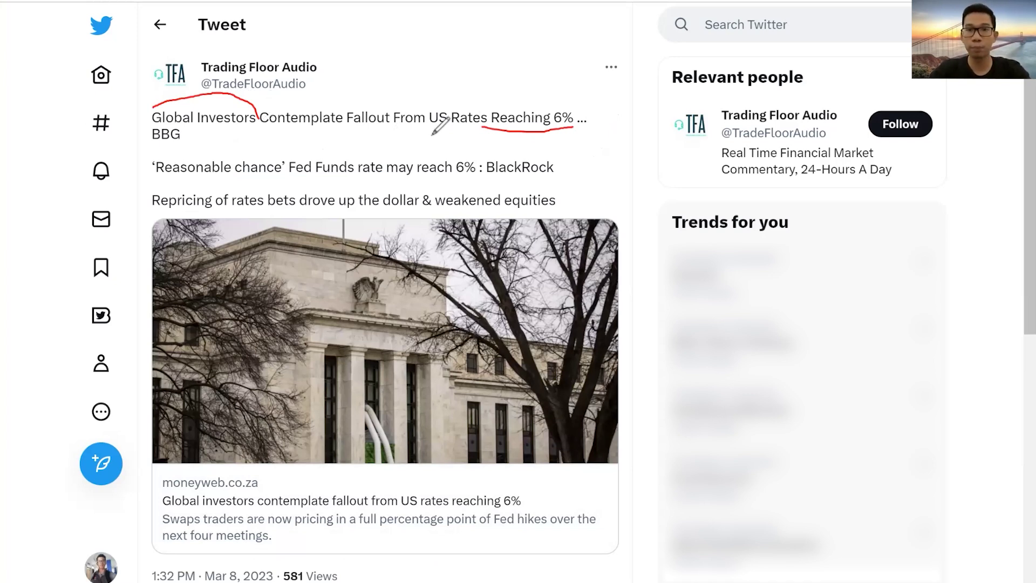
pyautogui.moveTo(482, 176); pyautogui.dragTo(566, 171)
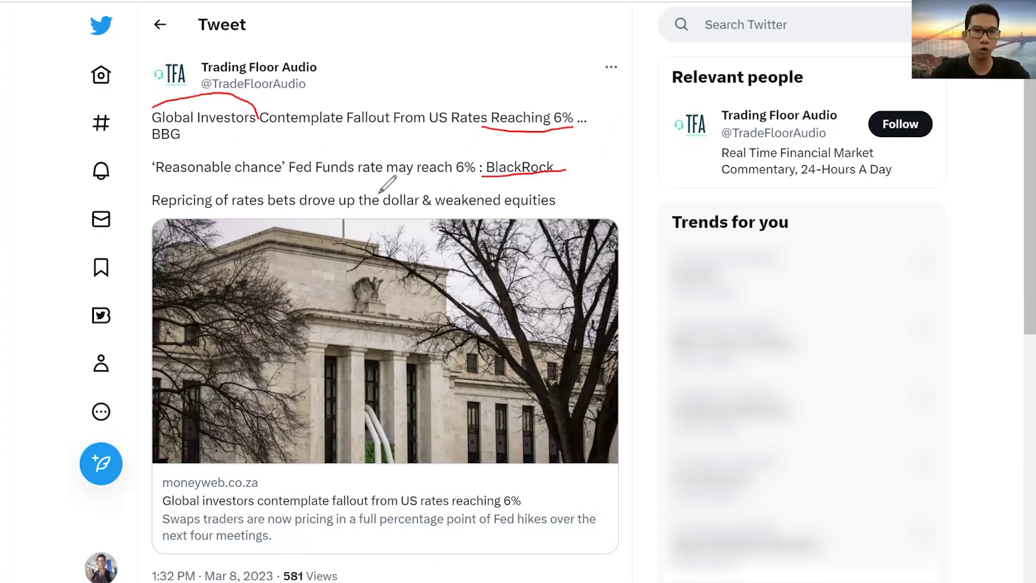
pyautogui.moveTo(367, 175); pyautogui.dragTo(475, 173)
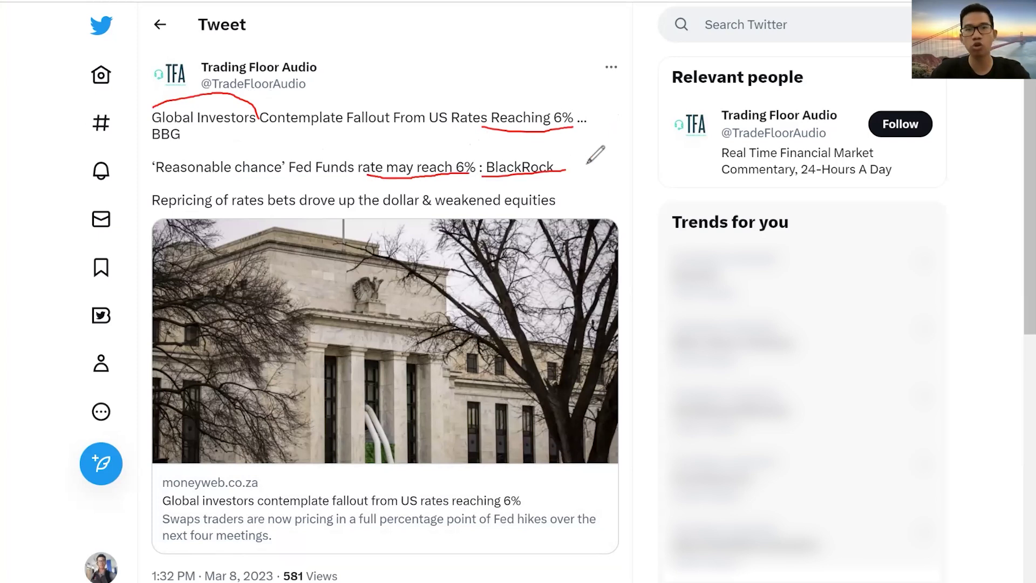
pyautogui.moveTo(595, 140)
pyautogui.mouseDown()
pyautogui.moveTo(598, 172)
pyautogui.moveTo(606, 159)
pyautogui.moveTo(588, 163)
pyautogui.mouseUp()
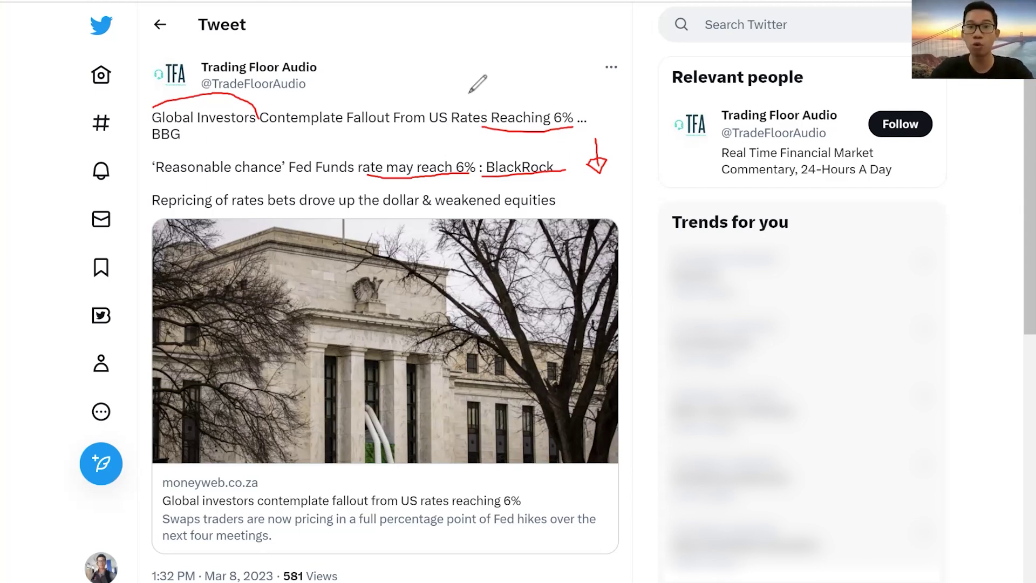
# - Erase all the red pen marks on the global investors tweet and leave drawing mode
pyautogui.press('e')
pyautogui.click(154, 106)
pyautogui.click(534, 130)
pyautogui.click(595, 163)
pyautogui.click(504, 170)
pyautogui.click(400, 177)
pyautogui.press('Escape')
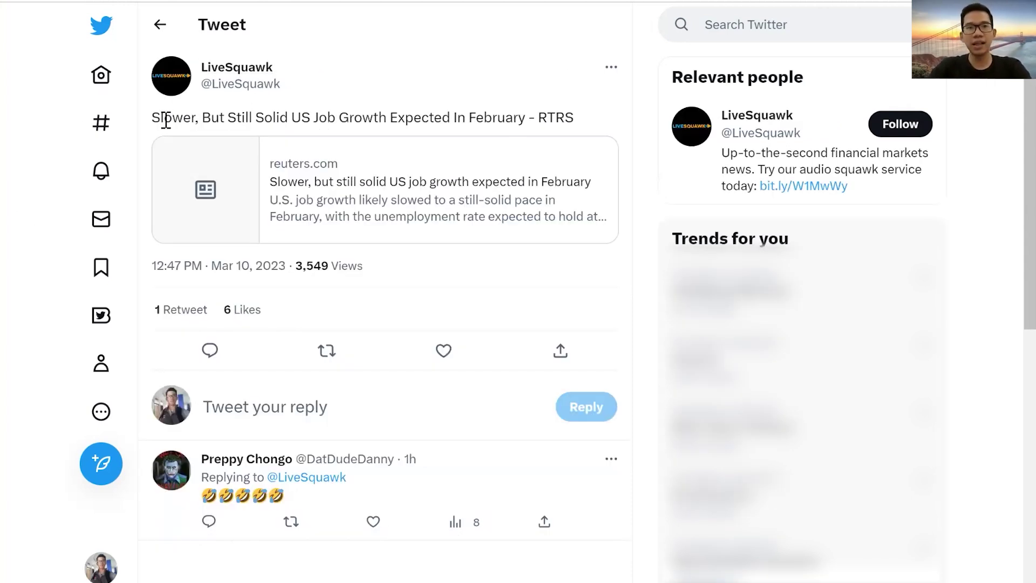
# - Mark the headline "Slower, But Still Solid US Job Growth Expected In February" in the LiveSquawk tweet with the pen
pyautogui.moveTo(153, 120)
pyautogui.mouseDown()
pyautogui.moveTo(194, 120)
pyautogui.moveTo(144, 131)
pyautogui.mouseUp()
pyautogui.moveTo(220, 111); pyautogui.dragTo(530, 113)
pyautogui.click(394, 108)
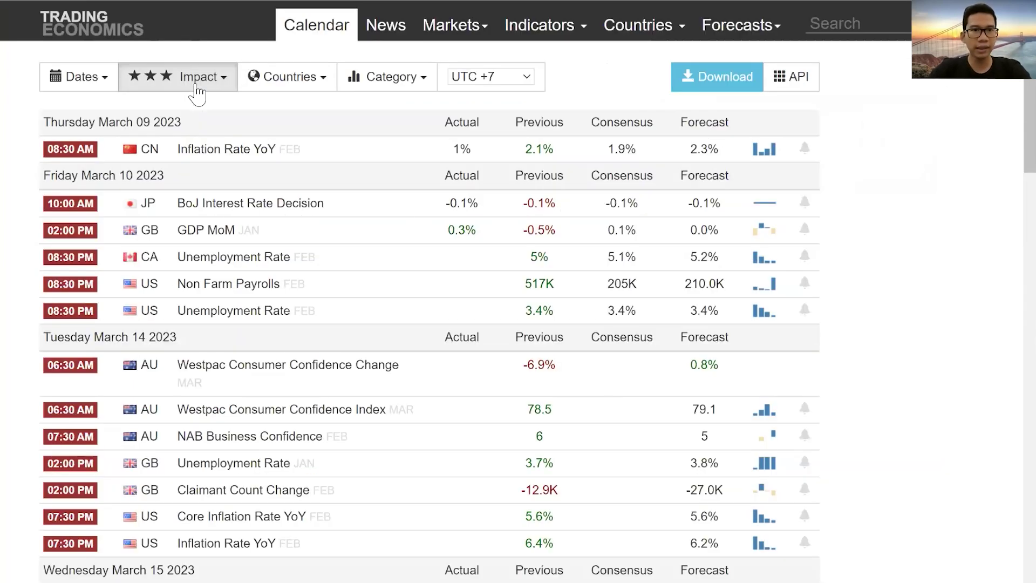
# - Set the economic calendar's impact filter to two stars
pyautogui.click(178, 77)
pyautogui.click(161, 130)
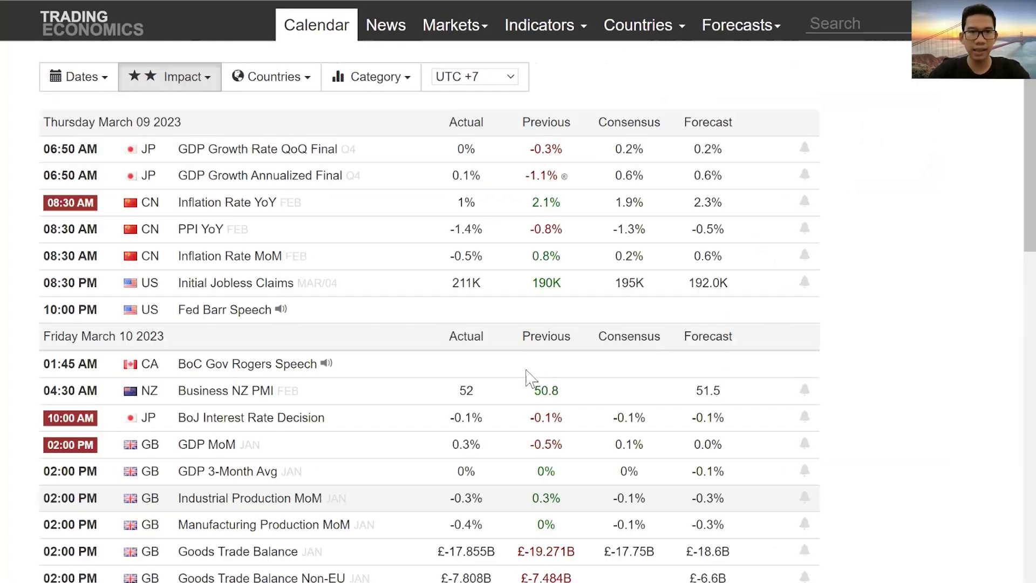
# - Mark the US Non Farm Payrolls row with an up arrow, underline 205K and 210.0K, and draw an arrow to "USD" with an up arrow
pyautogui.scroll(-8, 458, 387)
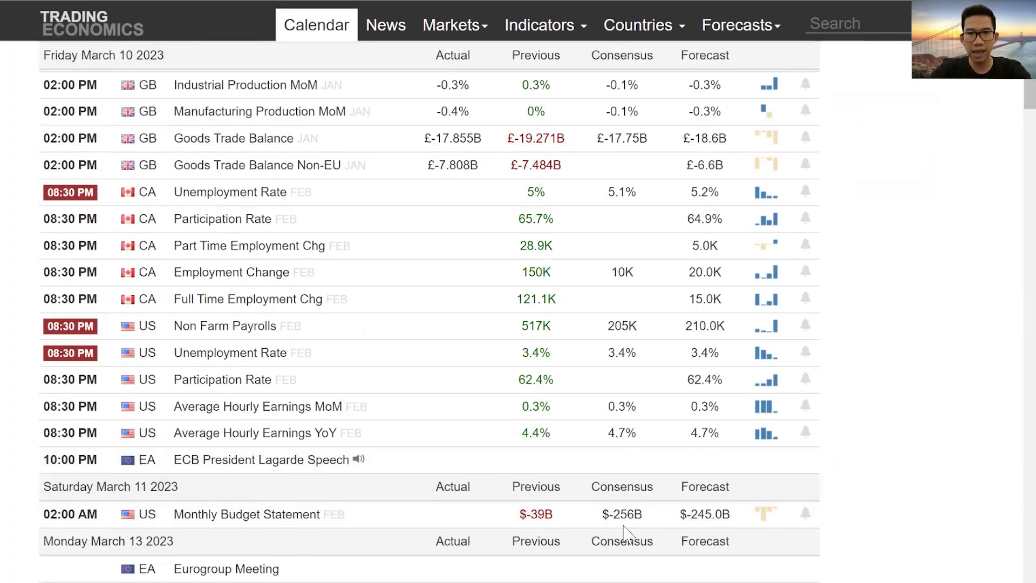
pyautogui.moveTo(593, 327)
pyautogui.mouseDown()
pyautogui.moveTo(592, 336)
pyautogui.moveTo(592, 316)
pyautogui.moveTo(604, 324)
pyautogui.moveTo(582, 330)
pyautogui.moveTo(598, 323)
pyautogui.mouseUp()
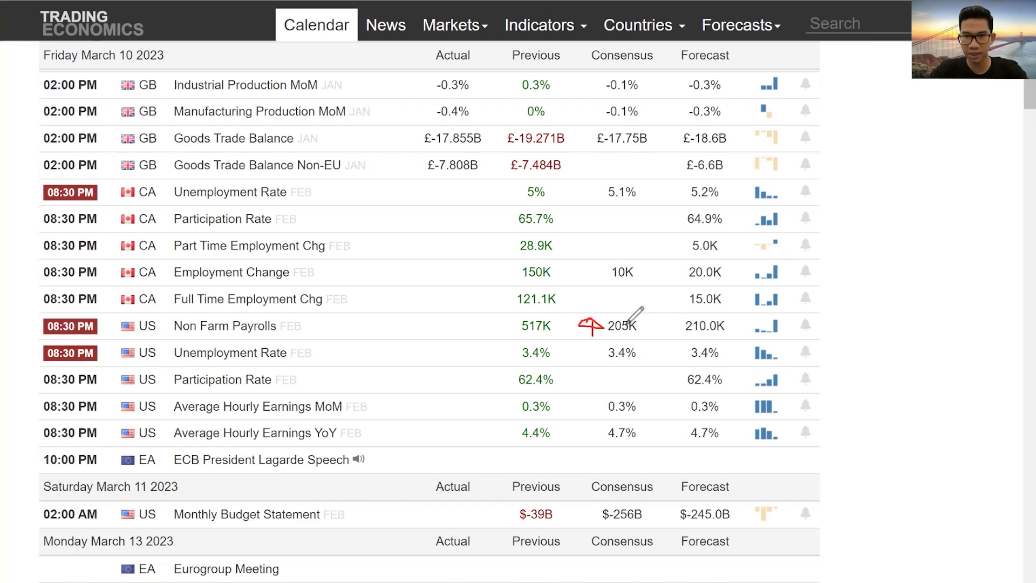
pyautogui.click(606, 339)
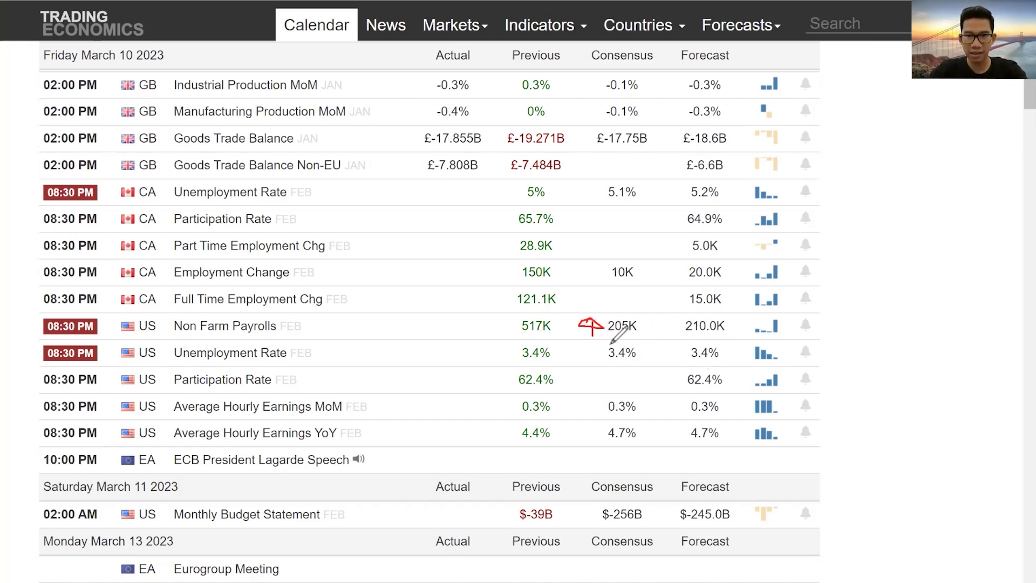
pyautogui.moveTo(607, 338)
pyautogui.mouseDown()
pyautogui.moveTo(726, 338)
pyautogui.moveTo(848, 306)
pyautogui.moveTo(863, 318)
pyautogui.moveTo(857, 327)
pyautogui.moveTo(878, 326)
pyautogui.moveTo(906, 291)
pyautogui.mouseUp()
pyautogui.click(737, 327)
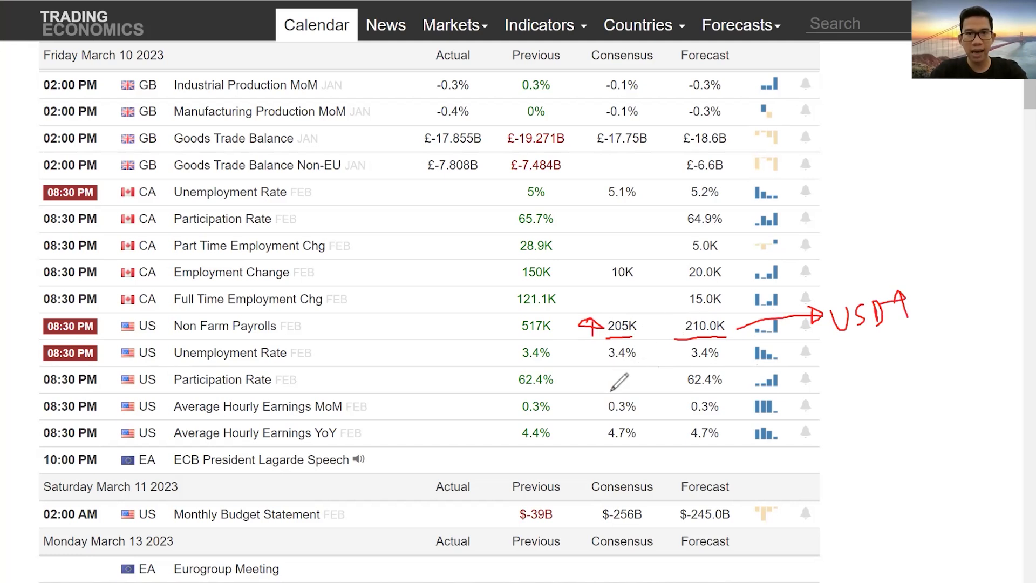
# - Circle the 205K consensus and branch a second arrow from the forecast to "USD" with a down arrow
pyautogui.moveTo(630, 340)
pyautogui.mouseDown()
pyautogui.moveTo(650, 314)
pyautogui.moveTo(612, 319)
pyautogui.moveTo(610, 339)
pyautogui.moveTo(633, 338)
pyautogui.mouseUp()
pyautogui.moveTo(750, 324)
pyautogui.mouseDown()
pyautogui.moveTo(742, 338)
pyautogui.moveTo(782, 350)
pyautogui.moveTo(826, 345)
pyautogui.moveTo(816, 357)
pyautogui.moveTo(854, 346)
pyautogui.moveTo(856, 370)
pyautogui.moveTo(908, 364)
pyautogui.moveTo(910, 373)
pyautogui.mouseUp()
pyautogui.moveTo(900, 360); pyautogui.dragTo(909, 373)
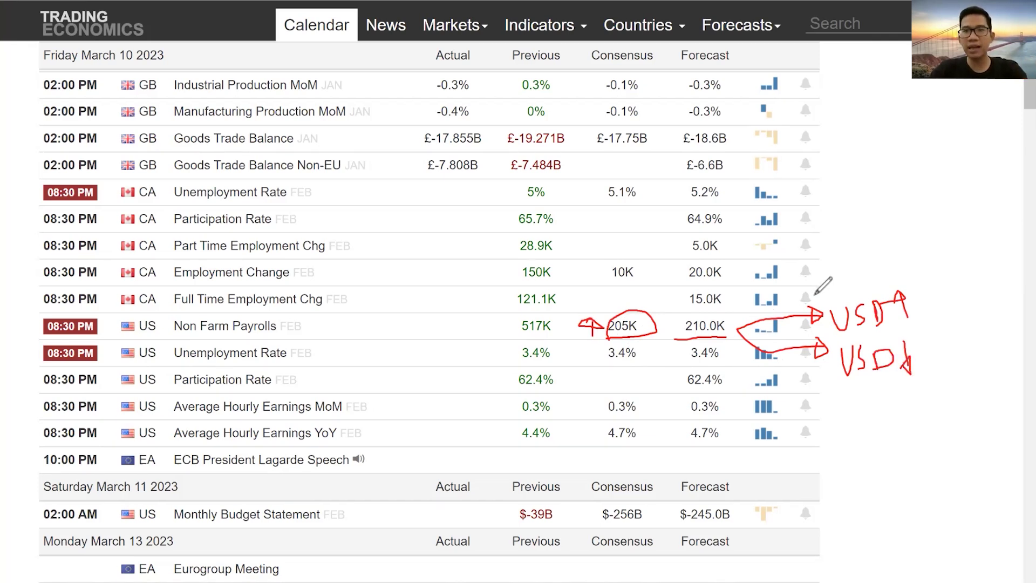
pyautogui.moveTo(794, 266)
pyautogui.mouseDown()
pyautogui.moveTo(807, 242)
pyautogui.moveTo(861, 231)
pyautogui.moveTo(905, 176)
pyautogui.moveTo(957, 278)
pyautogui.mouseUp()
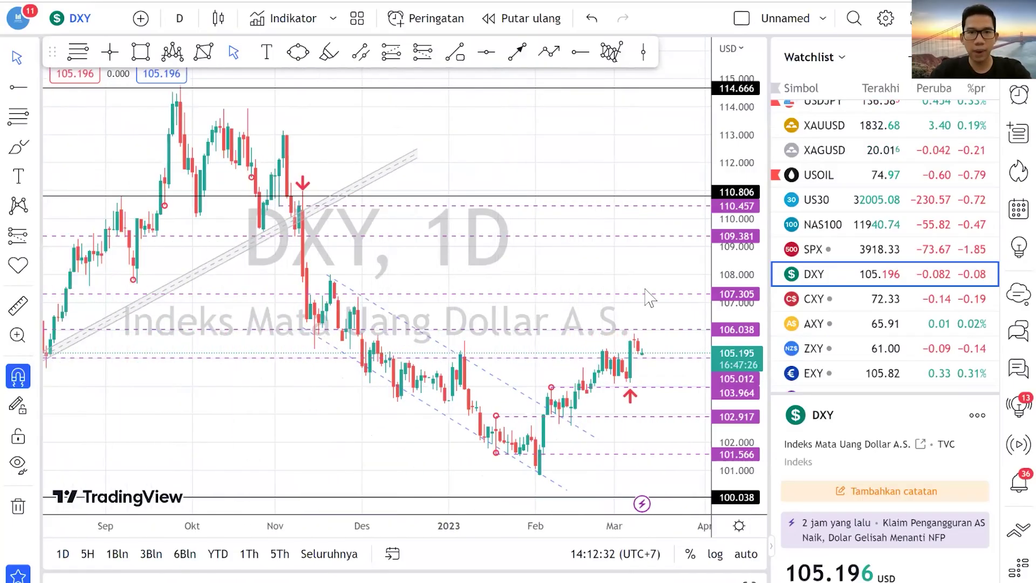
# - Draw a rising arrow on the DXY daily chart from about 105.0 at the latest candle up to the 106.038 level
pyautogui.moveTo(652, 285); pyautogui.dragTo(658, 232)
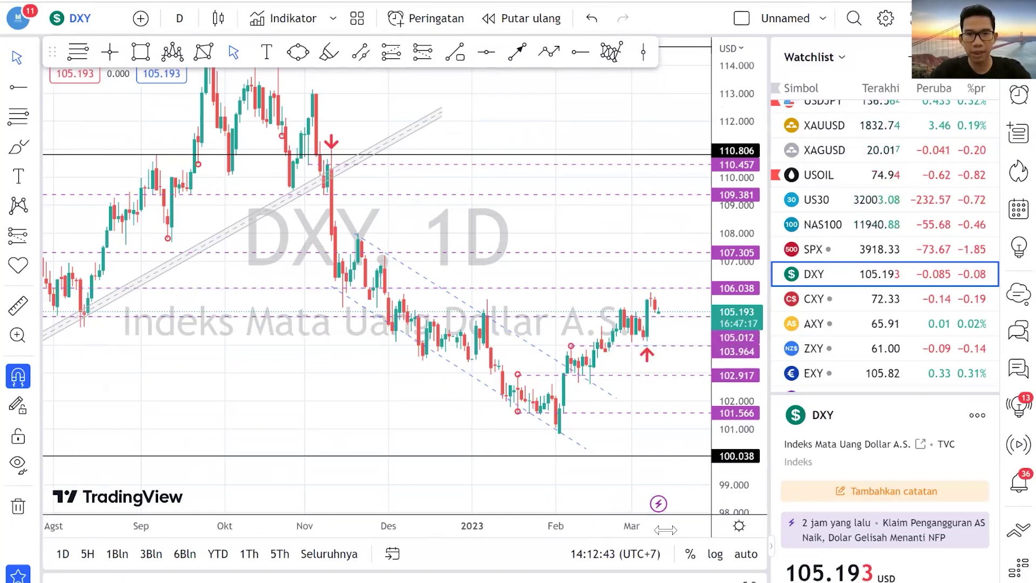
pyautogui.scroll(2, 671, 481)
pyautogui.moveTo(661, 402); pyautogui.dragTo(670, 399)
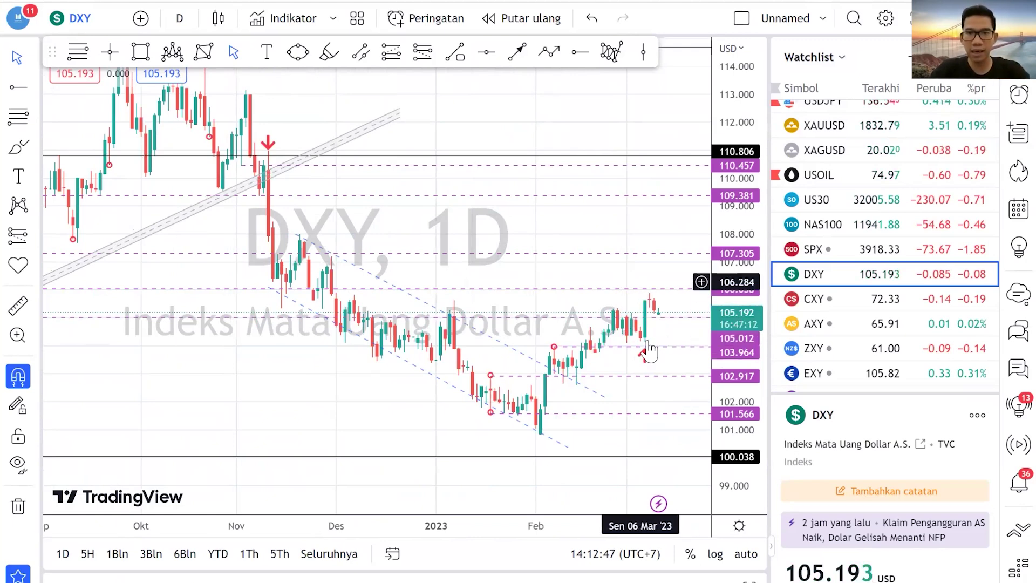
pyautogui.moveTo(728, 356); pyautogui.dragTo(732, 344)
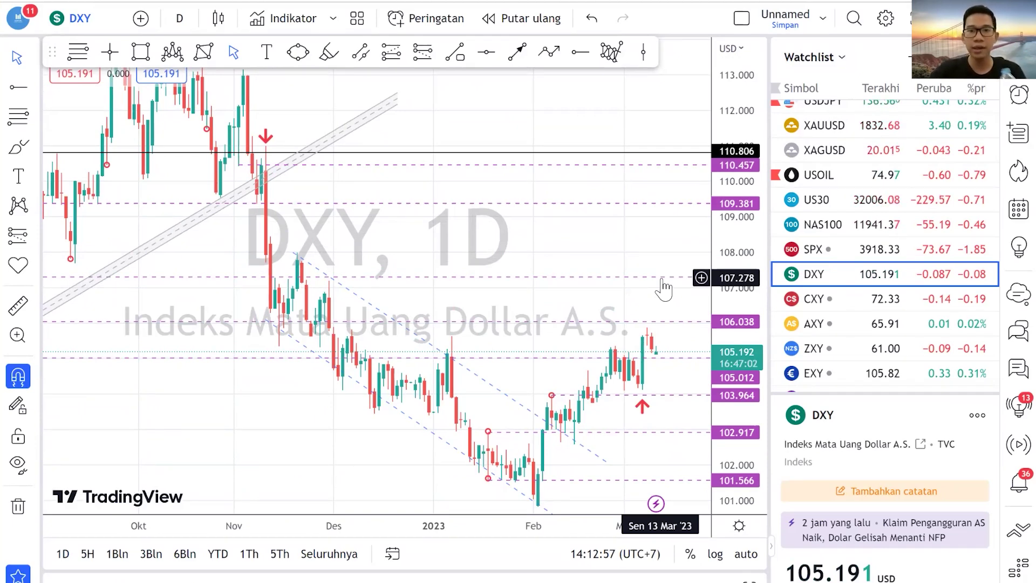
pyautogui.moveTo(641, 405); pyautogui.dragTo(666, 377)
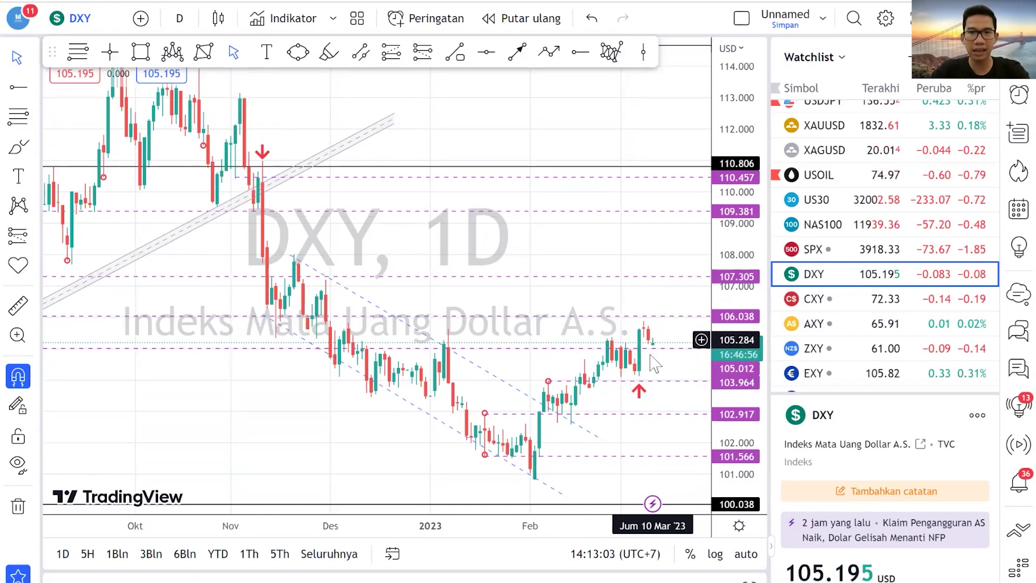
pyautogui.click(517, 51)
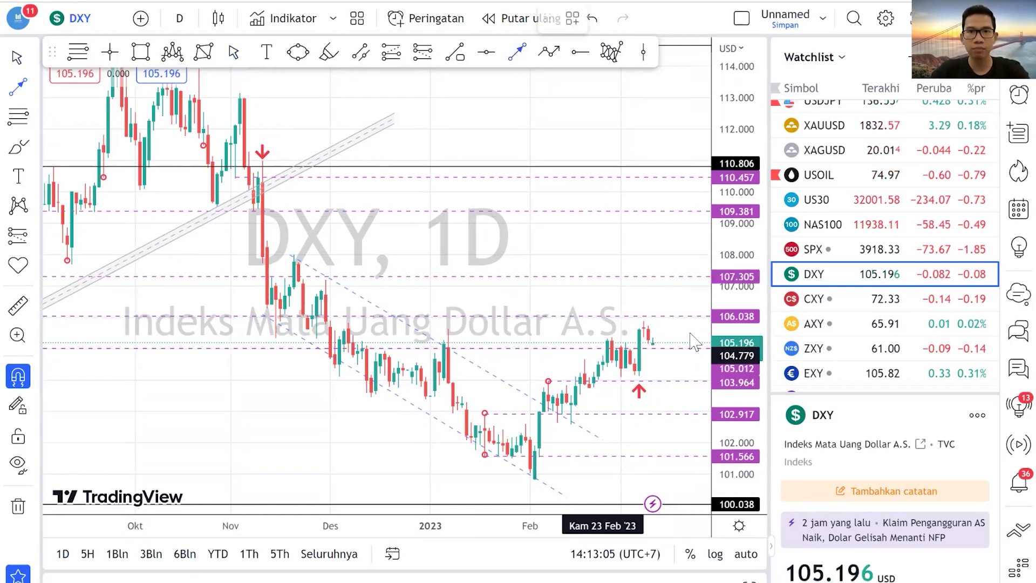
pyautogui.click(657, 347)
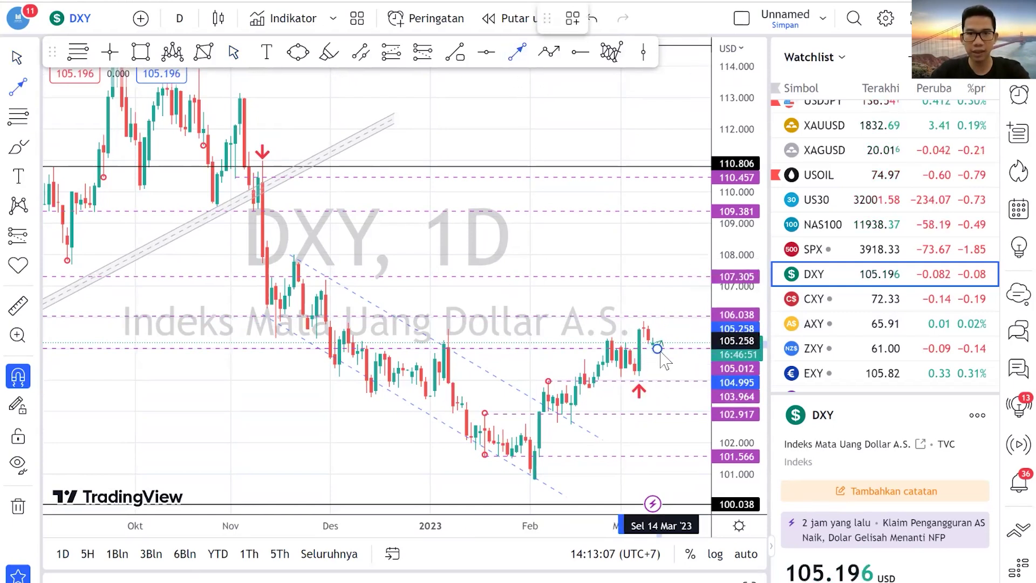
pyautogui.click(675, 322)
# - Examine the DXY daily chart around the rising arrow's 106.038 target and trace that level back to its origin in mid-2022
pyautogui.moveTo(653, 340); pyautogui.dragTo(633, 332)
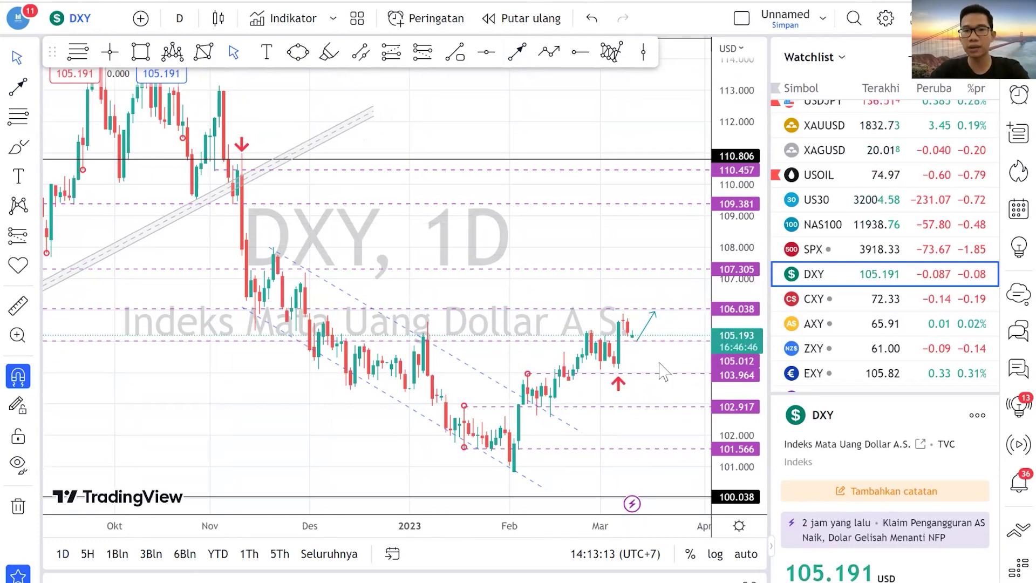
pyautogui.moveTo(672, 275); pyautogui.dragTo(724, 294)
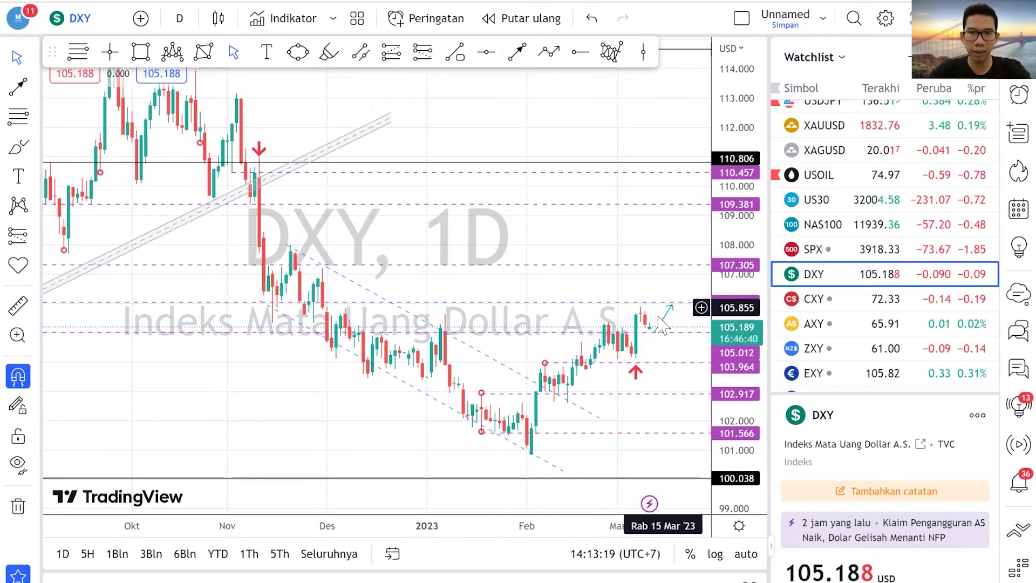
pyautogui.moveTo(665, 288); pyautogui.dragTo(607, 326)
pyautogui.scroll(-5, 550, 294)
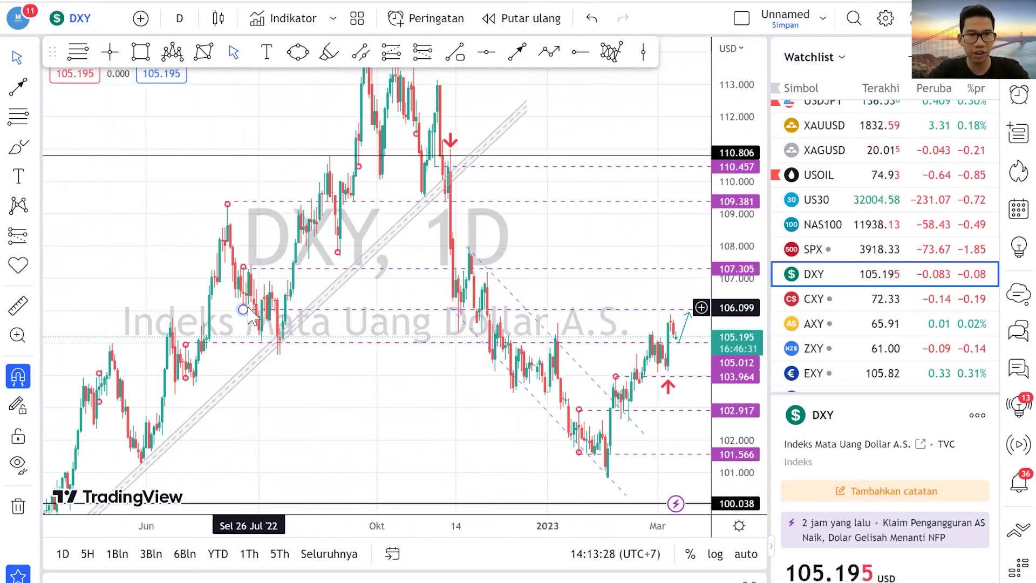
pyautogui.click(244, 270)
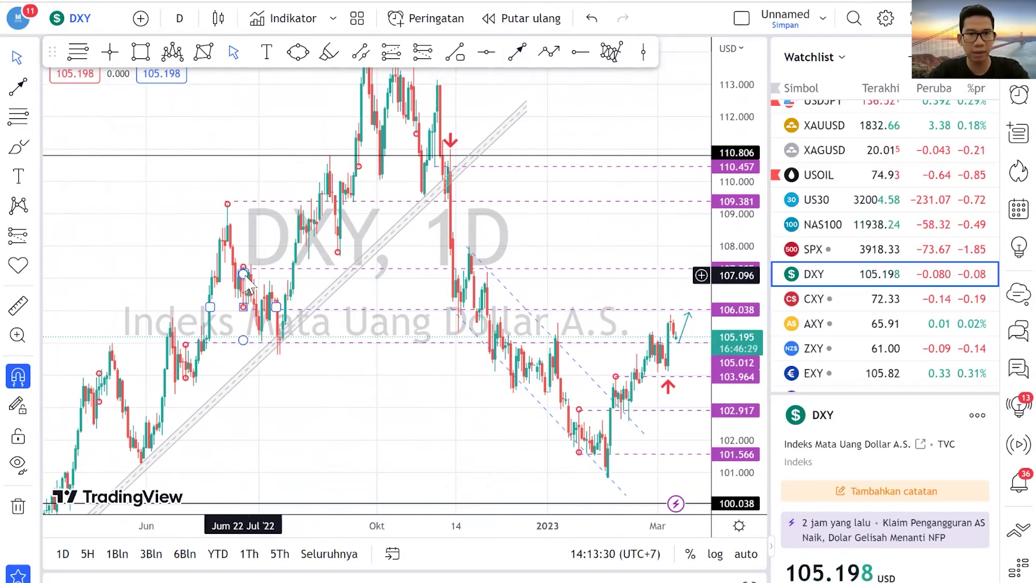
pyautogui.click(674, 466)
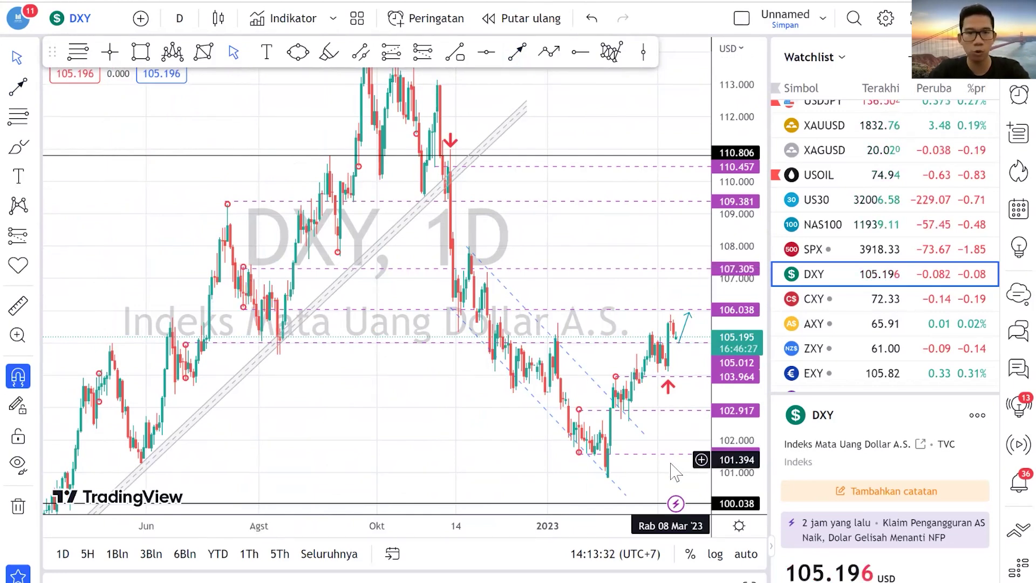
pyautogui.scroll(5, 674, 432)
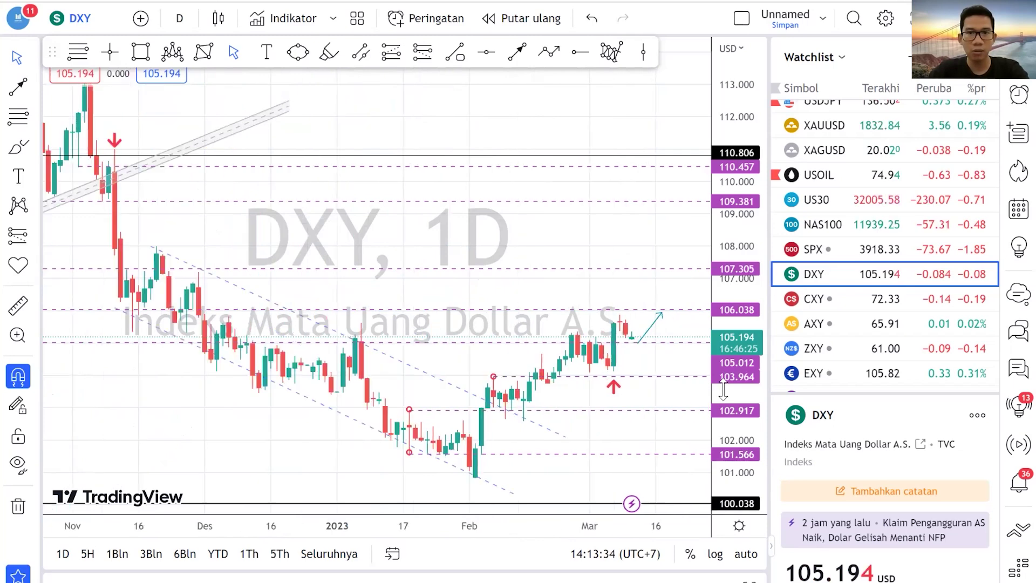
pyautogui.moveTo(723, 389)
pyautogui.mouseDown()
pyautogui.moveTo(629, 300)
pyautogui.moveTo(654, 229)
pyautogui.moveTo(742, 245)
pyautogui.moveTo(743, 259)
pyautogui.mouseUp()
pyautogui.click(664, 282)
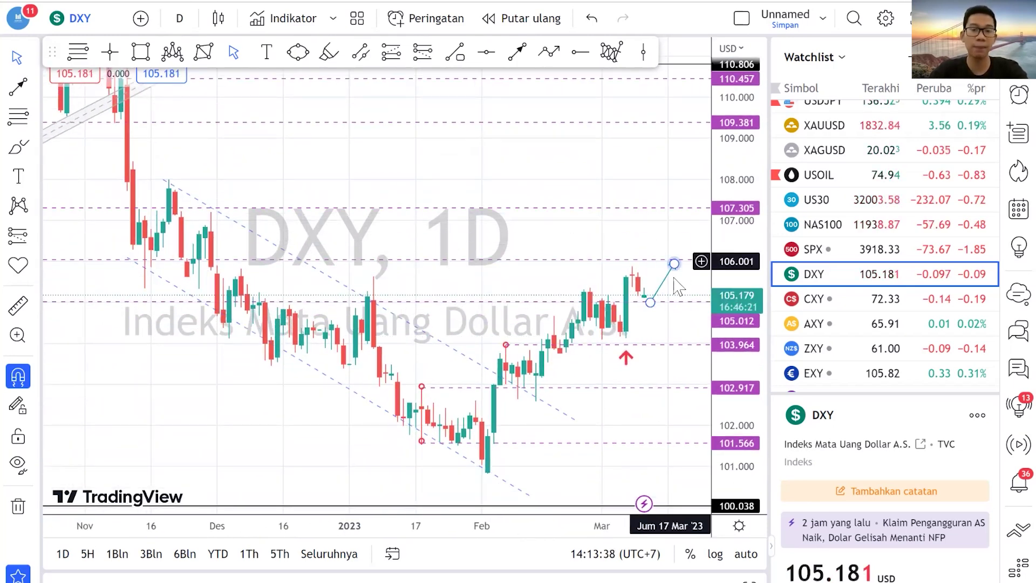
pyautogui.click(704, 316)
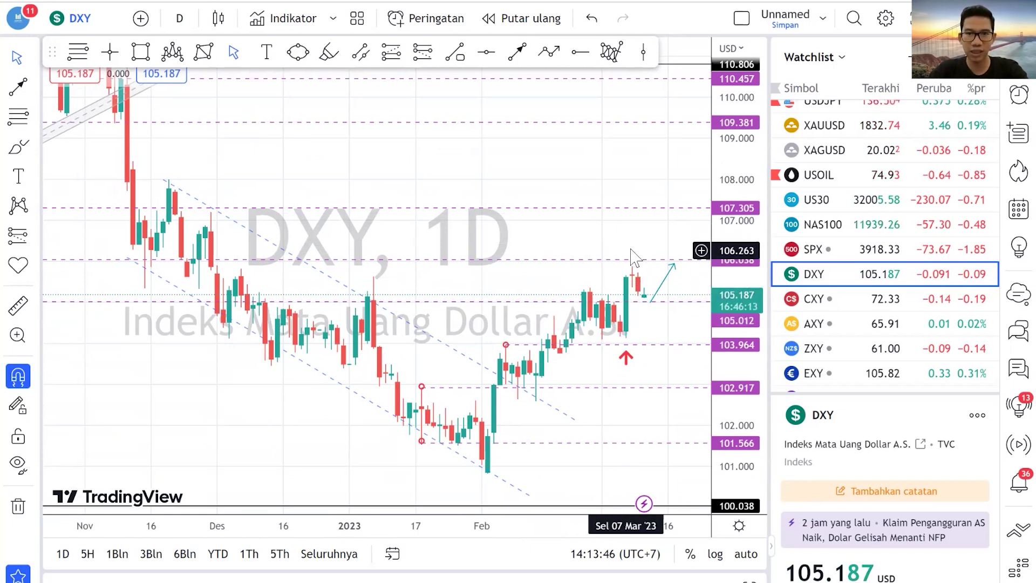
pyautogui.moveTo(668, 243); pyautogui.dragTo(659, 252)
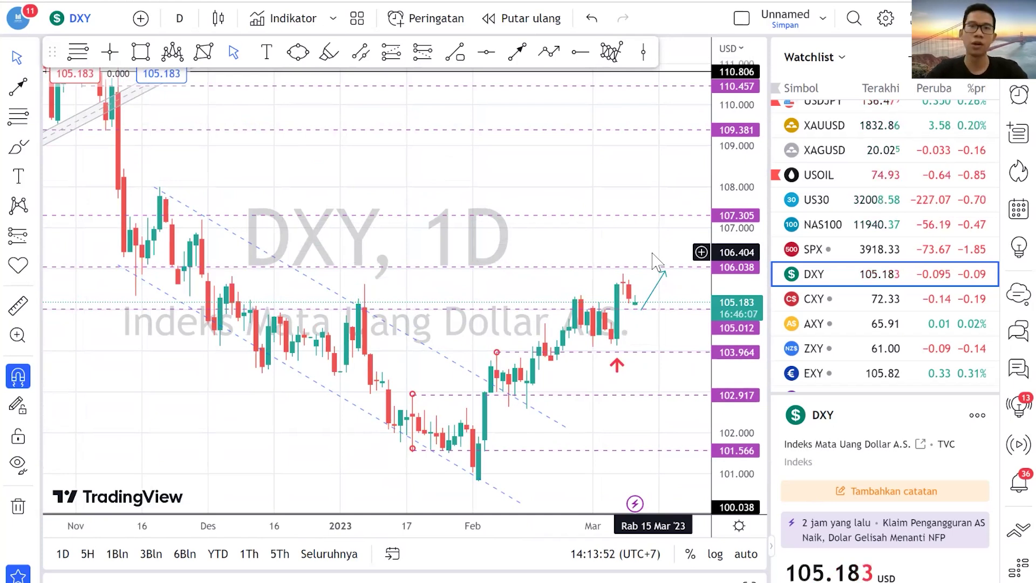
# - Draw a falling arrow on the DXY daily chart from about 105.0 beside the latest candle down to about 104.15
pyautogui.click(517, 52)
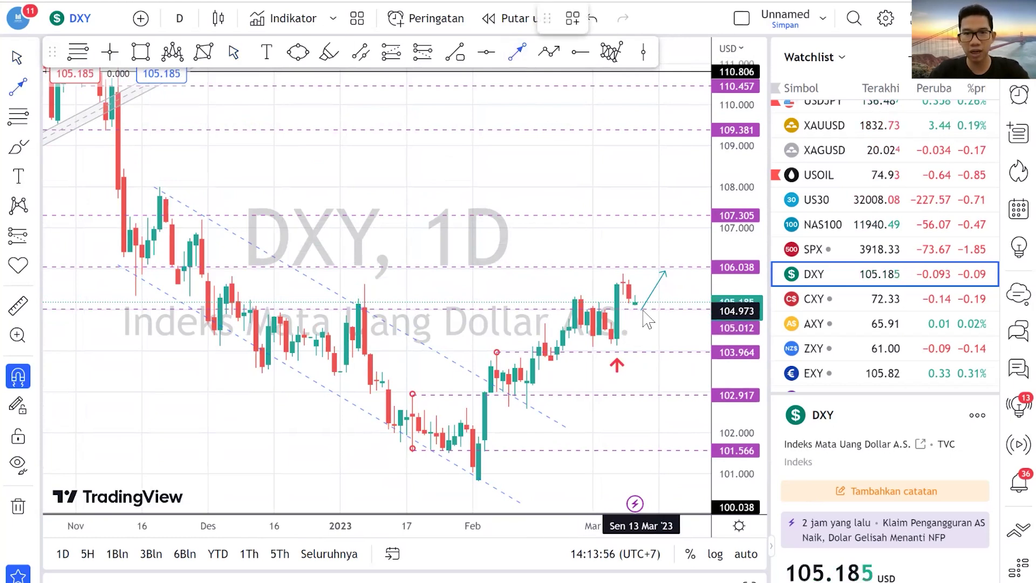
pyautogui.click(650, 336)
pyautogui.click(665, 344)
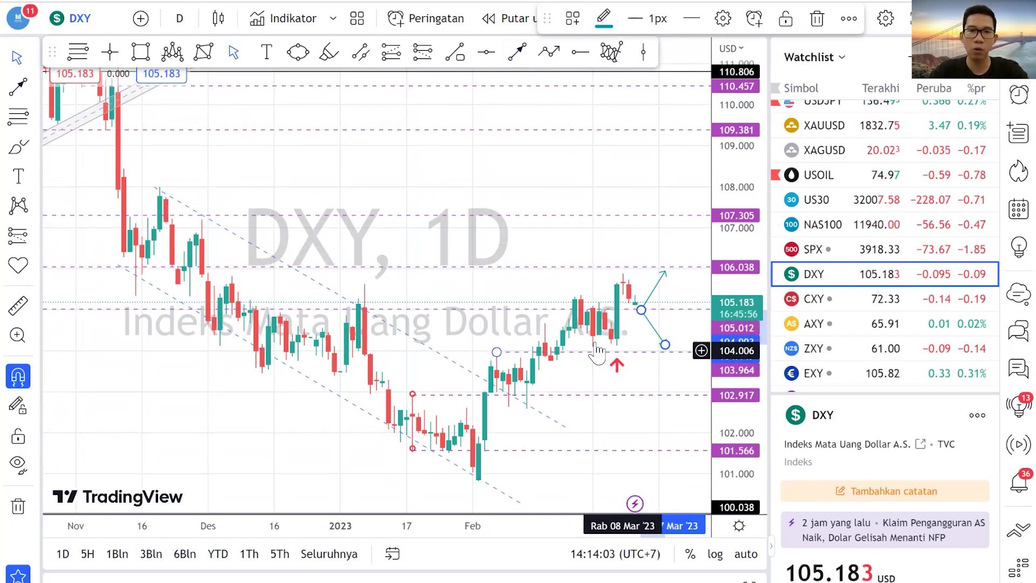
pyautogui.scroll(3, 647, 358)
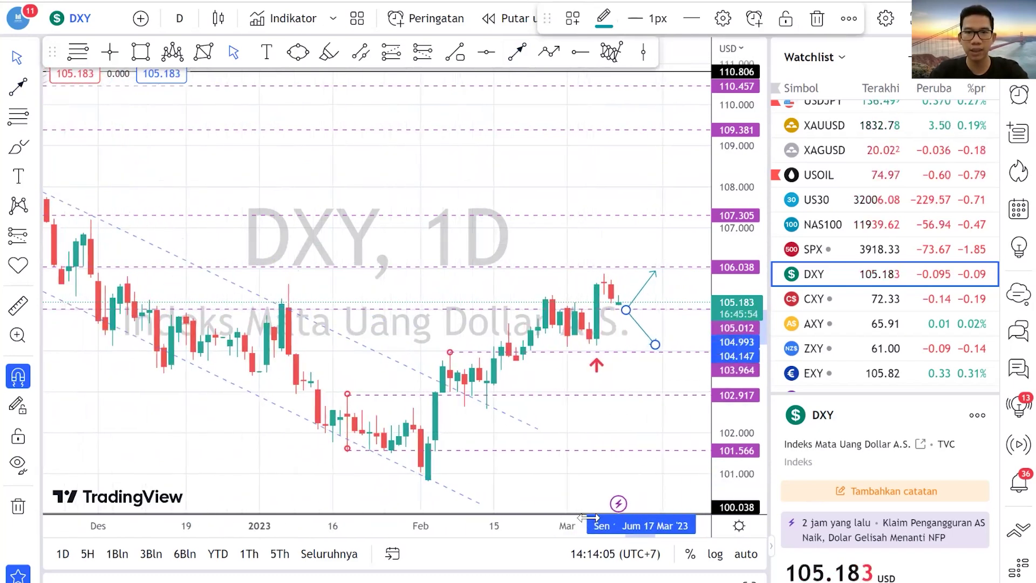
pyautogui.moveTo(648, 305); pyautogui.dragTo(652, 300)
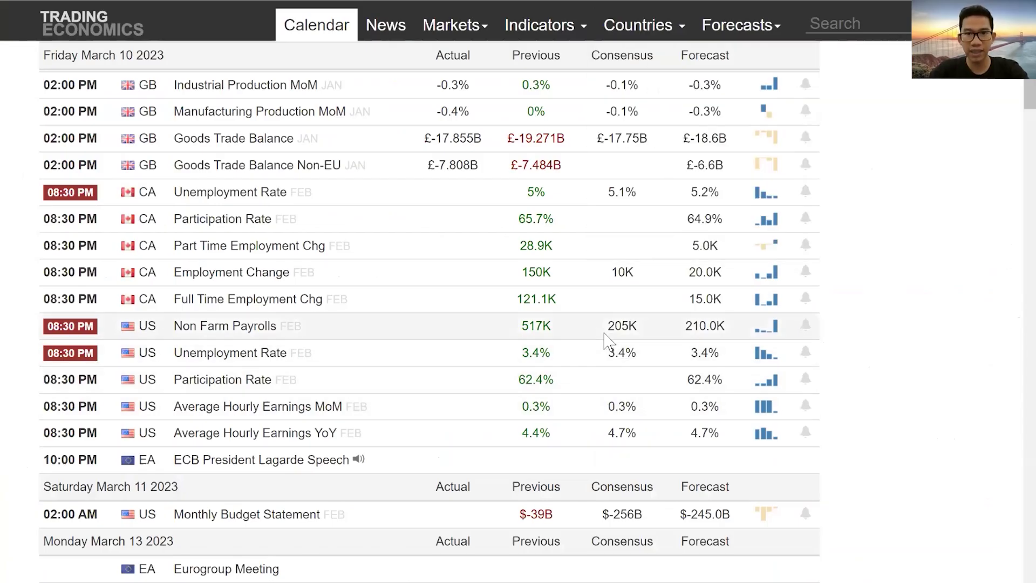
# - Highlight the 205K consensus for US Non Farm Payrolls in the economic calendar and open that indicator's history page
pyautogui.doubleClick(636, 326)
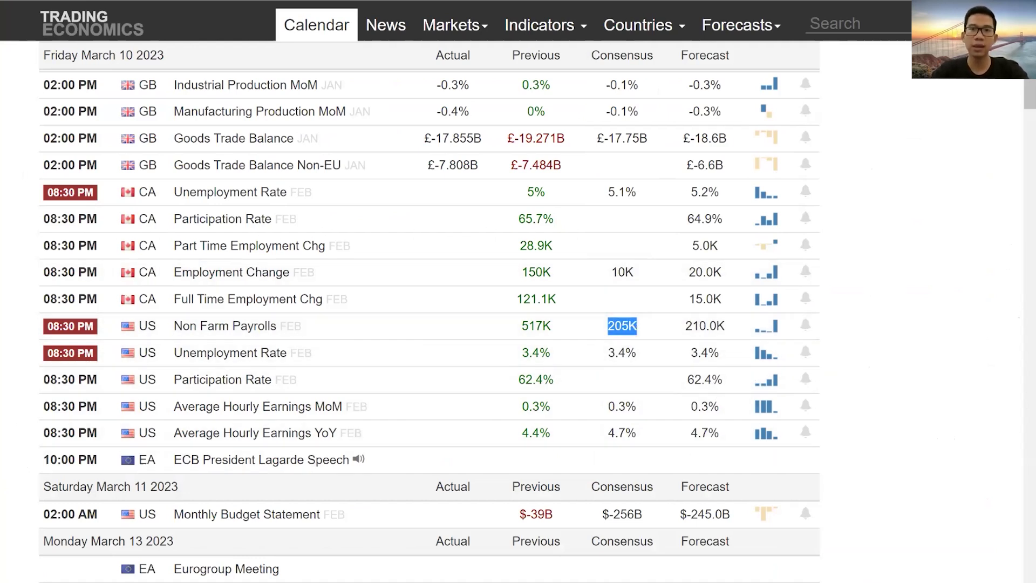
pyautogui.click(809, 137)
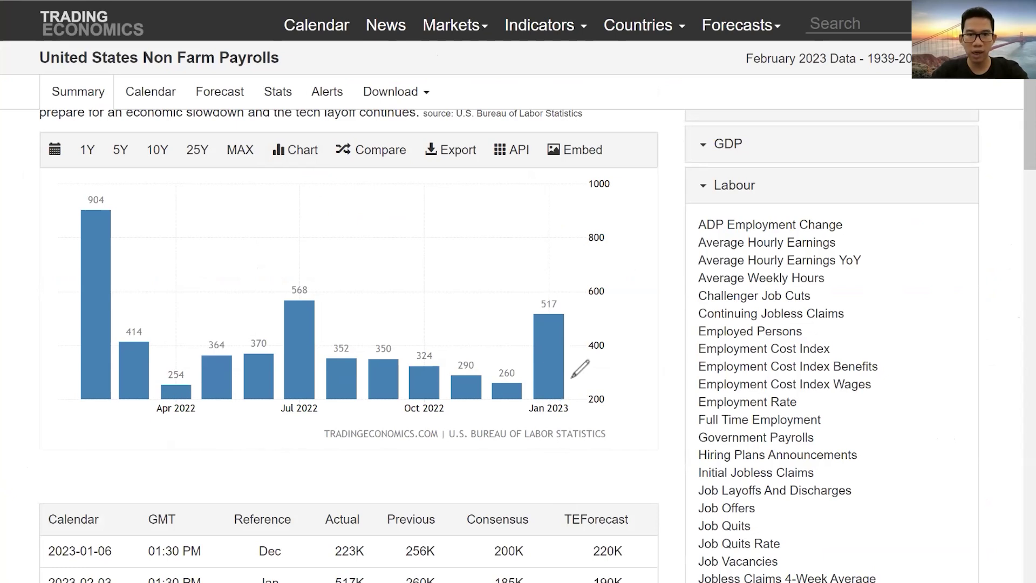
# - Mark the payrolls bar chart with an up arrow beside the Jan 2023 bar, circles around 517 and 200, and a down arrow beside 200
pyautogui.moveTo(575, 380)
pyautogui.mouseDown()
pyautogui.moveTo(573, 324)
pyautogui.moveTo(587, 330)
pyautogui.moveTo(572, 342)
pyautogui.mouseUp()
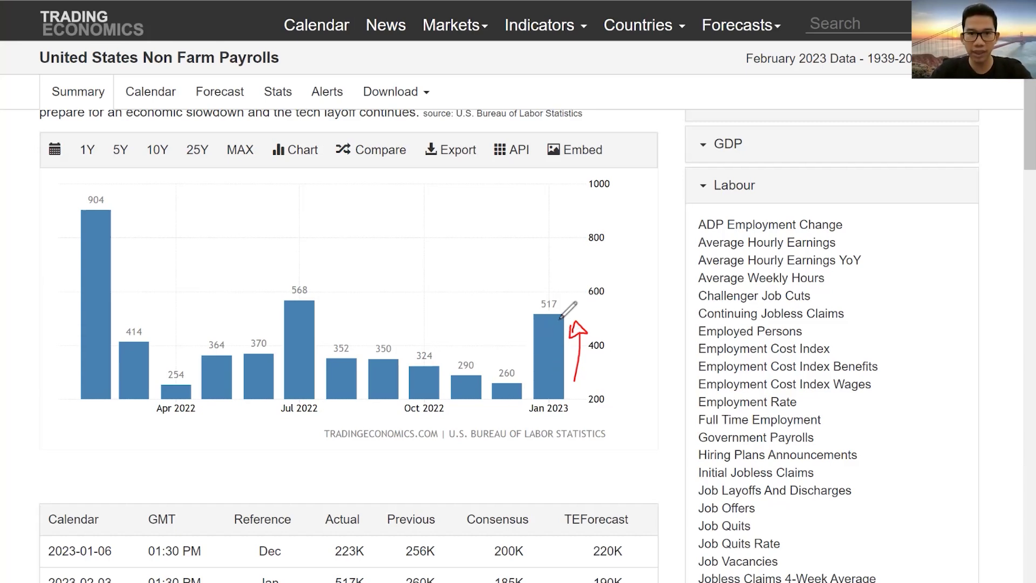
pyautogui.moveTo(526, 312)
pyautogui.mouseDown()
pyautogui.moveTo(528, 292)
pyautogui.moveTo(562, 311)
pyautogui.mouseUp()
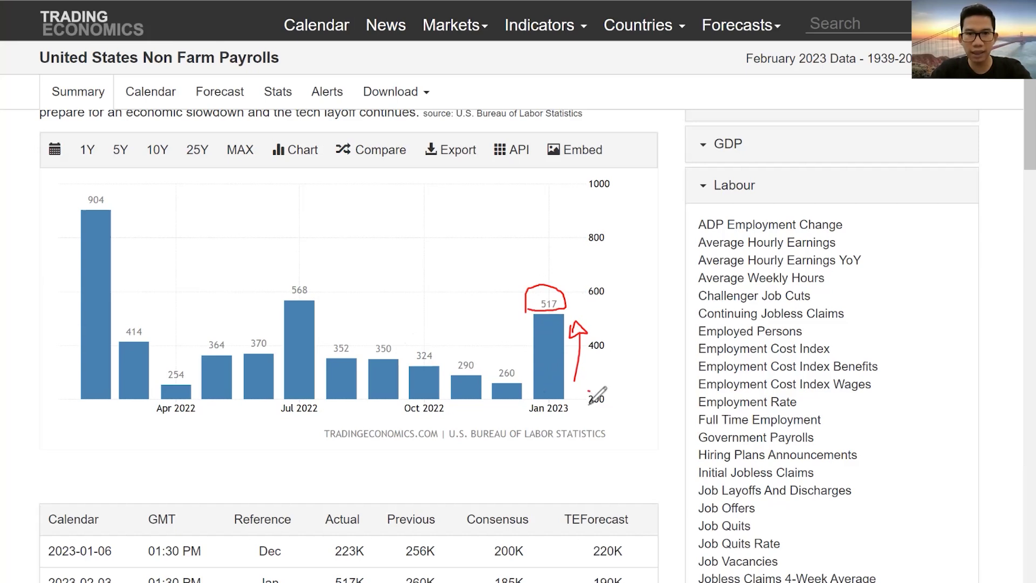
pyautogui.moveTo(604, 409); pyautogui.dragTo(610, 398)
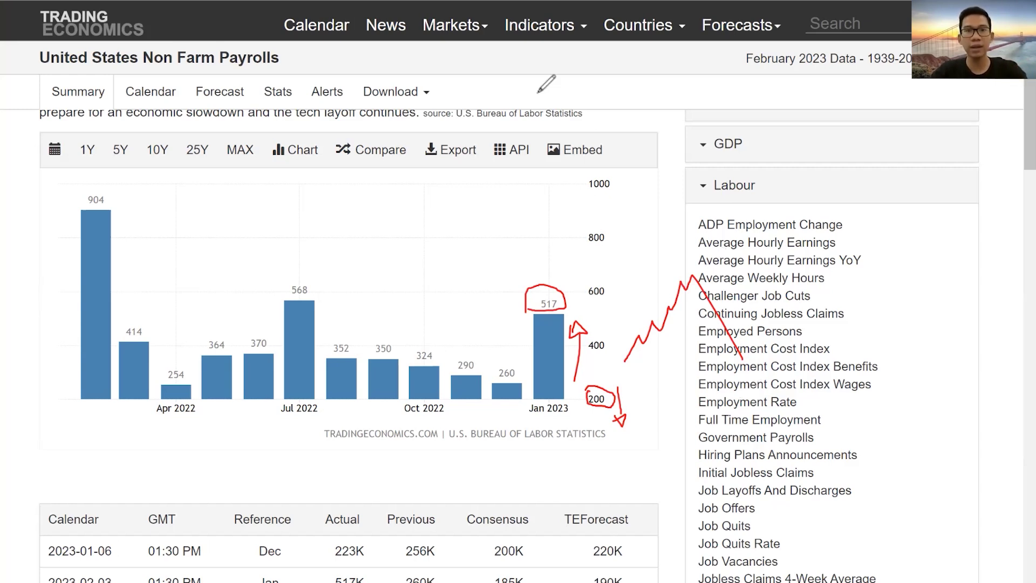
# - Erase the annotations on the payrolls chart and switch to the DXY daily chart in TradingView
pyautogui.moveTo(520, 297)
pyautogui.mouseDown()
pyautogui.moveTo(578, 306)
pyautogui.moveTo(602, 402)
pyautogui.moveTo(620, 411)
pyautogui.mouseUp()
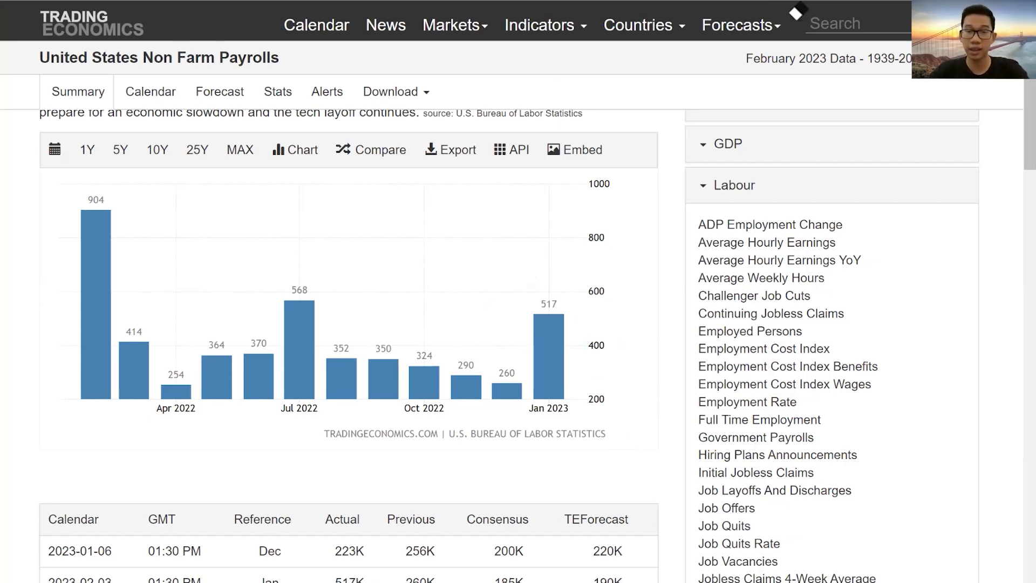
pyautogui.press('Escape')
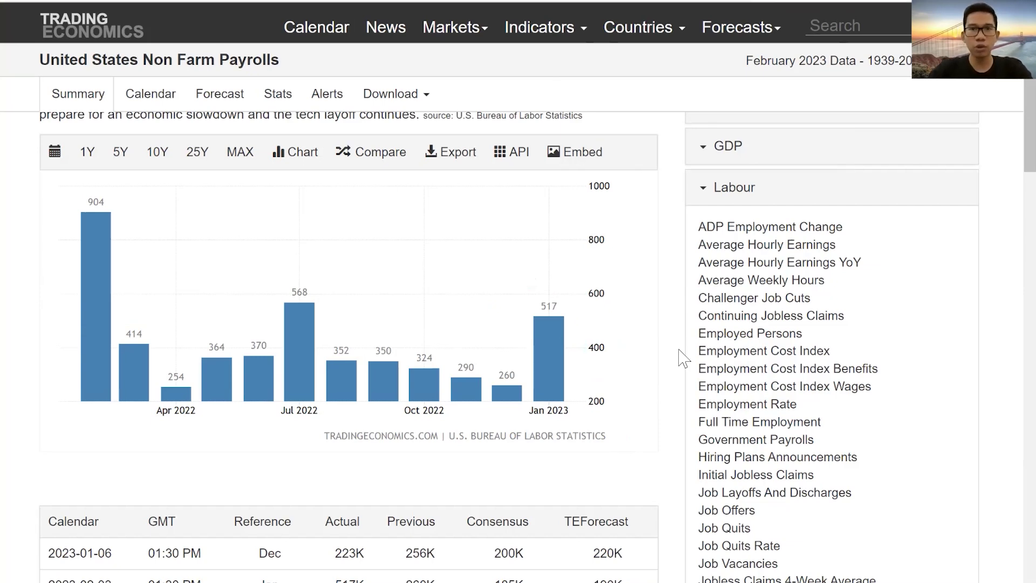
pyautogui.hotkey('alt', 'Tab')
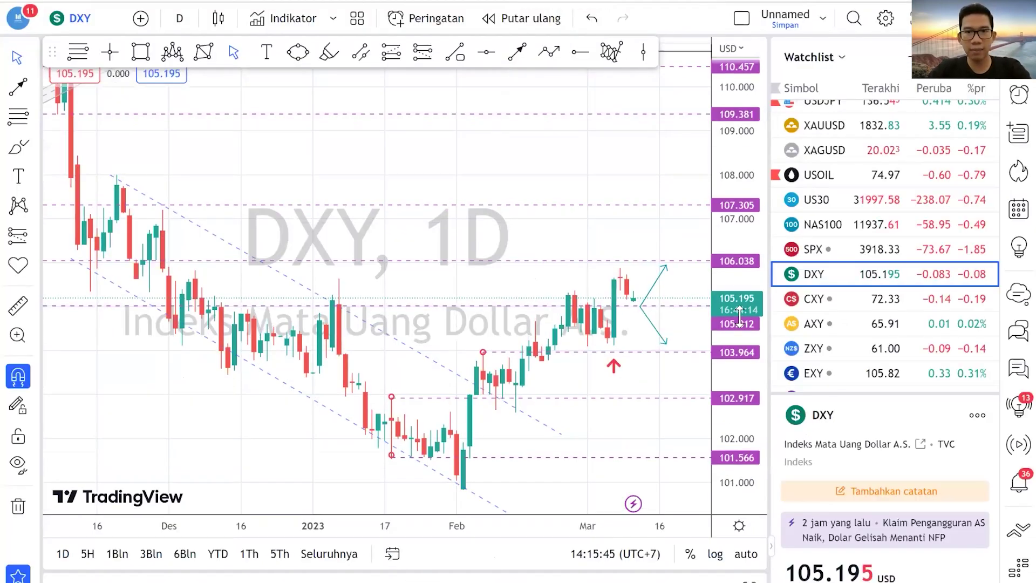
pyautogui.moveTo(739, 315); pyautogui.dragTo(738, 335)
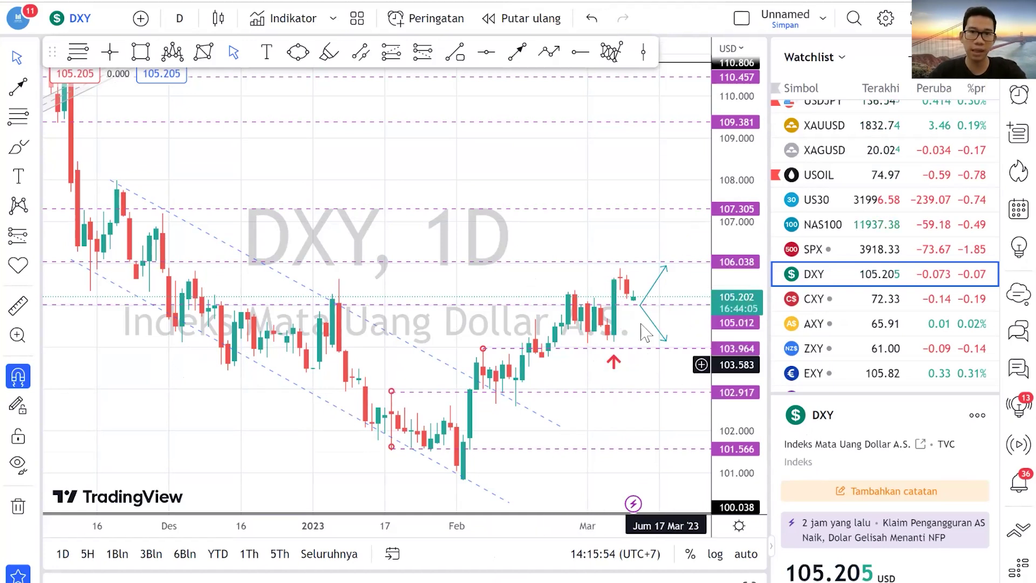
pyautogui.hscroll(2, 647, 291)
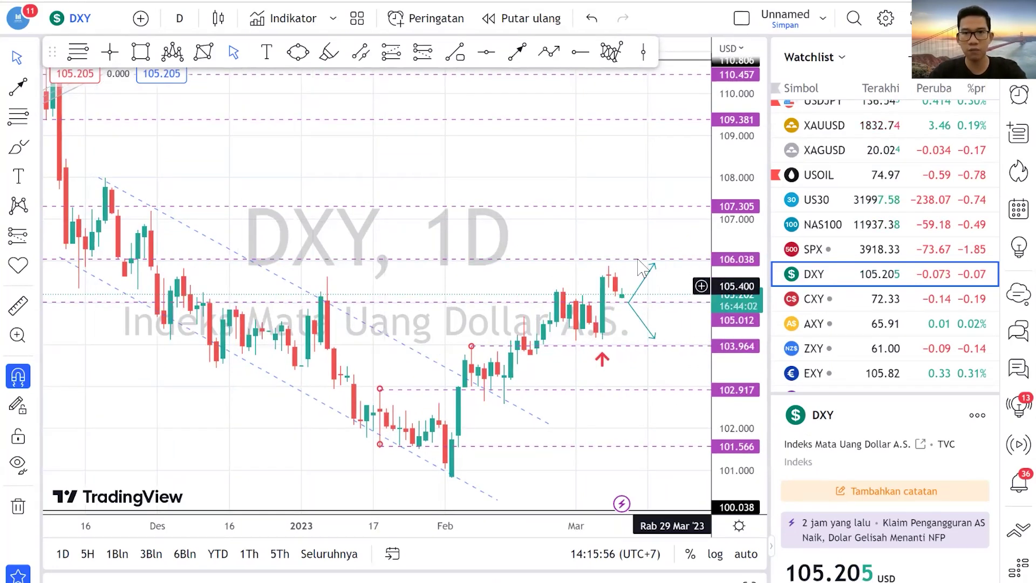
# - Load the EURUSD daily chart from the watchlist
pyautogui.scroll(10, 884, 243)
pyautogui.scroll(3, 885, 243)
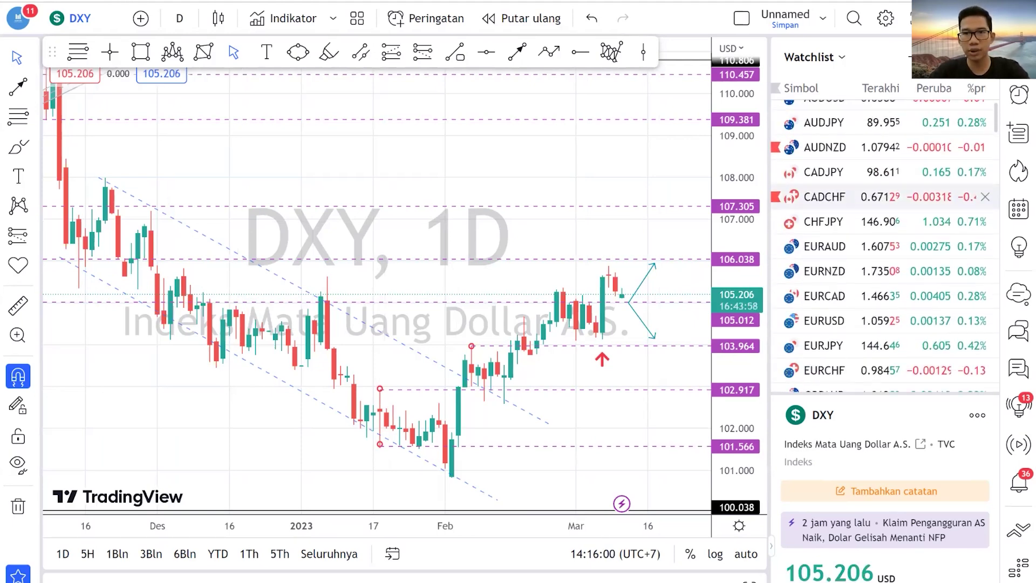
pyautogui.scroll(-3, 884, 243)
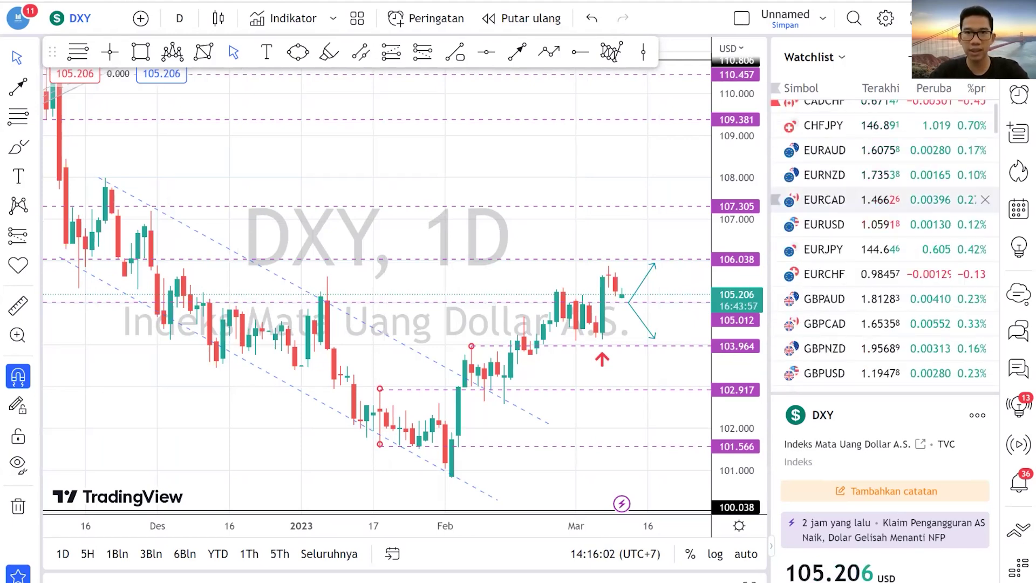
pyautogui.click(885, 224)
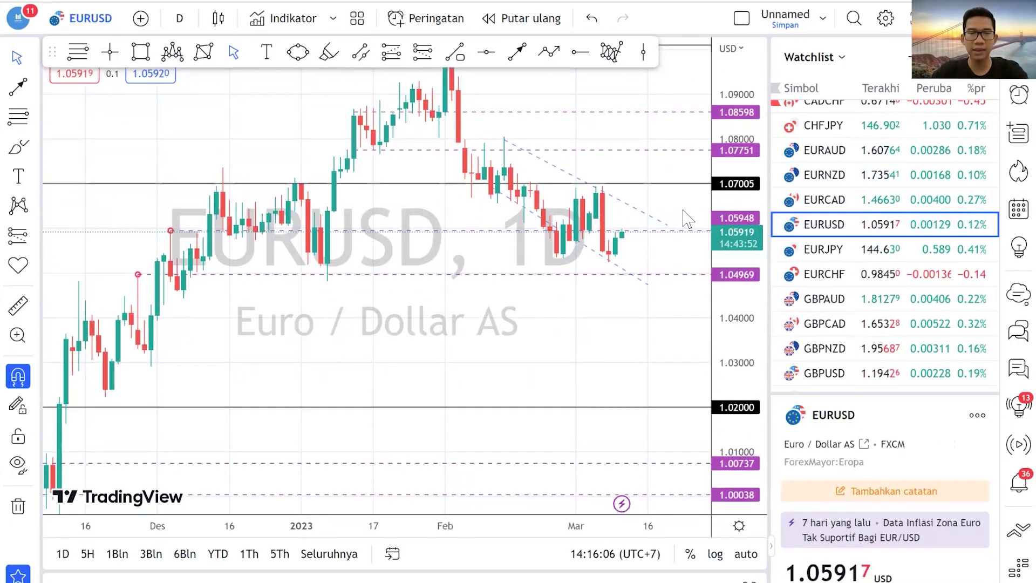
# - Overlay DXY from TVC as a comparison symbol on the EURUSD daily chart
pyautogui.moveTo(671, 203); pyautogui.dragTo(677, 240)
pyautogui.moveTo(753, 185); pyautogui.dragTo(688, 502)
pyautogui.scroll(-5, 655, 517)
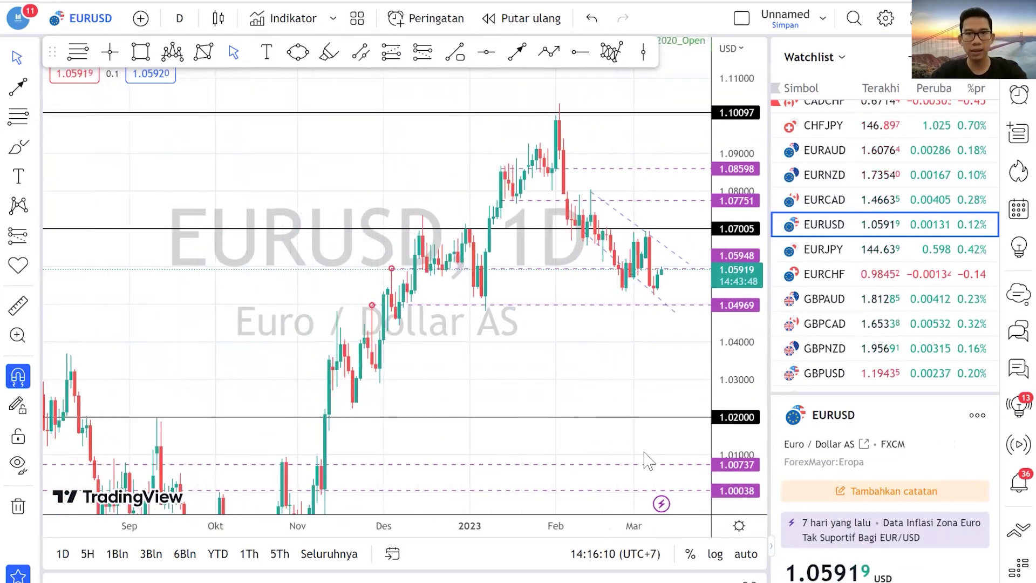
pyautogui.moveTo(624, 393); pyautogui.dragTo(606, 370)
pyautogui.moveTo(704, 312); pyautogui.dragTo(694, 297)
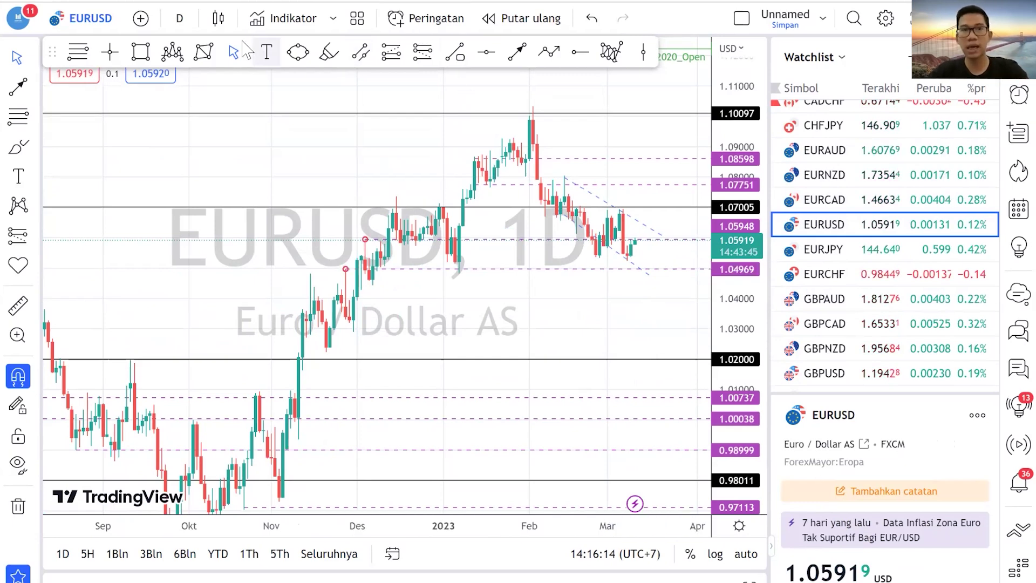
pyautogui.click(140, 20)
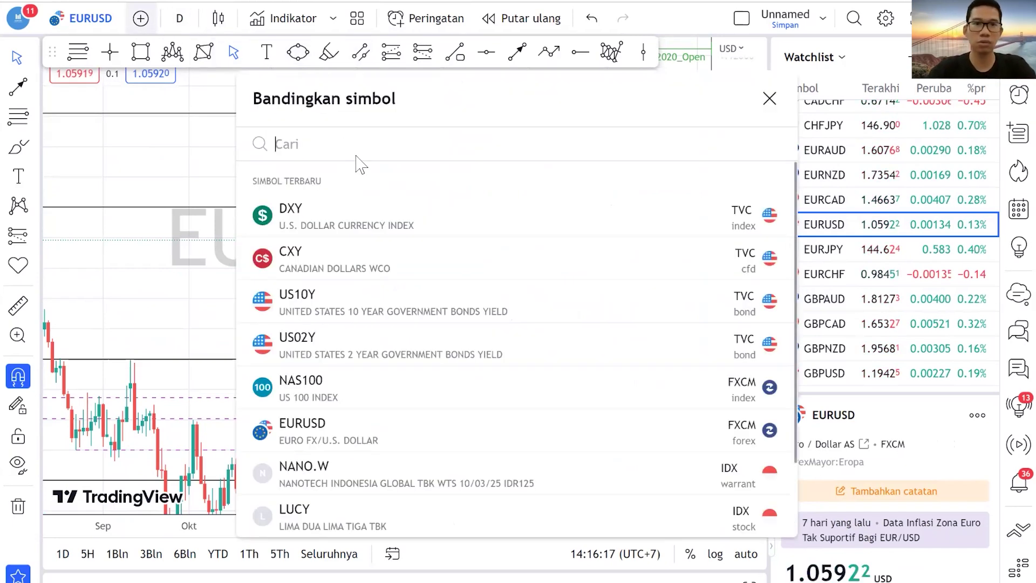
pyautogui.click(421, 230)
pyautogui.click(772, 100)
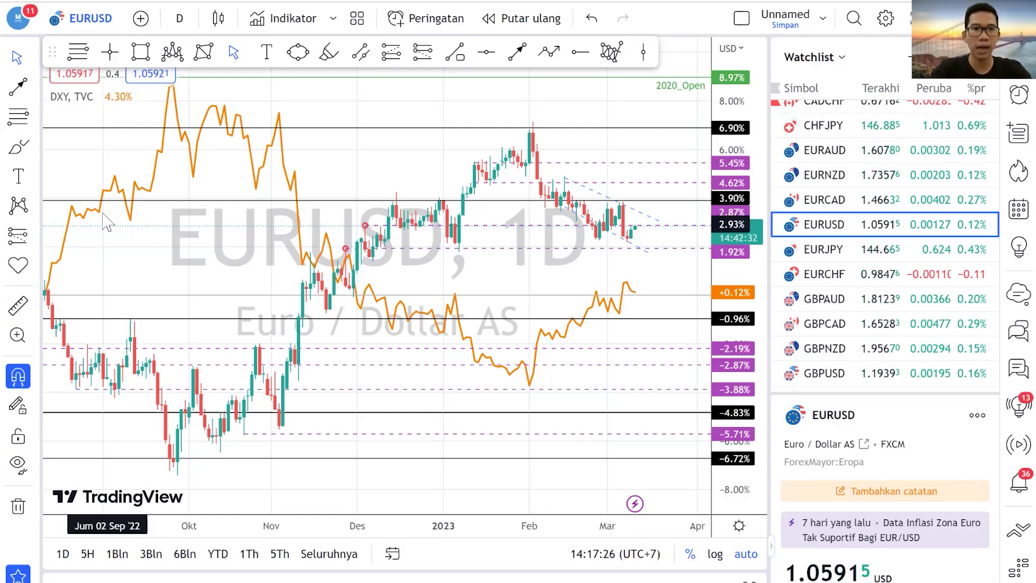
# - Move the floating drawing toolbar slightly away from the chart legend and remove the DXY comparison from the EURUSD chart
pyautogui.moveTo(47, 58)
pyautogui.mouseDown()
pyautogui.moveTo(68, 127)
pyautogui.moveTo(65, 53)
pyautogui.mouseUp()
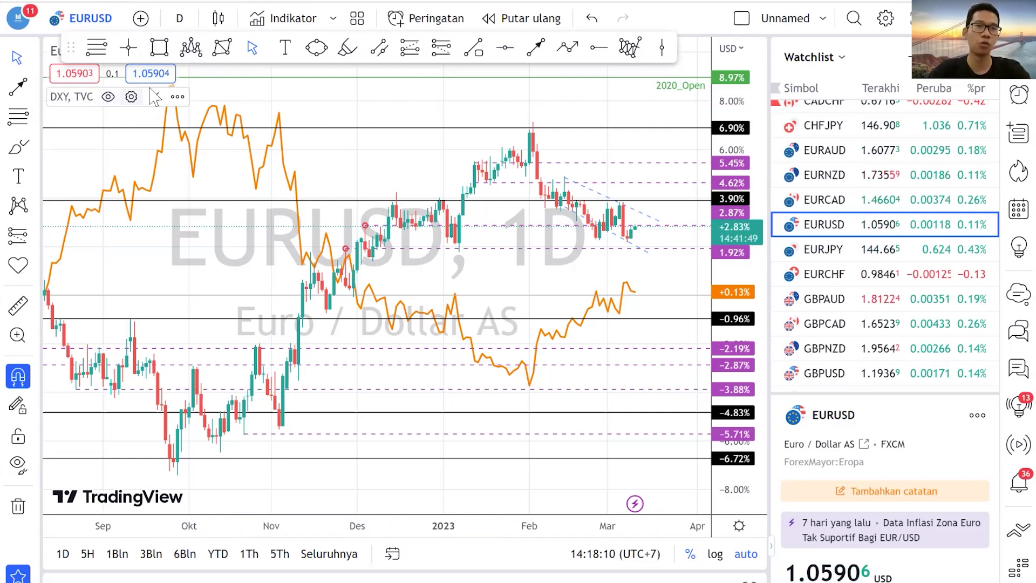
pyautogui.click(153, 97)
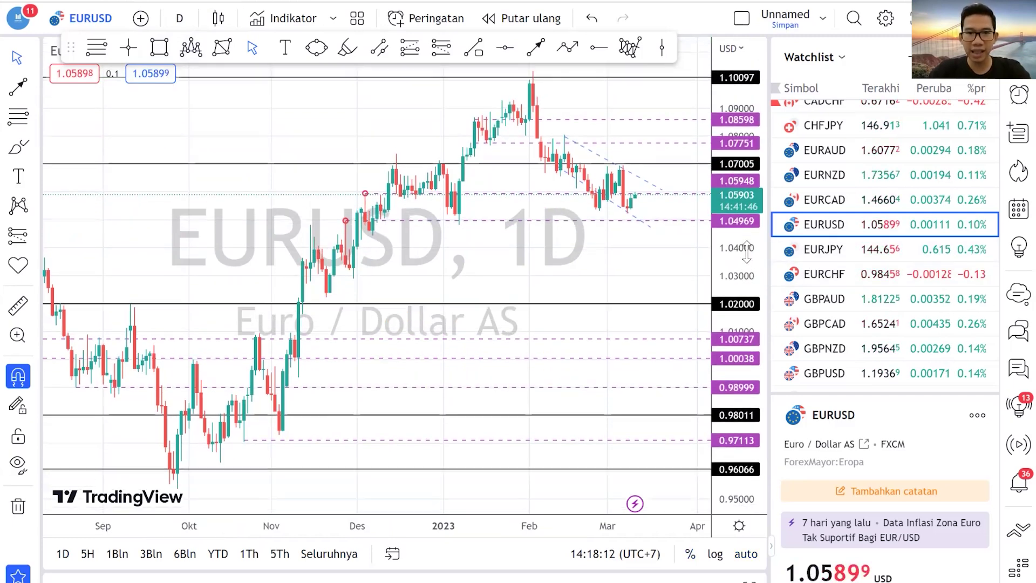
# - Draw a falling arrow on the EURUSD daily chart from 1.05900 beside the latest candle down to about 1.0502
pyautogui.scroll(5, 626, 503)
pyautogui.moveTo(471, 263); pyautogui.dragTo(543, 178)
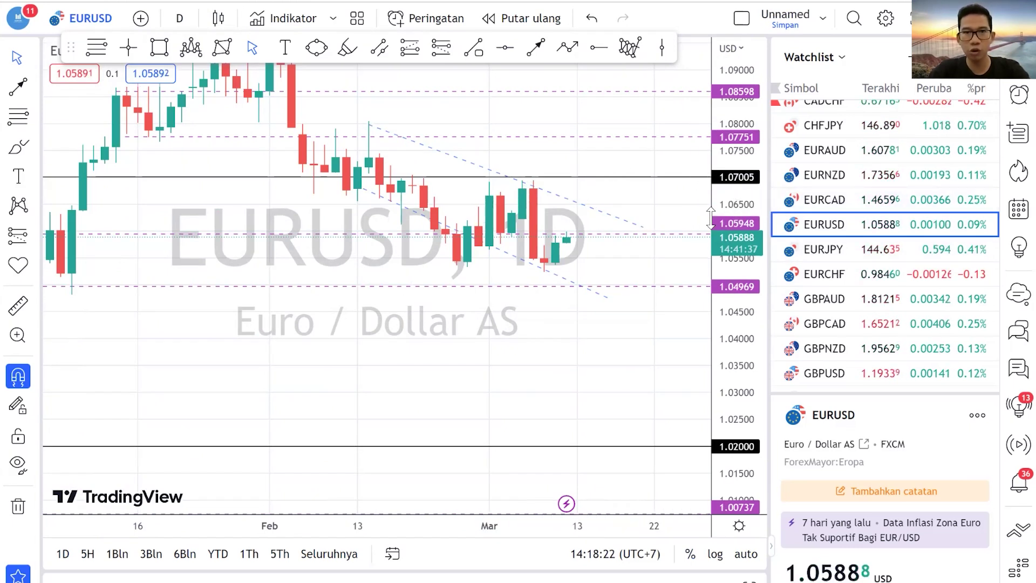
pyautogui.click(536, 47)
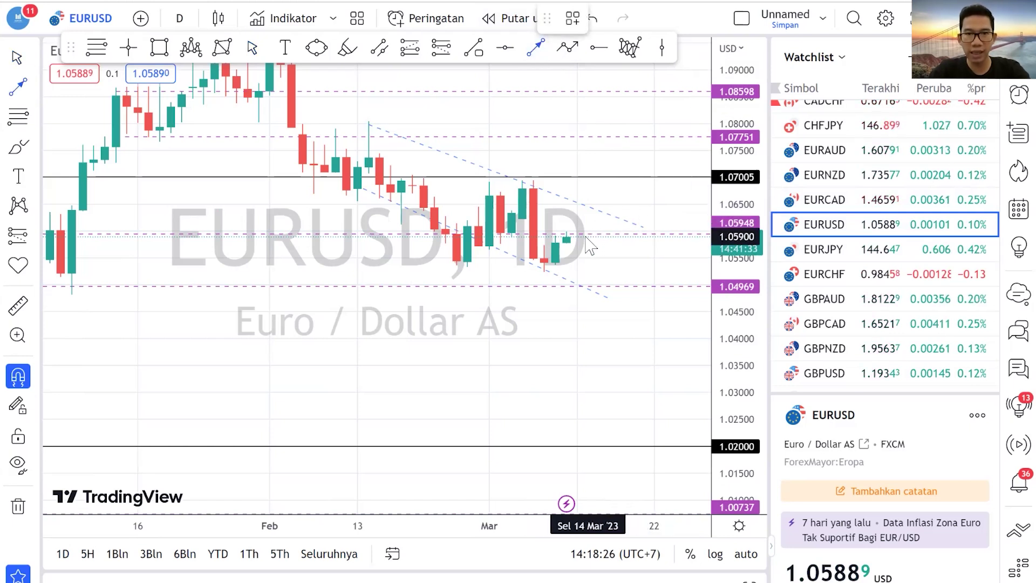
pyautogui.click(588, 236)
pyautogui.click(610, 283)
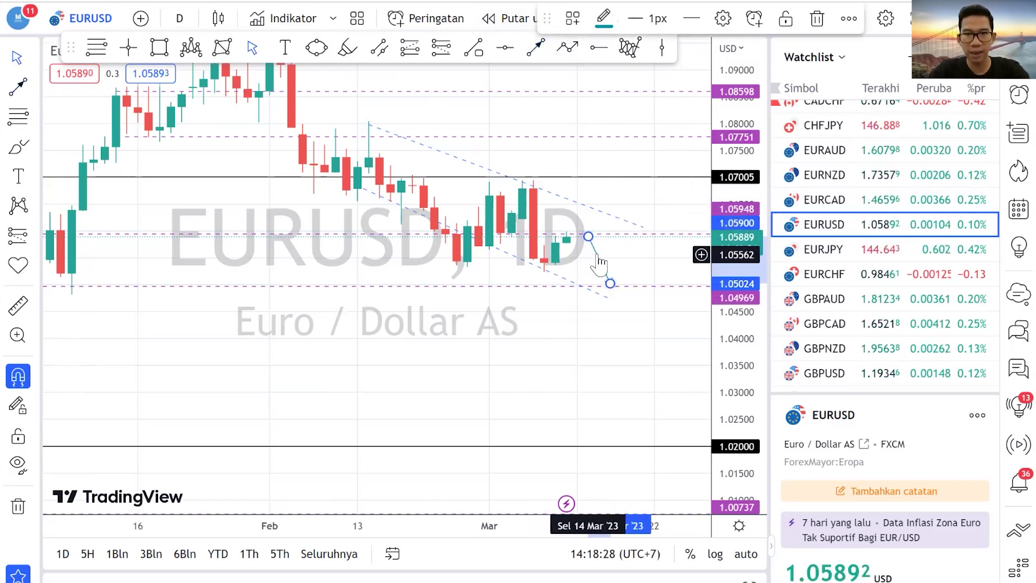
# - Shift the falling arrow closer to the latest candle so it runs from 1.05885 to 1.05009, and check where the dashed 1.04969 level starts
pyautogui.moveTo(596, 253); pyautogui.dragTo(585, 255)
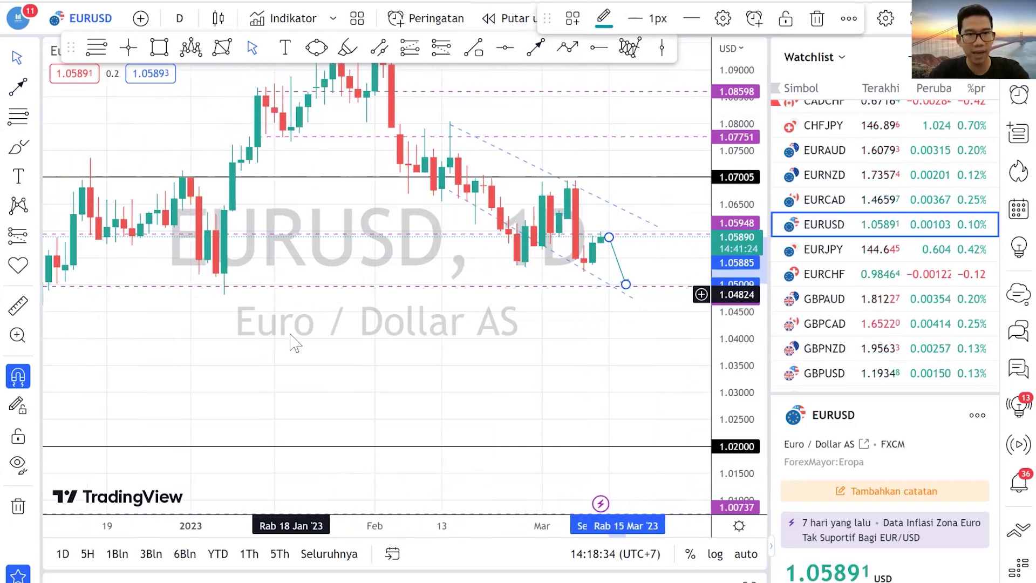
pyautogui.scroll(-3, 331, 404)
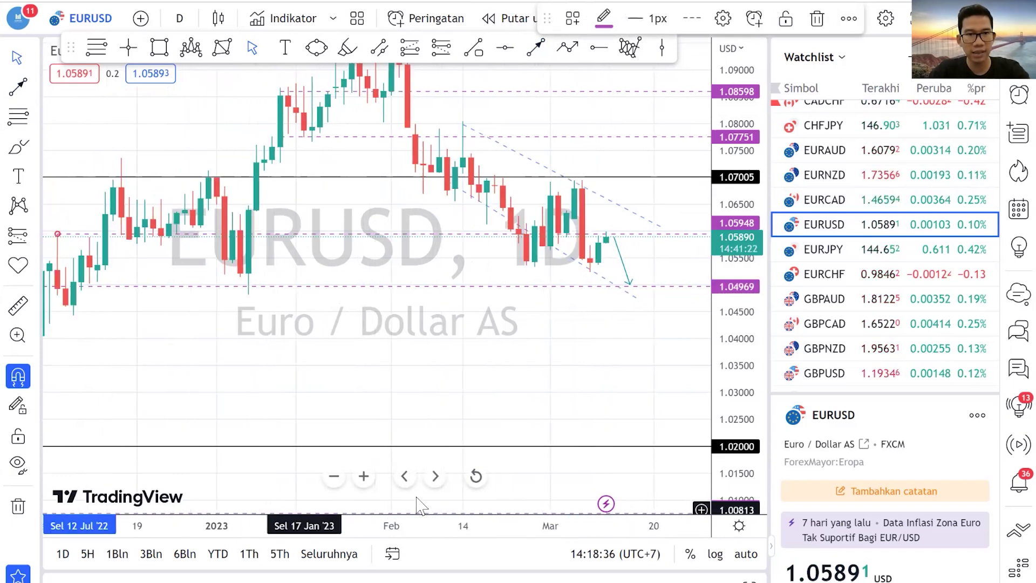
pyautogui.click(217, 305)
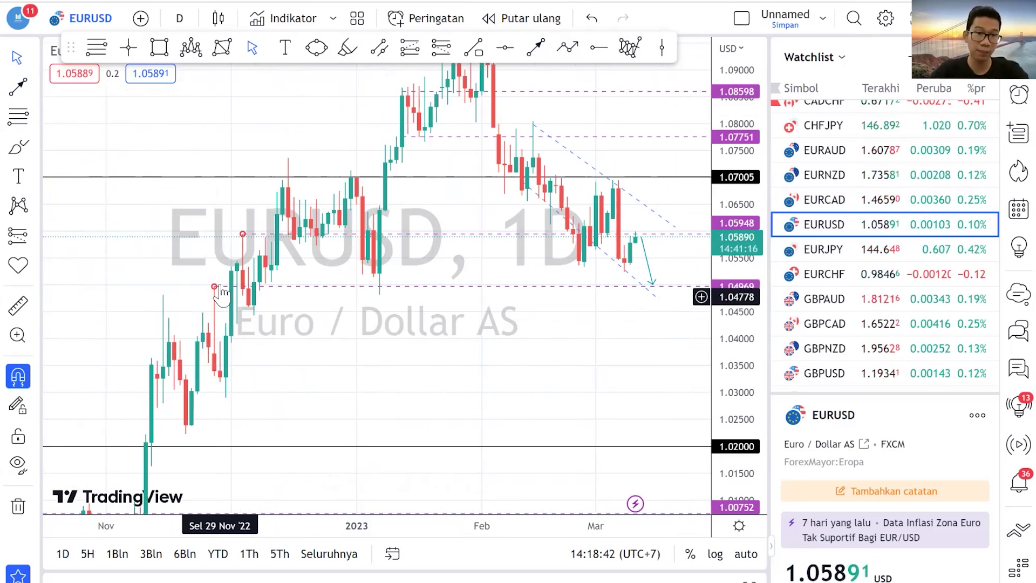
pyautogui.click(214, 287)
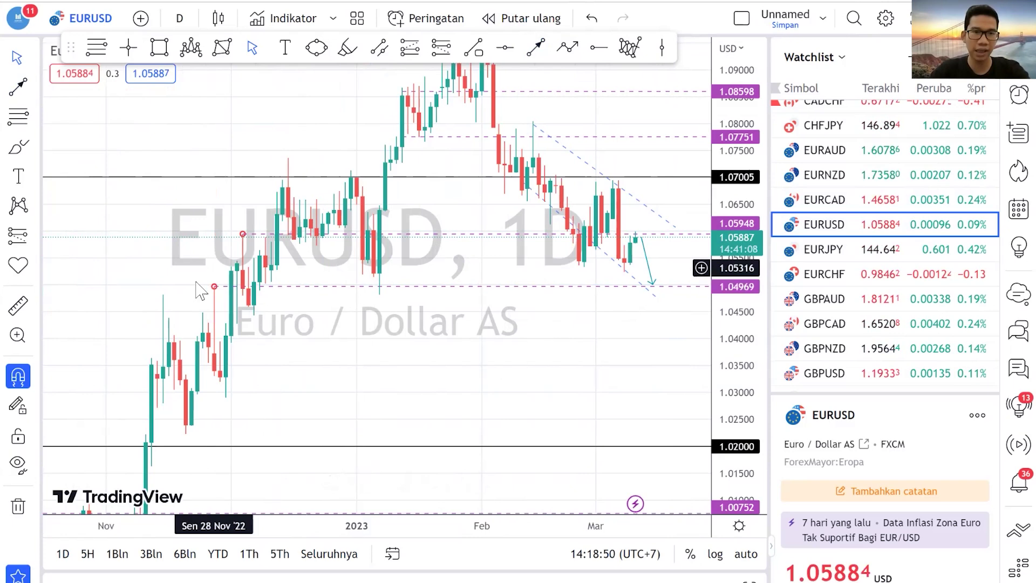
# - Draw a rising arrow on the EURUSD chart from about 1.0599 beside the latest candle up to the descending channel's upper line at about 1.0644
pyautogui.hscroll(2, 423, 370)
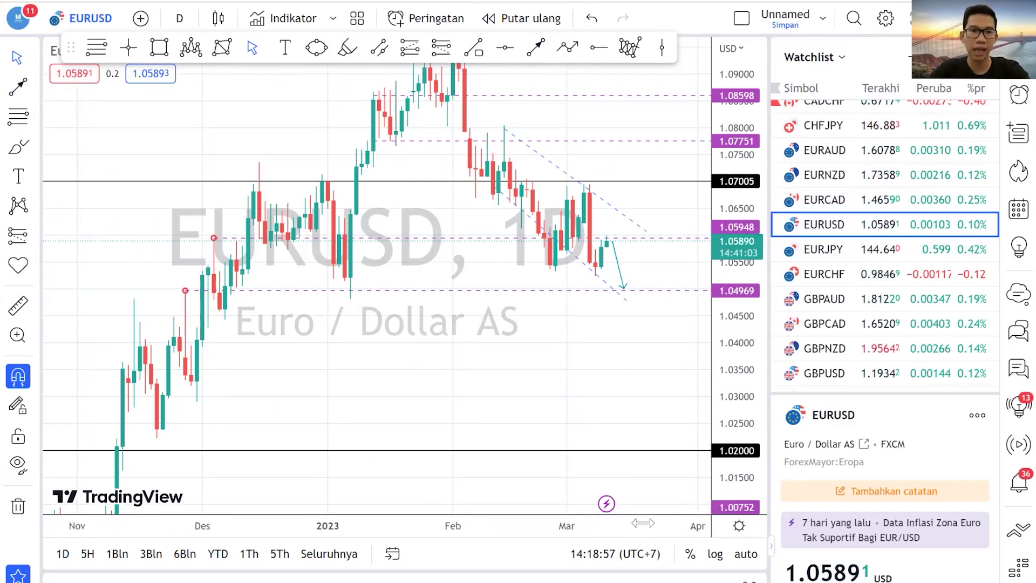
pyautogui.scroll(3, 599, 459)
pyautogui.hscroll(-2, 547, 396)
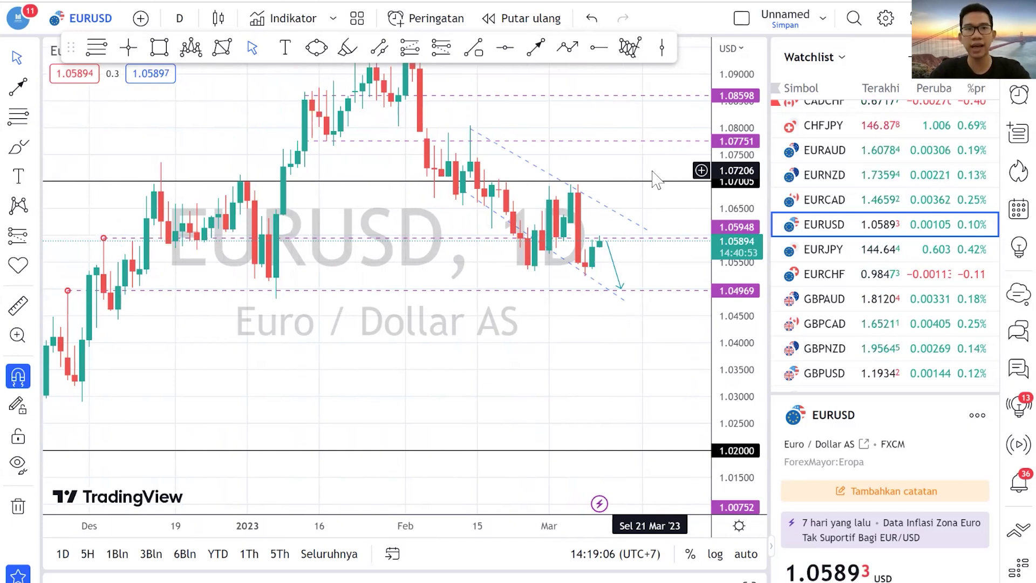
pyautogui.click(537, 48)
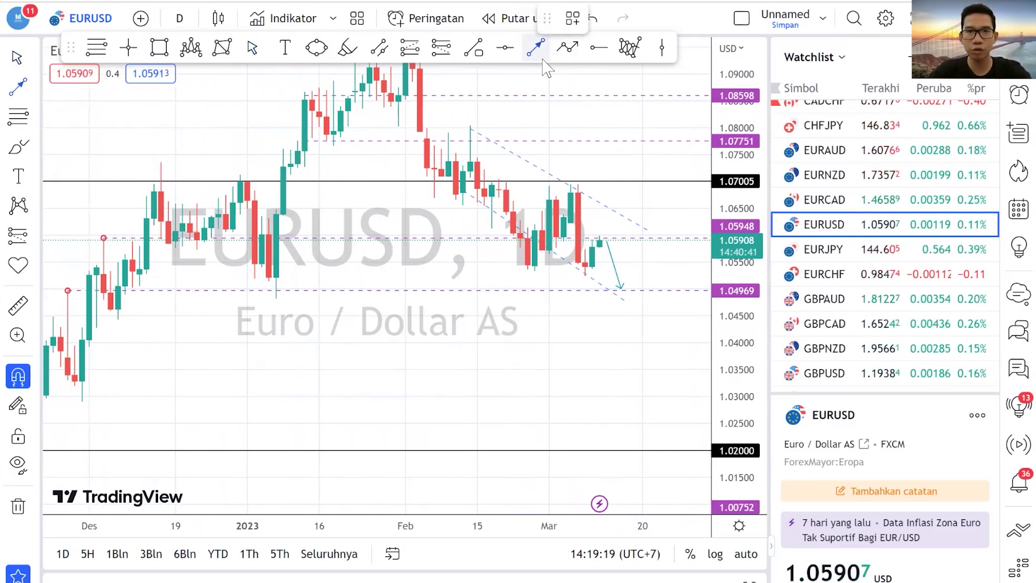
pyautogui.click(607, 236)
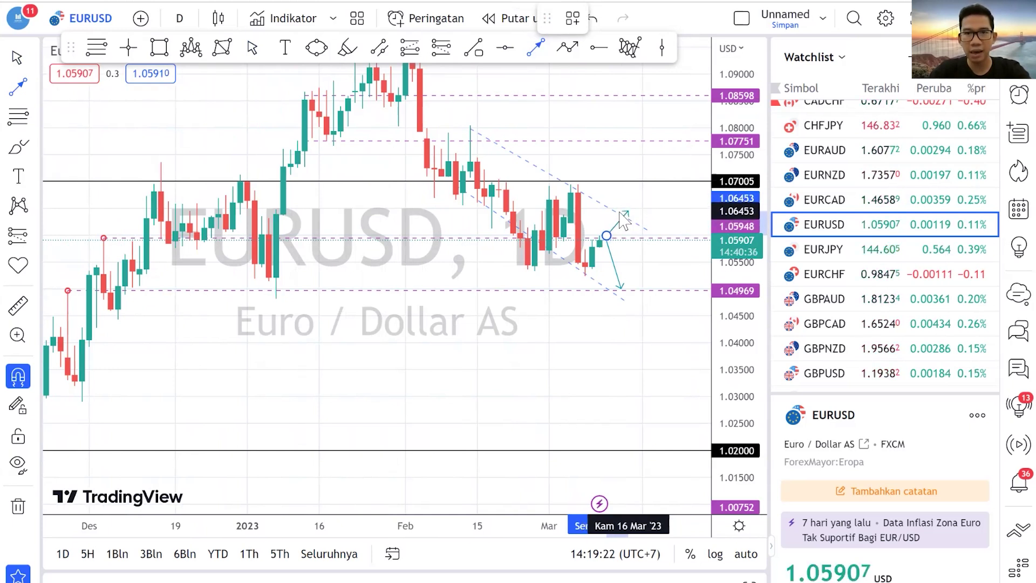
pyautogui.click(624, 212)
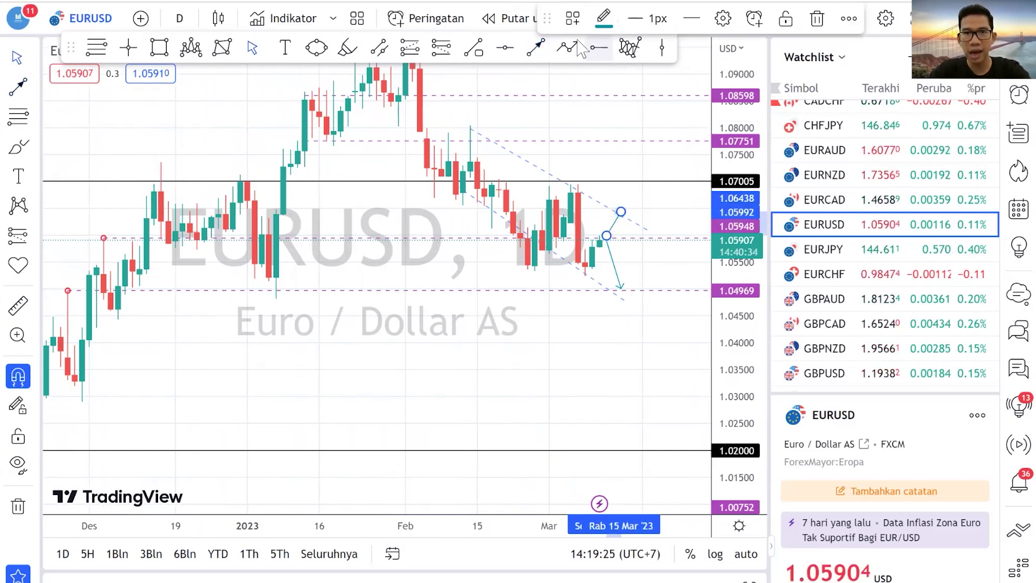
# - Draw a second rising arrow from the channel's upper line to the 1.07005 level and shift it slightly later, starting at about 1.0647
pyautogui.click(620, 208)
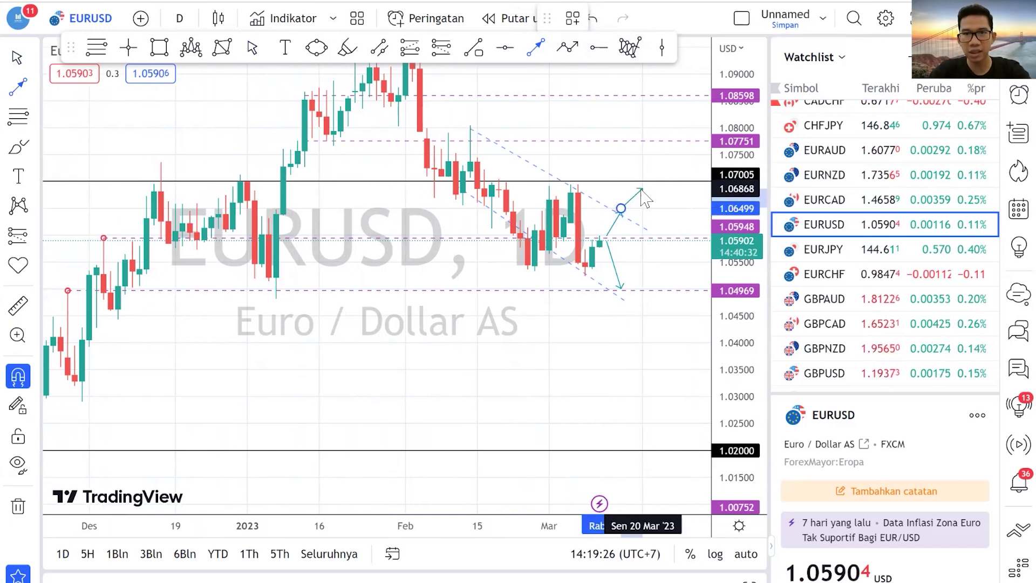
pyautogui.click(635, 179)
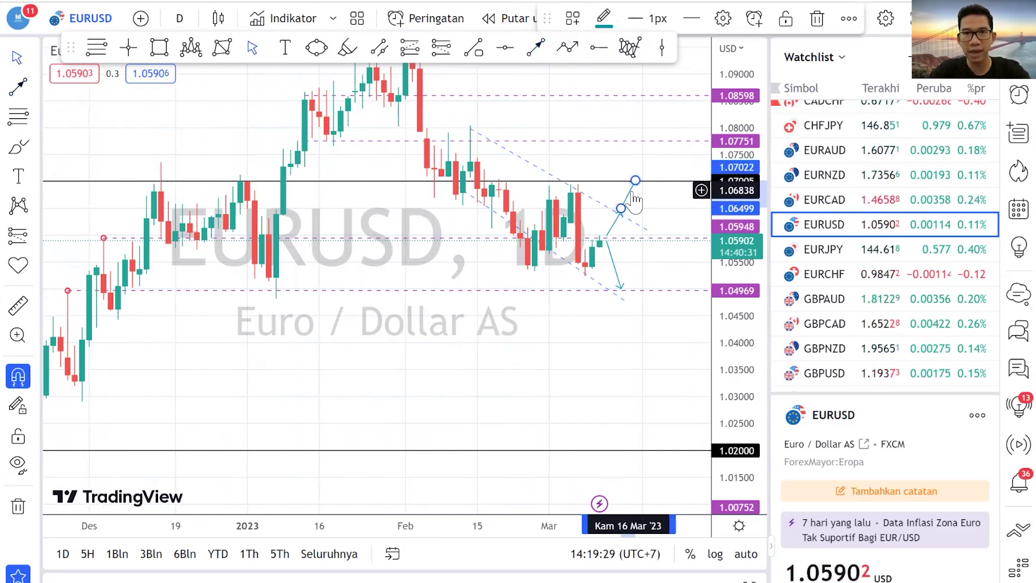
pyautogui.moveTo(635, 201); pyautogui.dragTo(642, 202)
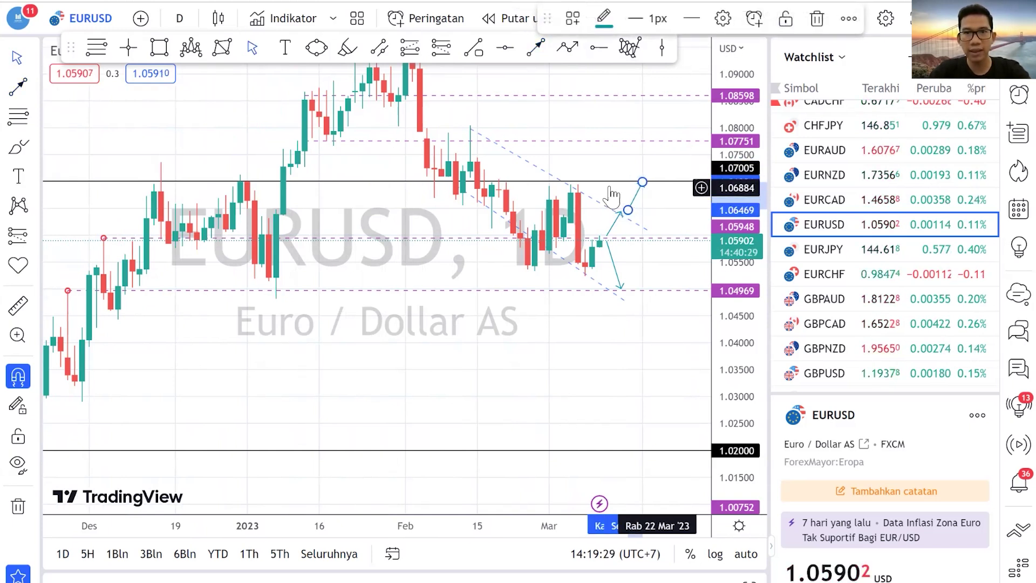
pyautogui.click(680, 220)
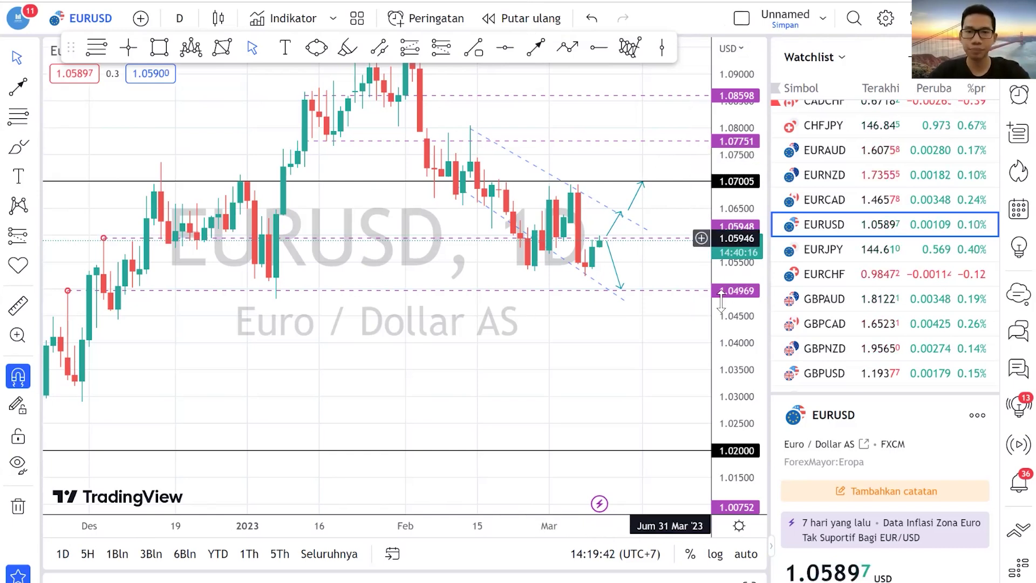
pyautogui.moveTo(616, 522); pyautogui.dragTo(527, 419)
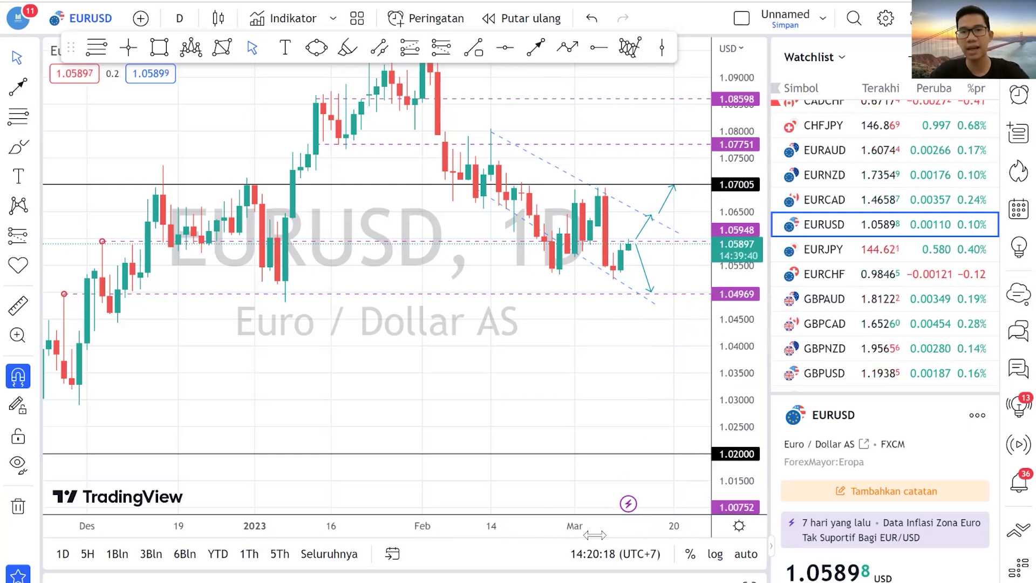
pyautogui.moveTo(590, 535); pyautogui.dragTo(607, 534)
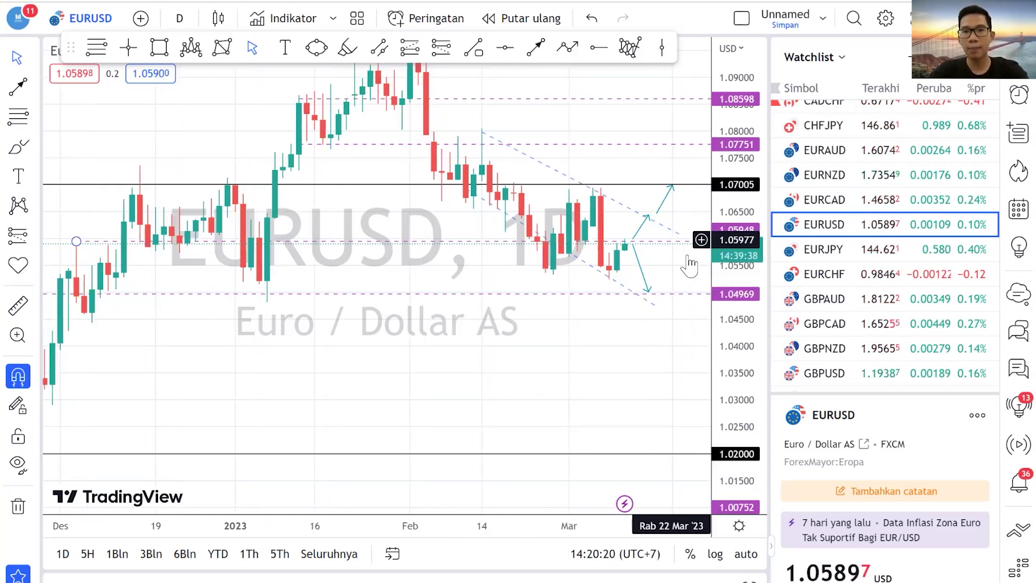
pyautogui.click(642, 274)
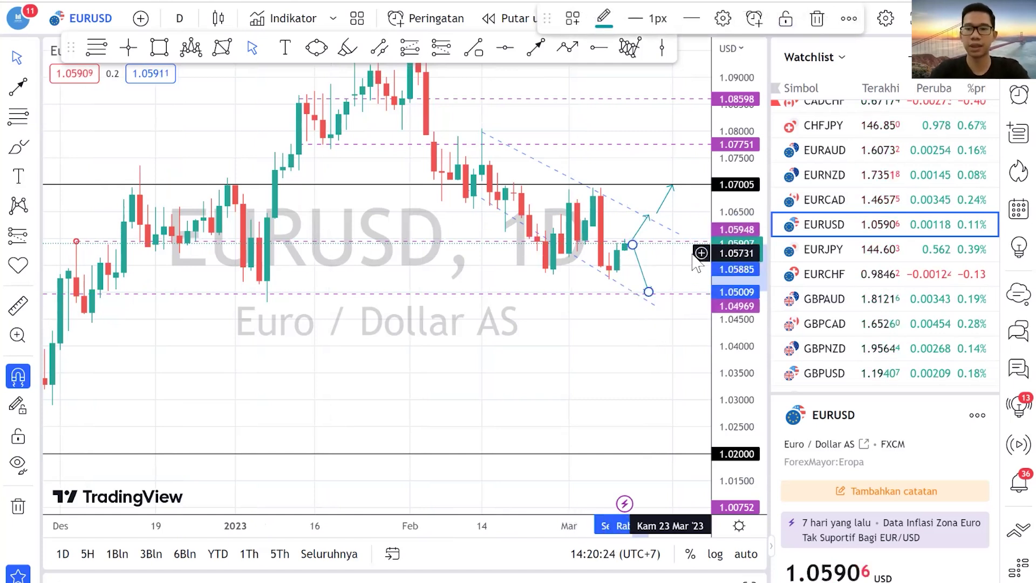
pyautogui.click(696, 259)
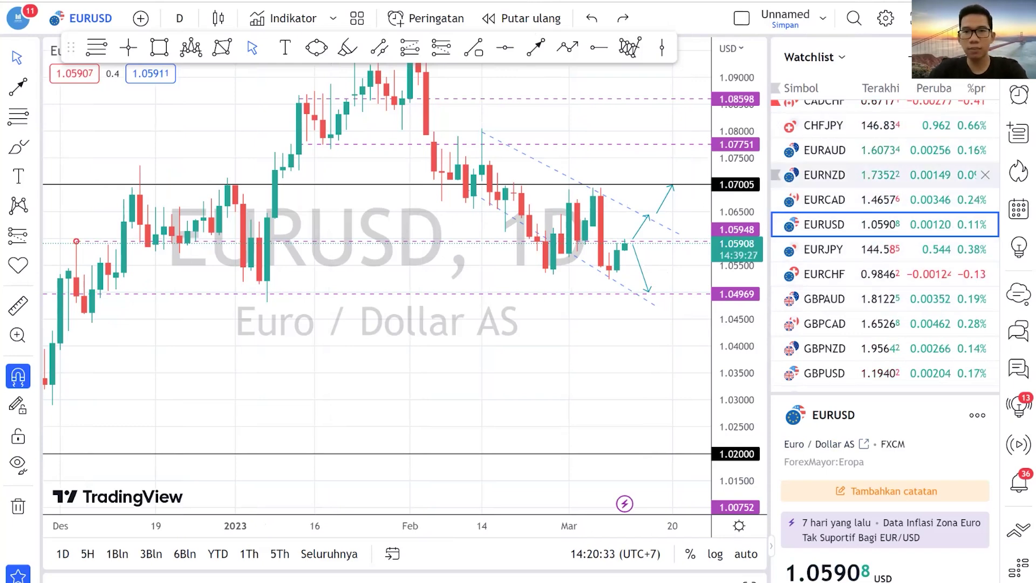
# - Load the XAUUSD daily chart from the watchlist
pyautogui.scroll(-3, 885, 253)
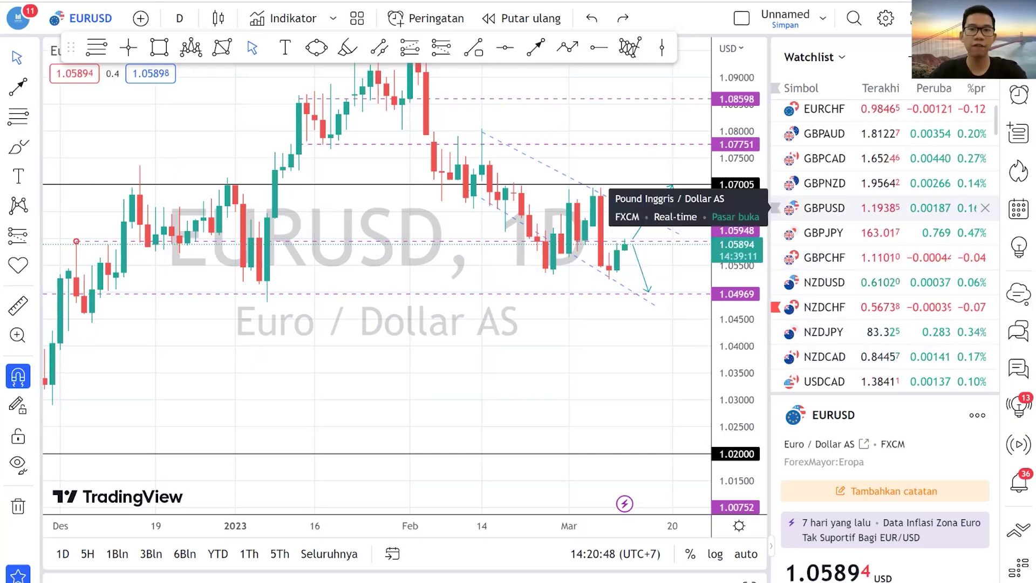
pyautogui.scroll(-3, 885, 208)
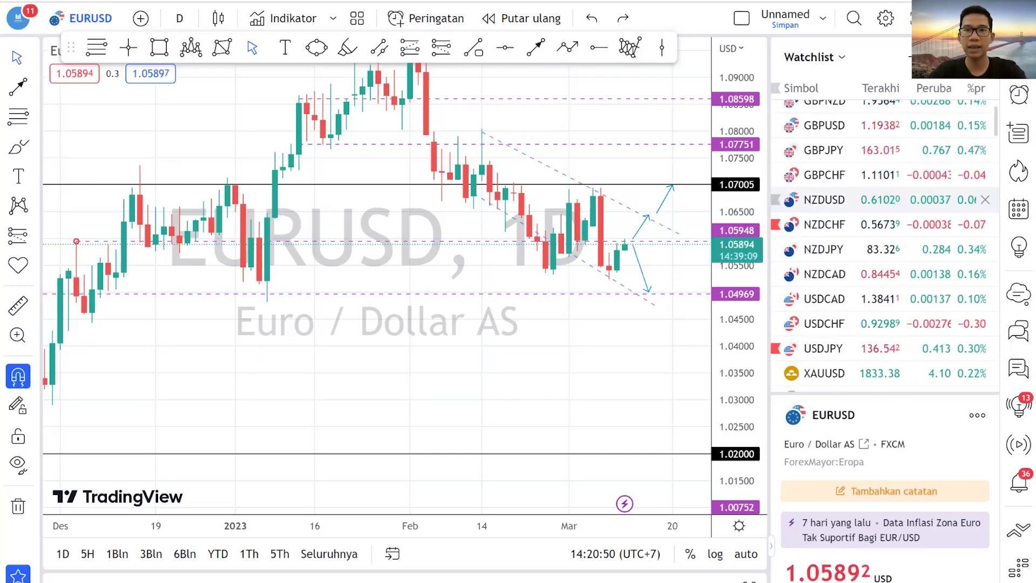
pyautogui.click(831, 373)
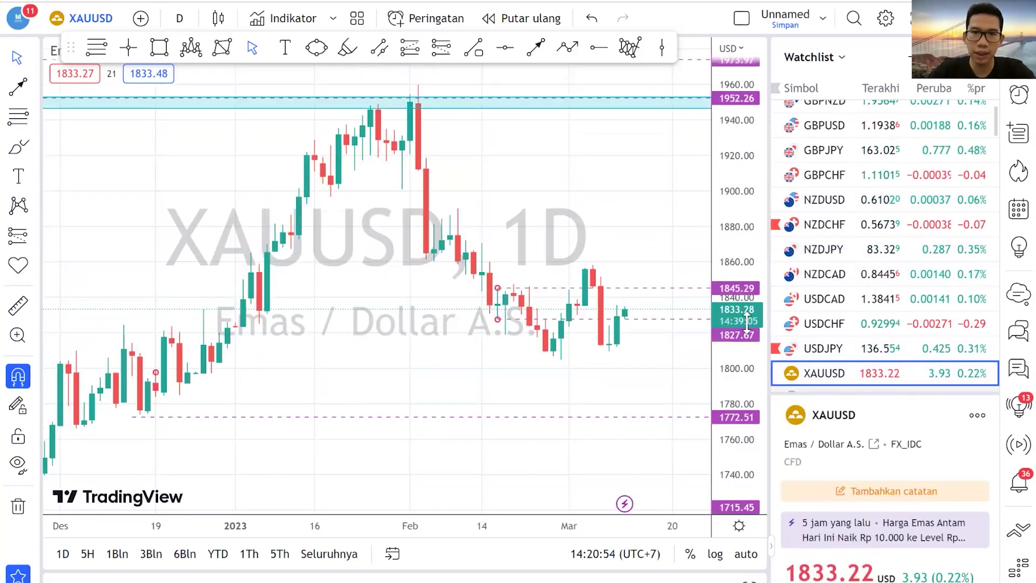
# - Draw a dashed trend line on the XAUUSD chart from the 9 February high at 1890.21 down to the 28 February low at about 1806
pyautogui.moveTo(733, 345); pyautogui.dragTo(672, 468)
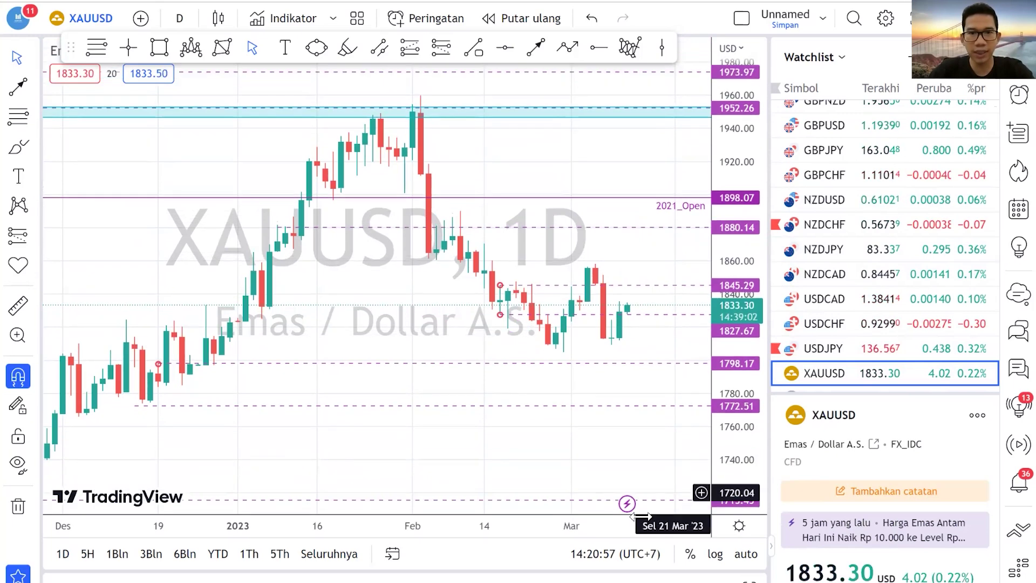
pyautogui.moveTo(637, 522); pyautogui.dragTo(655, 523)
pyautogui.moveTo(629, 342); pyautogui.dragTo(691, 365)
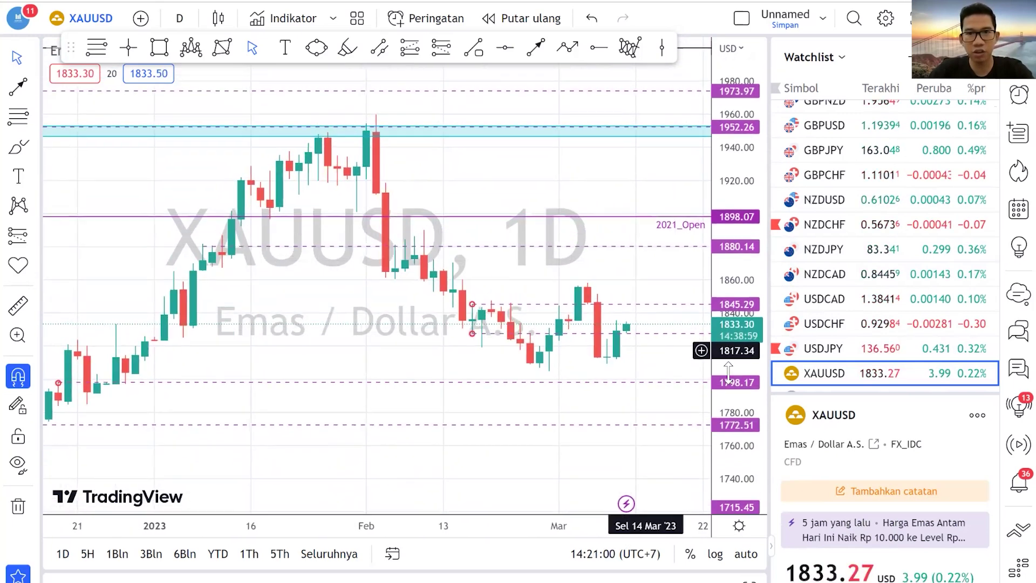
pyautogui.moveTo(740, 329); pyautogui.dragTo(729, 289)
pyautogui.moveTo(640, 261); pyautogui.dragTo(681, 249)
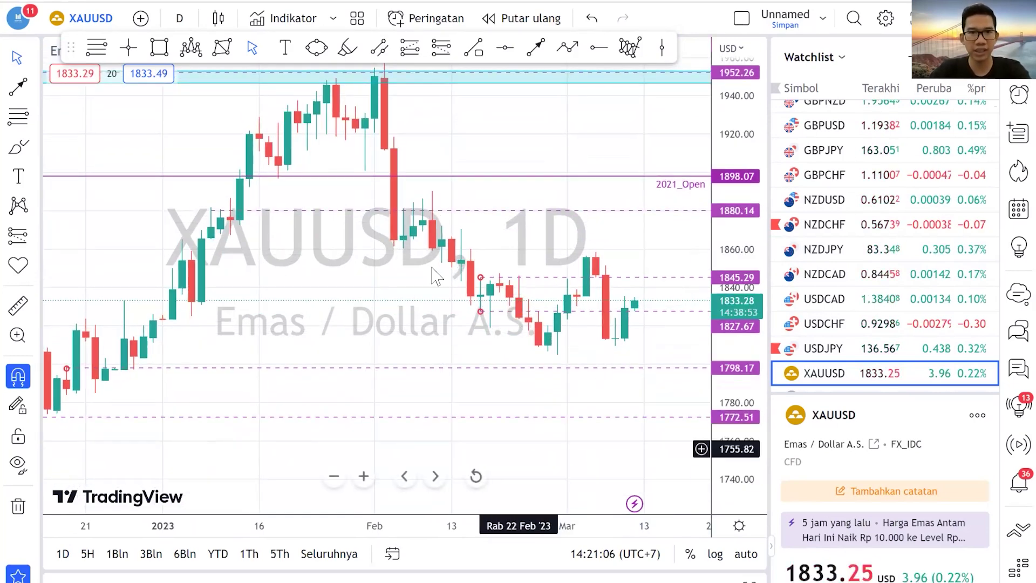
pyautogui.click(474, 47)
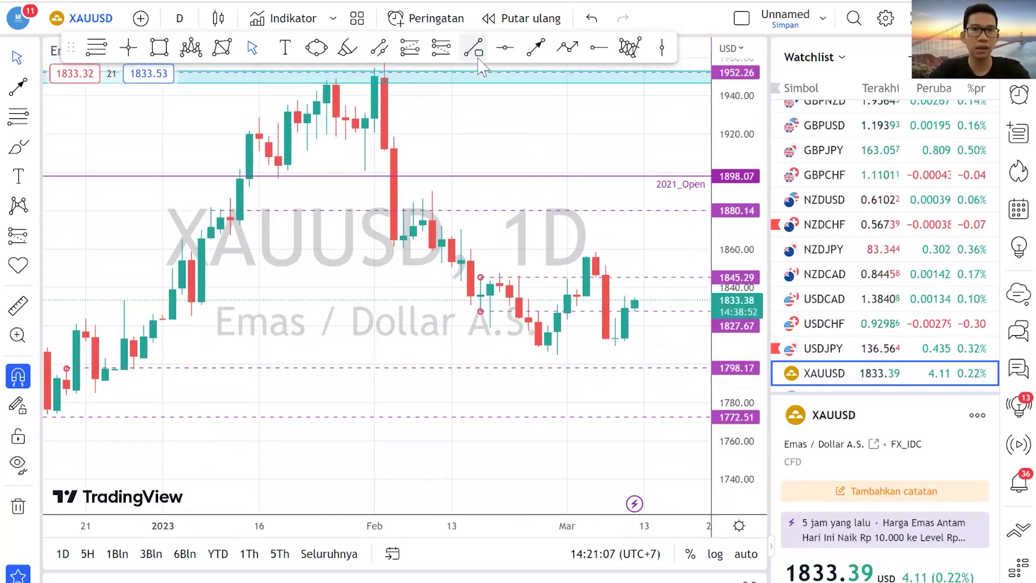
pyautogui.click(431, 193)
pyautogui.click(558, 356)
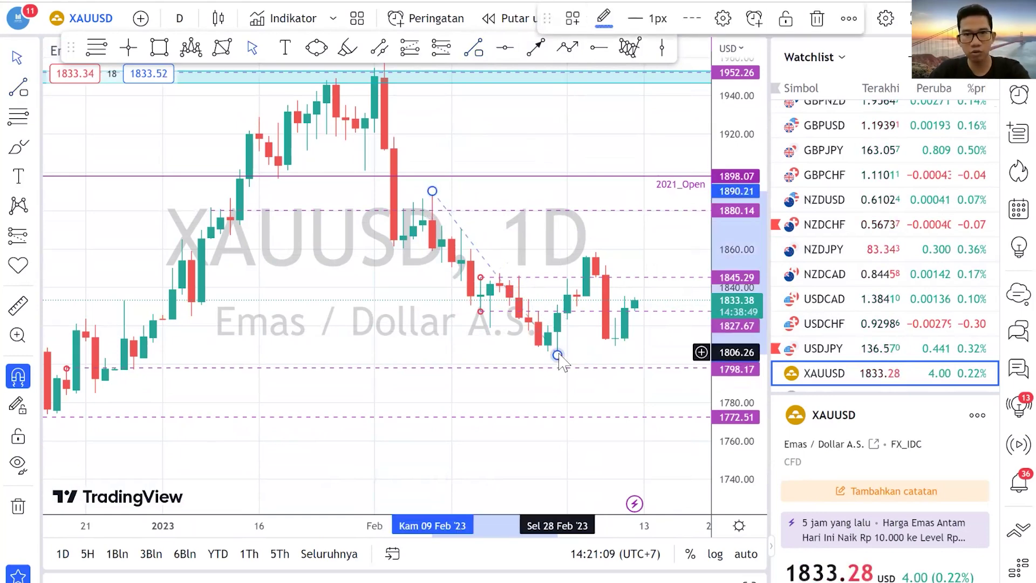
# - Duplicate the descending trend line and place the parallel copy from the early March high down to about the 1772.51 level
pyautogui.moveTo(499, 237); pyautogui.dragTo(637, 364)
pyautogui.click(625, 405)
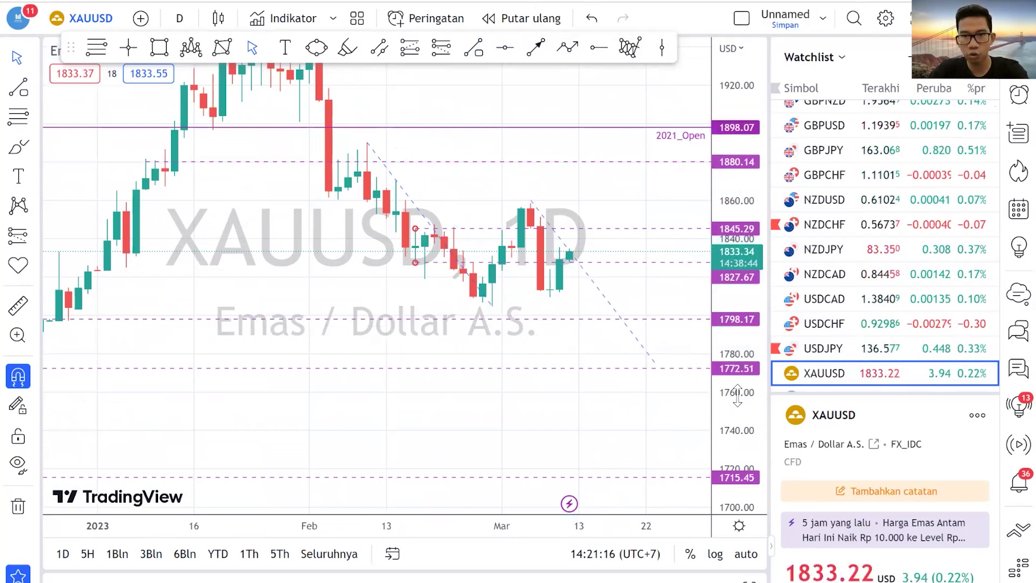
pyautogui.click(590, 287)
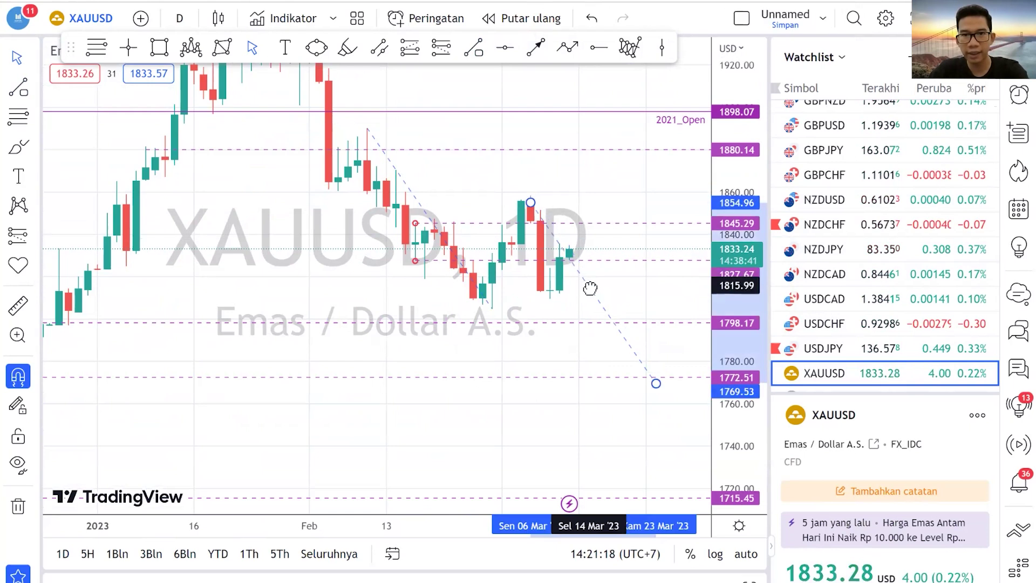
pyautogui.moveTo(590, 286); pyautogui.dragTo(590, 284)
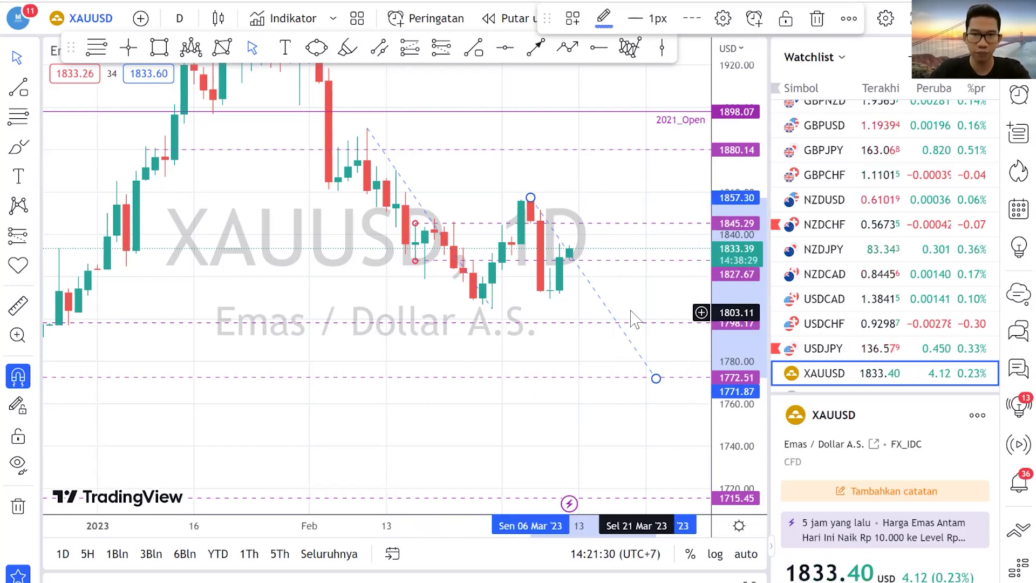
pyautogui.click(607, 297)
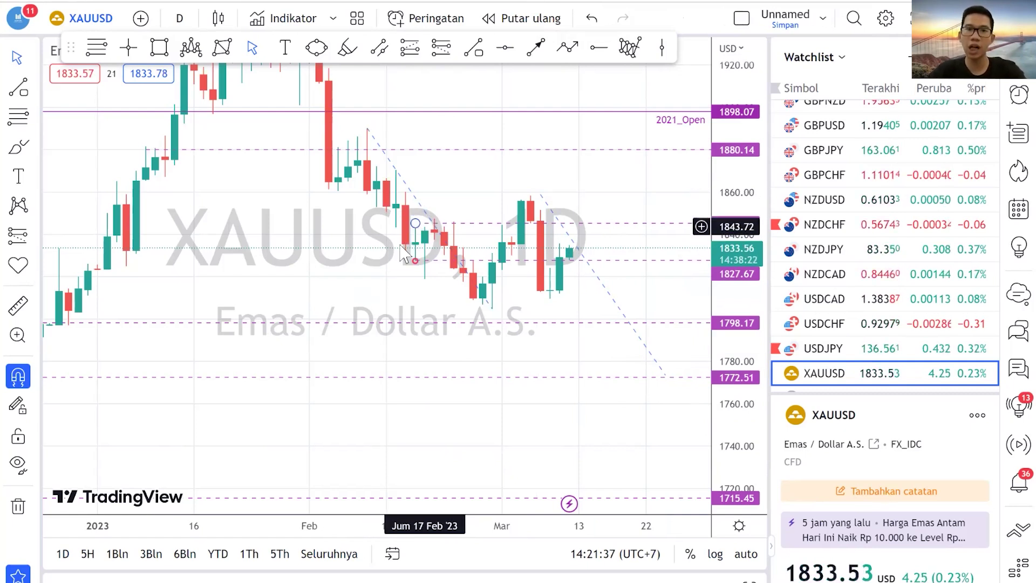
# - Draw a rising arrow on the XAUUSD chart from about 1829.66 beside the latest candle up to the 1845.29 level
pyautogui.hotkey('alt', 't')
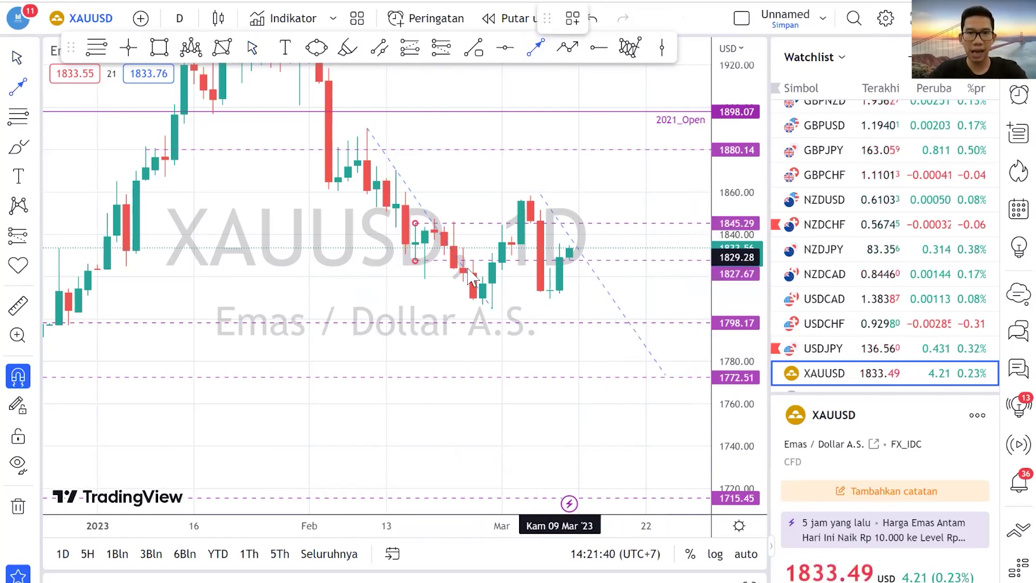
pyautogui.click(578, 256)
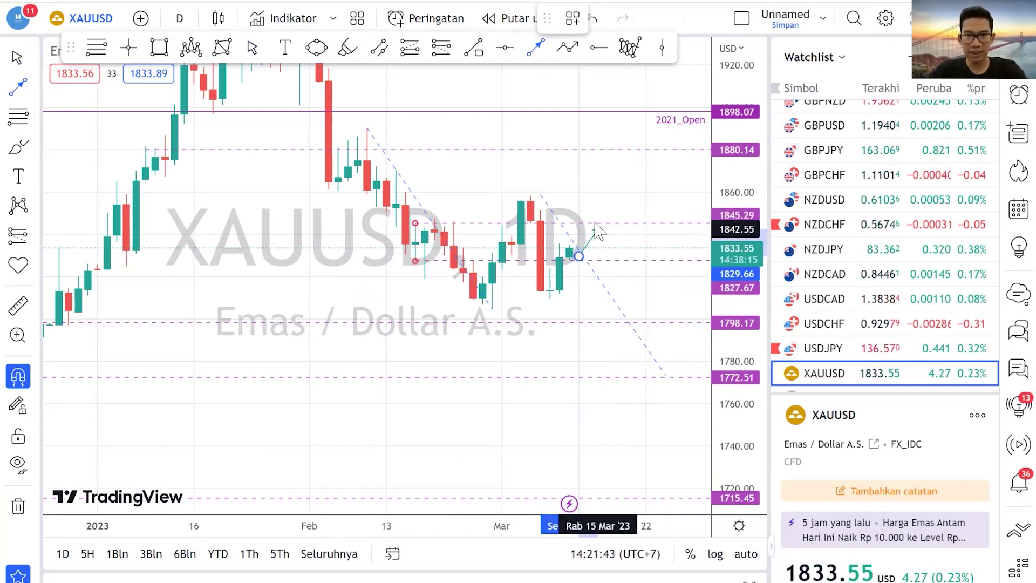
pyautogui.click(596, 223)
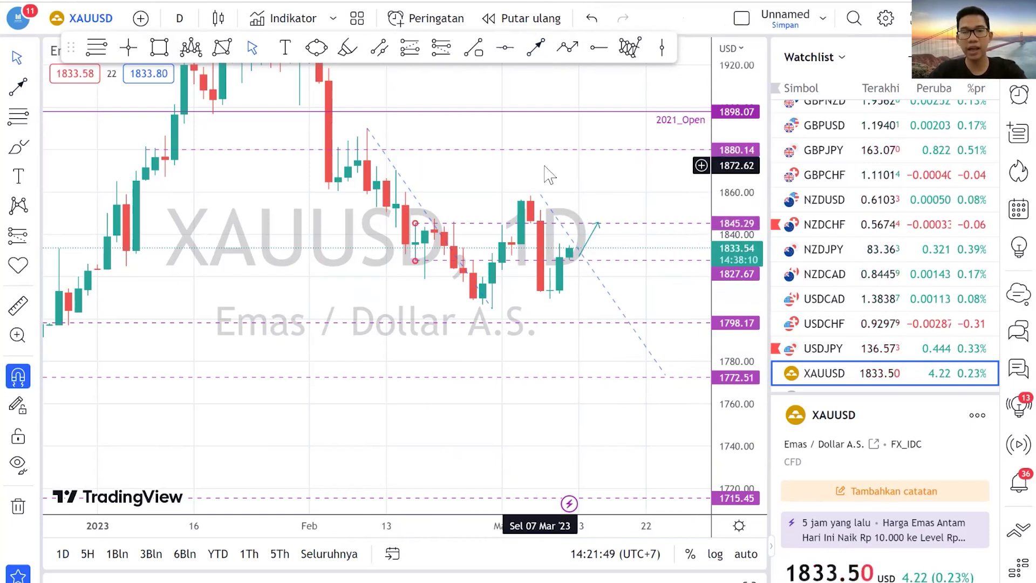
# - Draw a falling arrow from about 1827 beside the latest candle to just above the 1798.17 level, and align it beneath the rising arrow
pyautogui.hotkey('alt', 't')
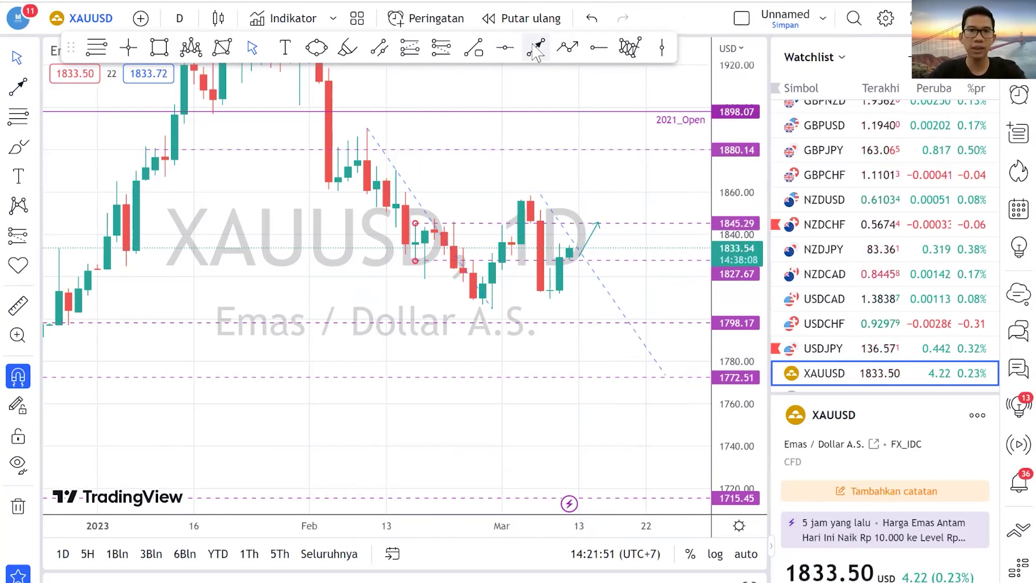
pyautogui.click(578, 263)
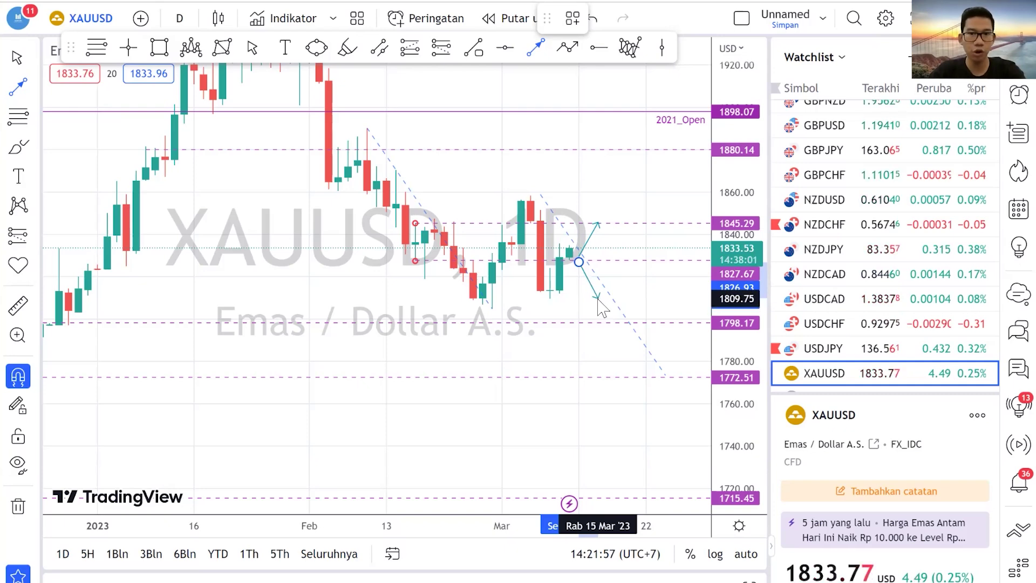
pyautogui.click(606, 318)
pyautogui.doubleClick(605, 318)
pyautogui.click(630, 286)
pyautogui.moveTo(595, 282); pyautogui.dragTo(587, 282)
pyautogui.click(593, 281)
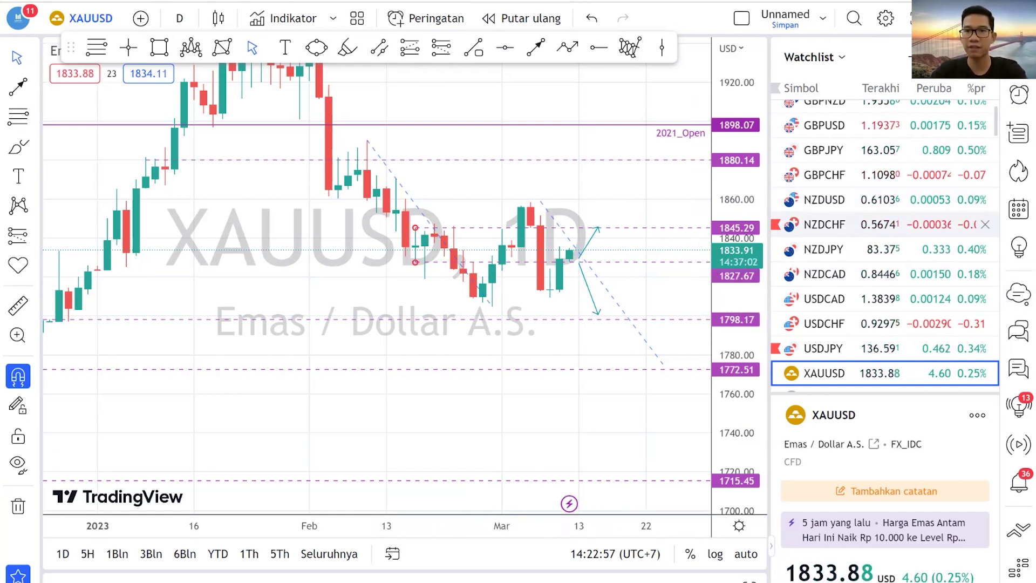
# - Open the USOIL daily chart from the watchlist and show its price action from November 2022 to March 2023
pyautogui.scroll(-3, 885, 232)
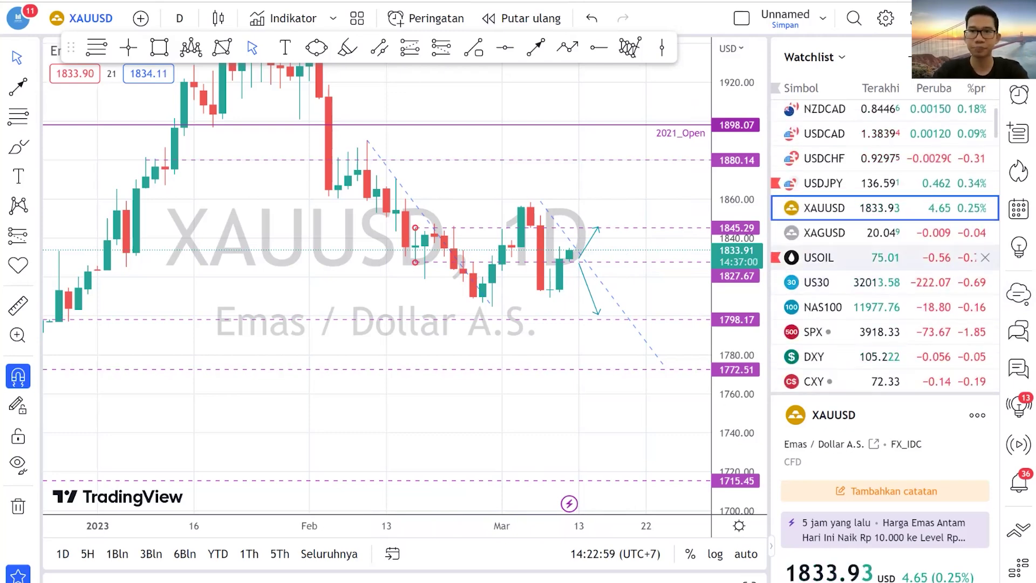
pyautogui.click(830, 257)
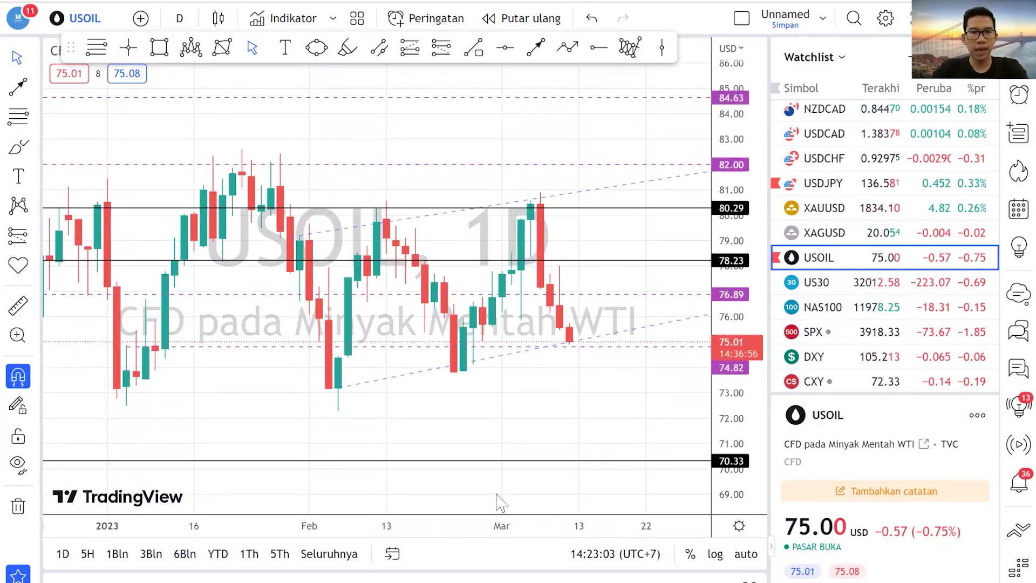
pyautogui.scroll(-5, 501, 502)
pyautogui.moveTo(710, 324); pyautogui.dragTo(707, 367)
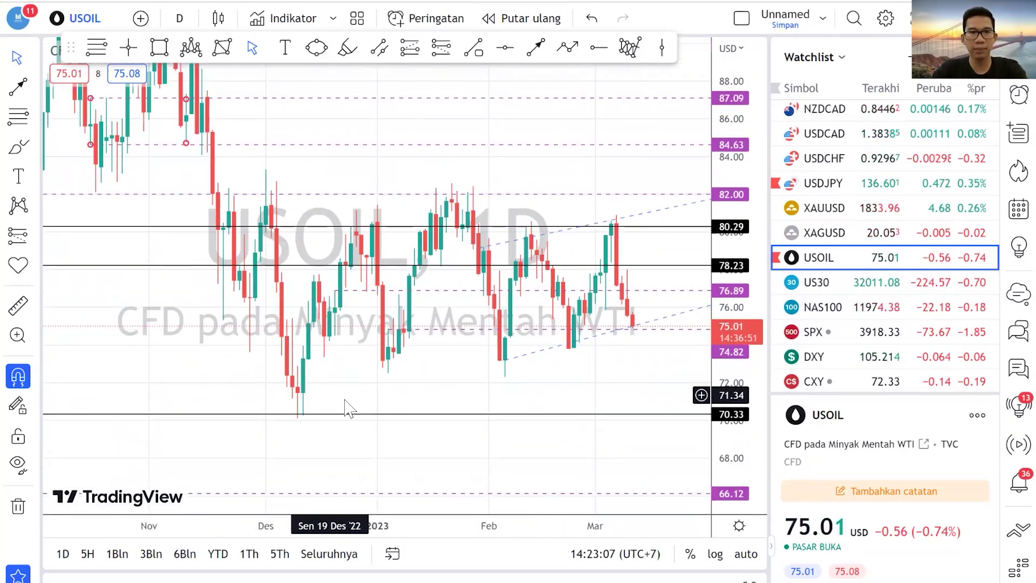
pyautogui.moveTo(345, 409); pyautogui.dragTo(302, 399)
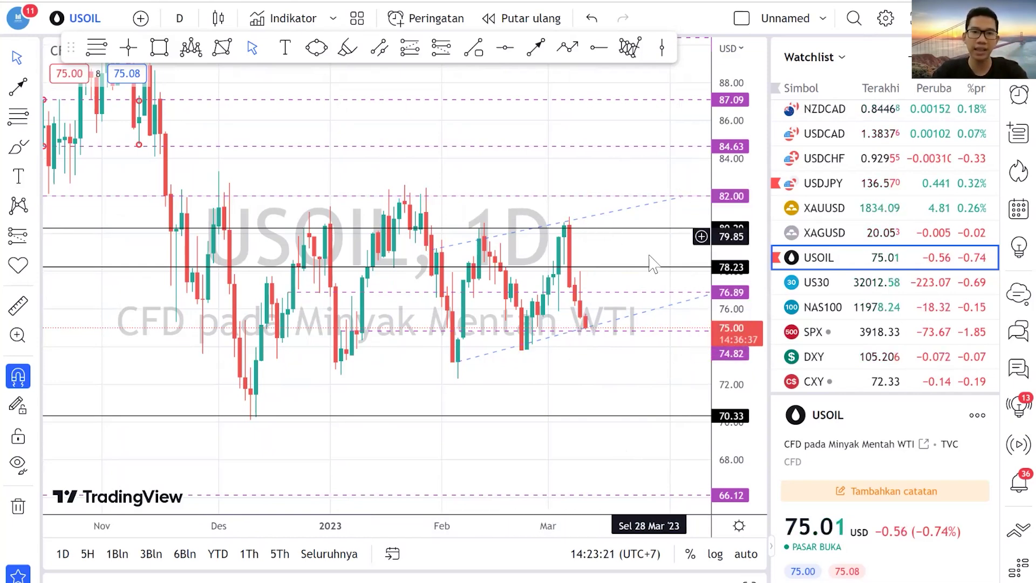
pyautogui.moveTo(749, 305); pyautogui.dragTo(749, 284)
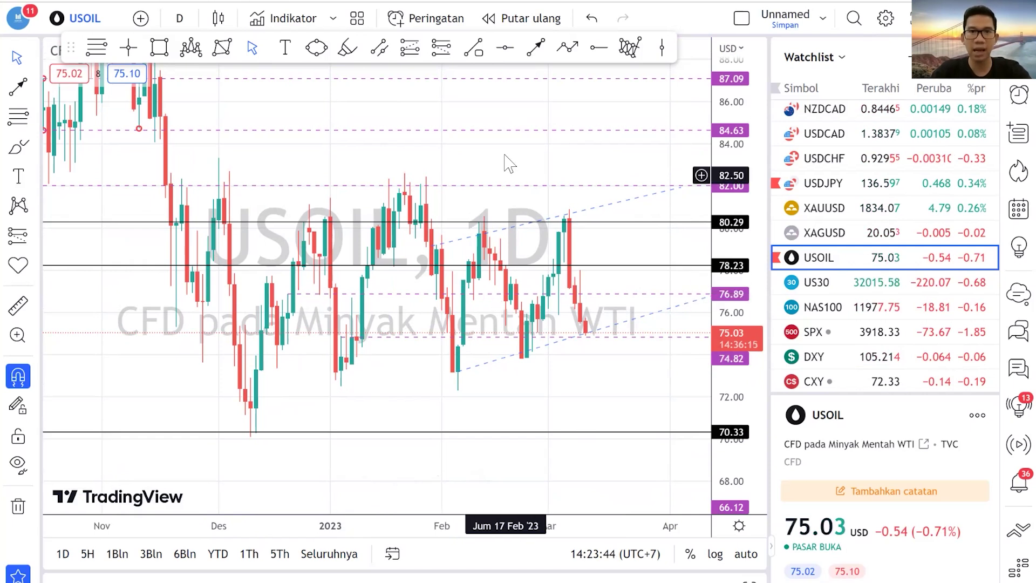
# - Draw a rising arrow on the USOIL chart from about 75.05 beside the latest candle to about 76.78, just below the 76.89 level
pyautogui.click(542, 49)
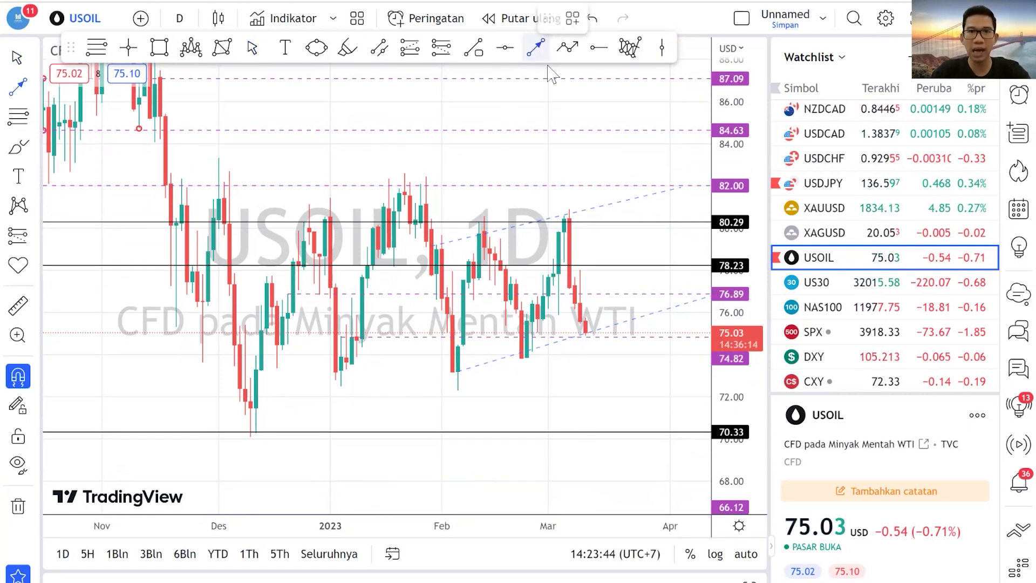
pyautogui.click(590, 332)
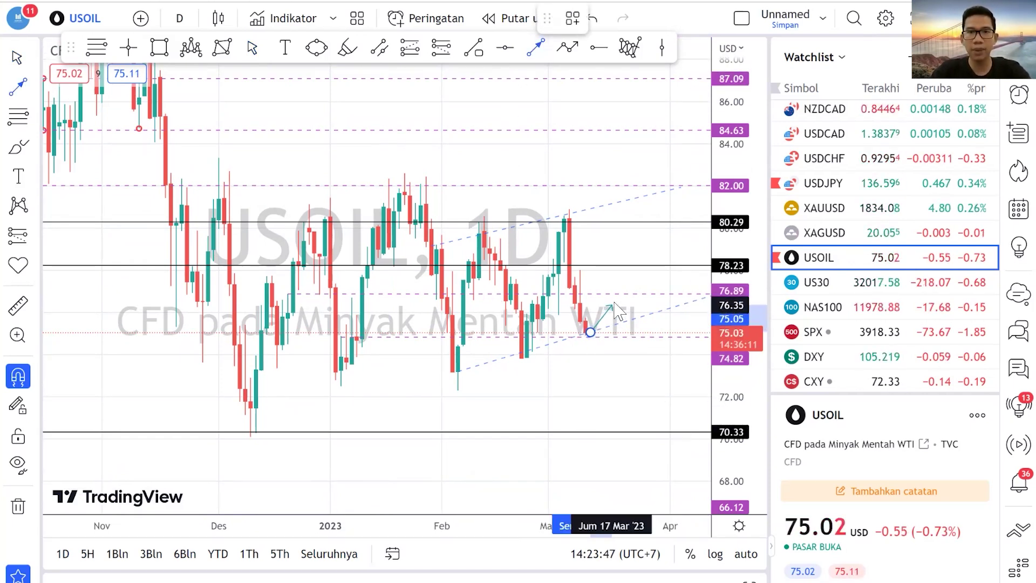
pyautogui.click(617, 296)
pyautogui.moveTo(610, 318); pyautogui.dragTo(615, 317)
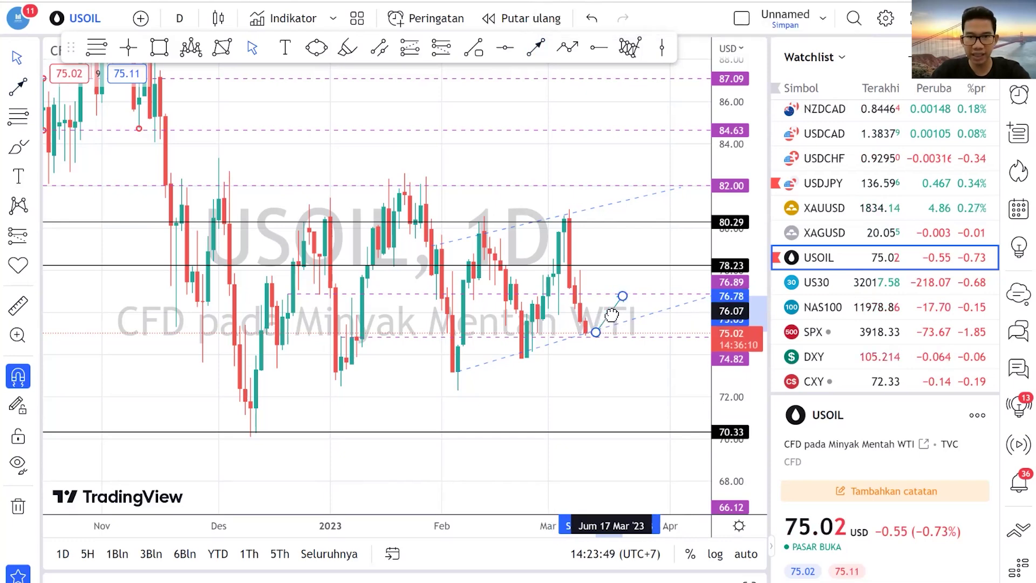
pyautogui.click(629, 448)
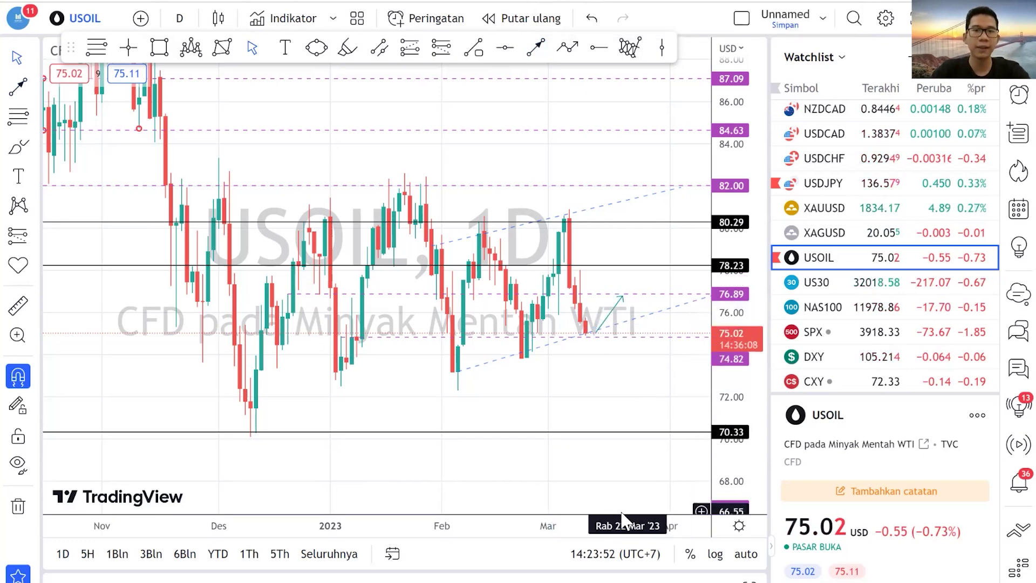
pyautogui.moveTo(618, 526); pyautogui.dragTo(598, 531)
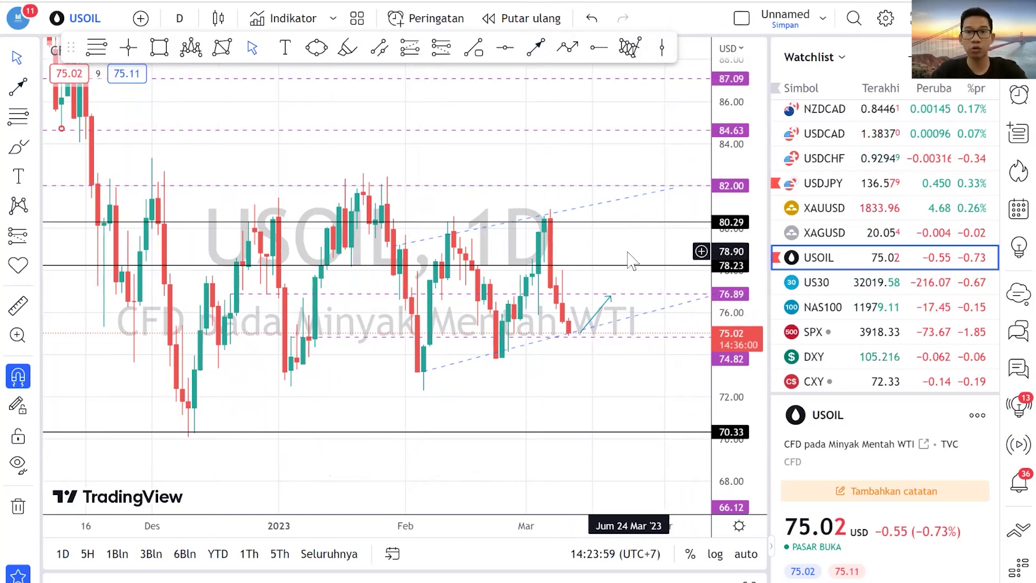
pyautogui.moveTo(606, 270); pyautogui.dragTo(600, 280)
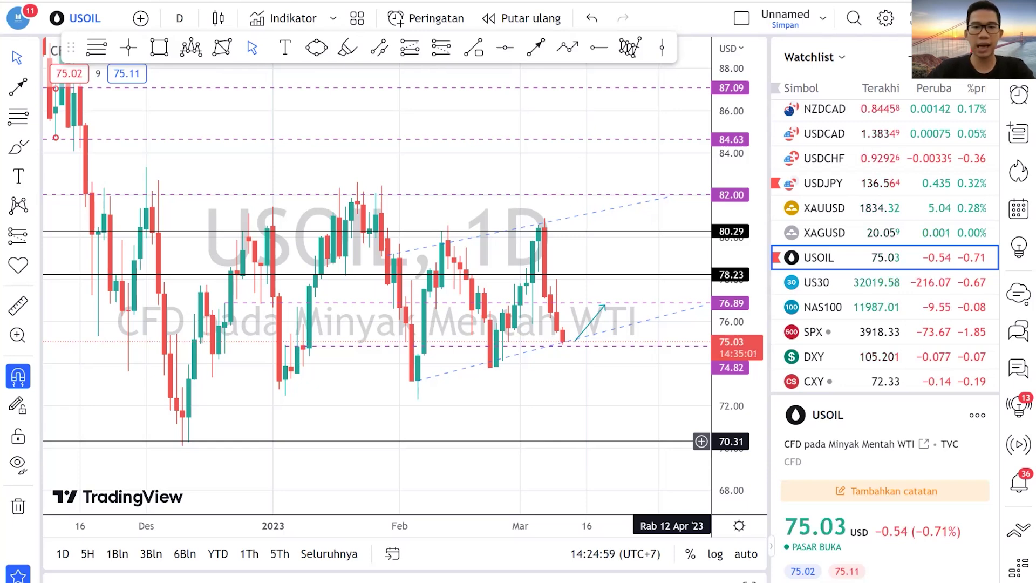
pyautogui.moveTo(550, 533); pyautogui.dragTo(527, 532)
# - Open the GBPUSD daily chart from the watchlist and show its price action from November 2022 to March 2023
pyautogui.scroll(3, 885, 237)
pyautogui.scroll(3, 885, 248)
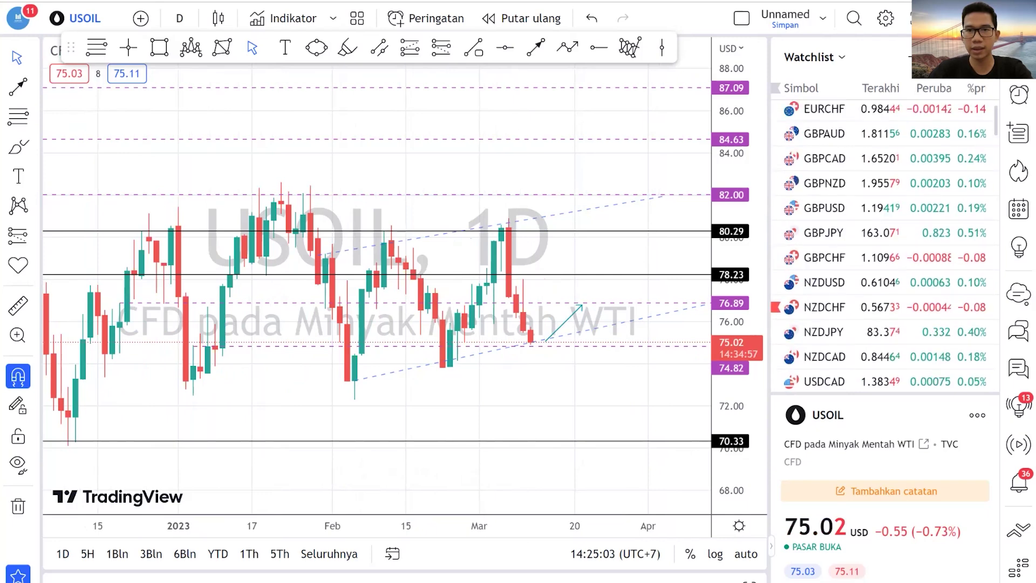
pyautogui.click(824, 208)
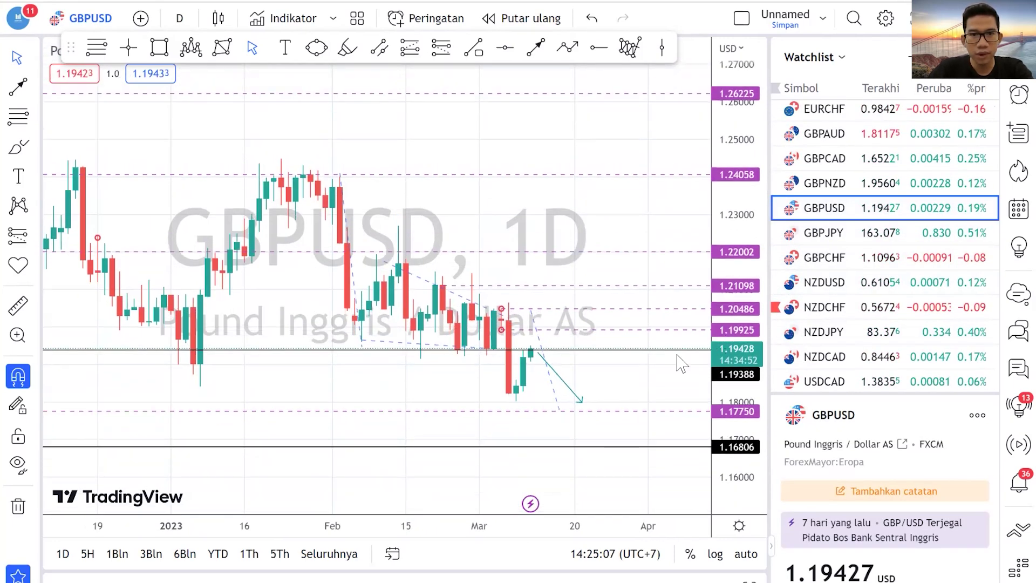
pyautogui.moveTo(638, 435); pyautogui.dragTo(707, 389)
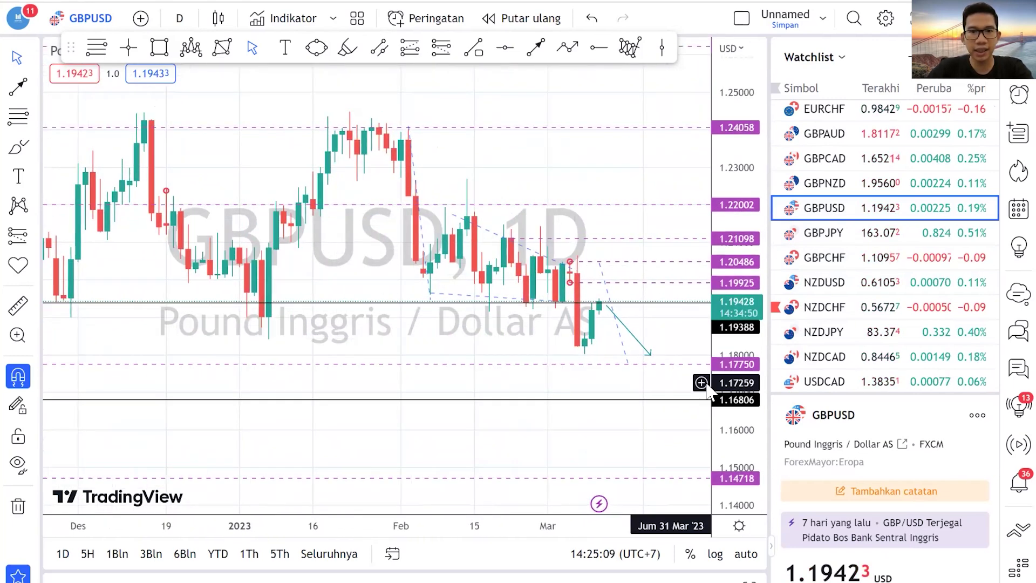
pyautogui.moveTo(439, 346); pyautogui.dragTo(437, 347)
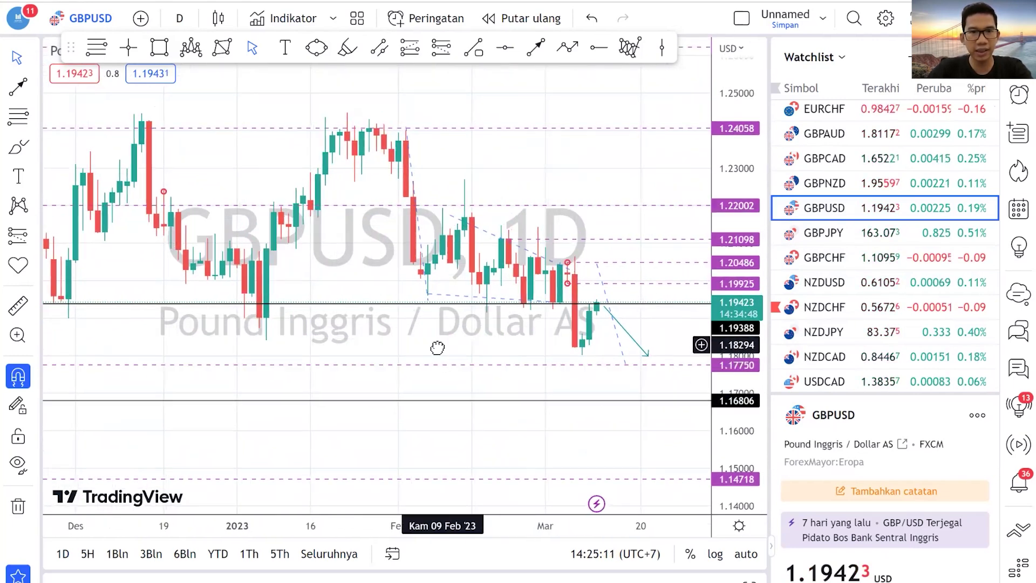
pyautogui.scroll(-3, 426, 475)
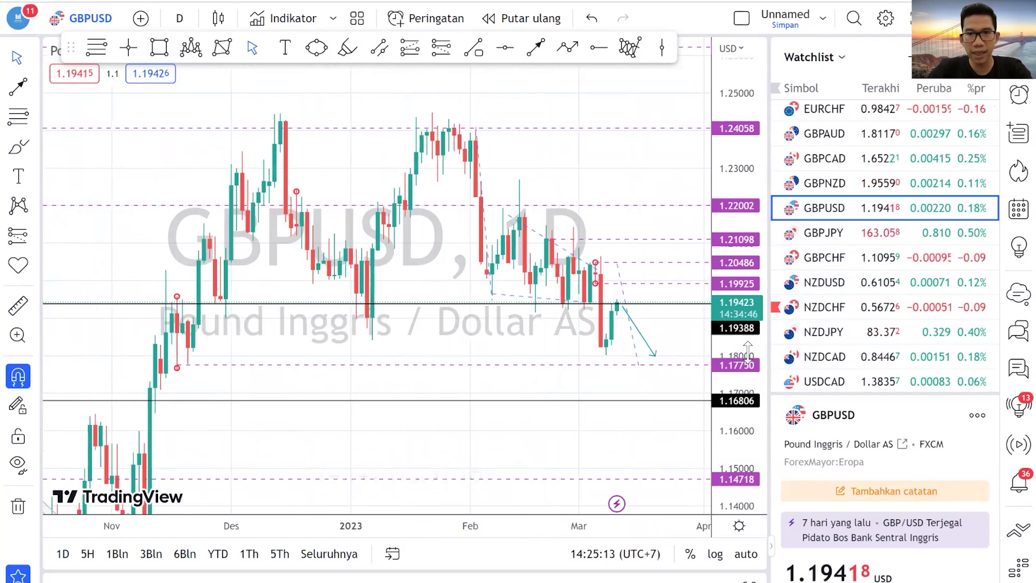
# - Shift the falling GBPUSD arrow to run from about 1.19250 to 1.17923, and set the steep dashed line's upper end at about 1.20672
pyautogui.moveTo(615, 319)
pyautogui.mouseDown()
pyautogui.moveTo(558, 280)
pyautogui.moveTo(606, 294)
pyautogui.mouseUp()
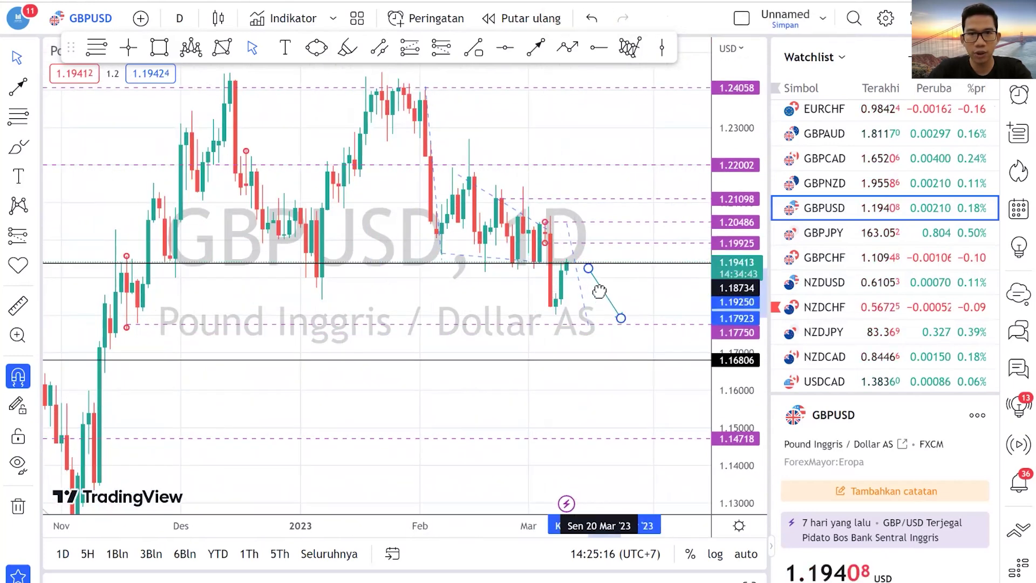
pyautogui.click(565, 227)
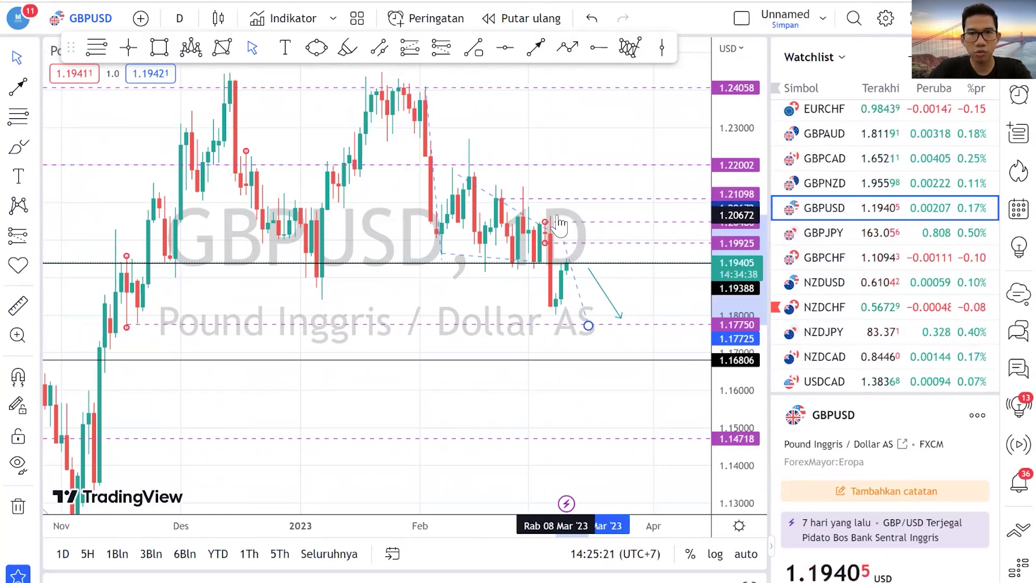
pyautogui.click(563, 226)
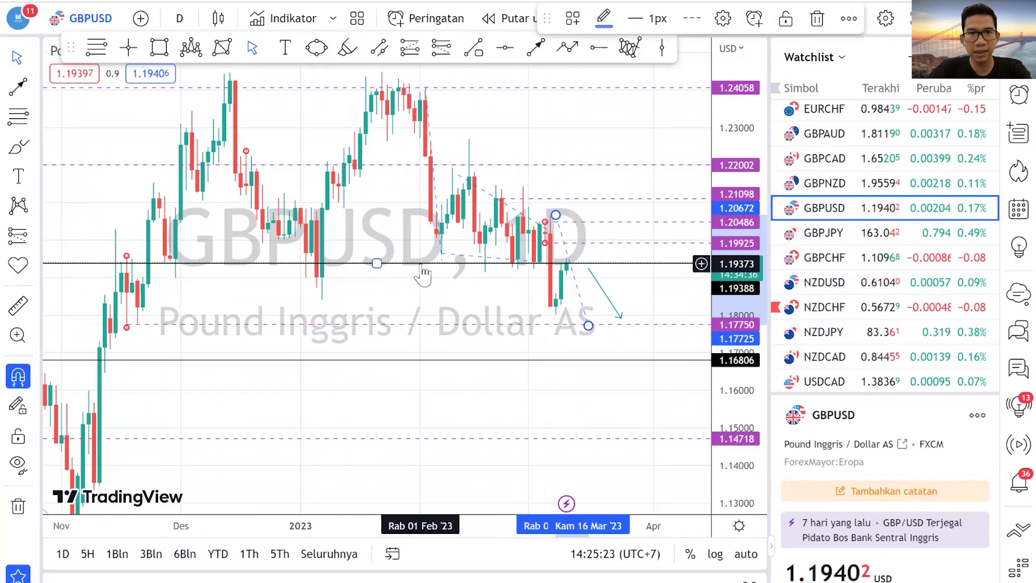
pyautogui.click(527, 278)
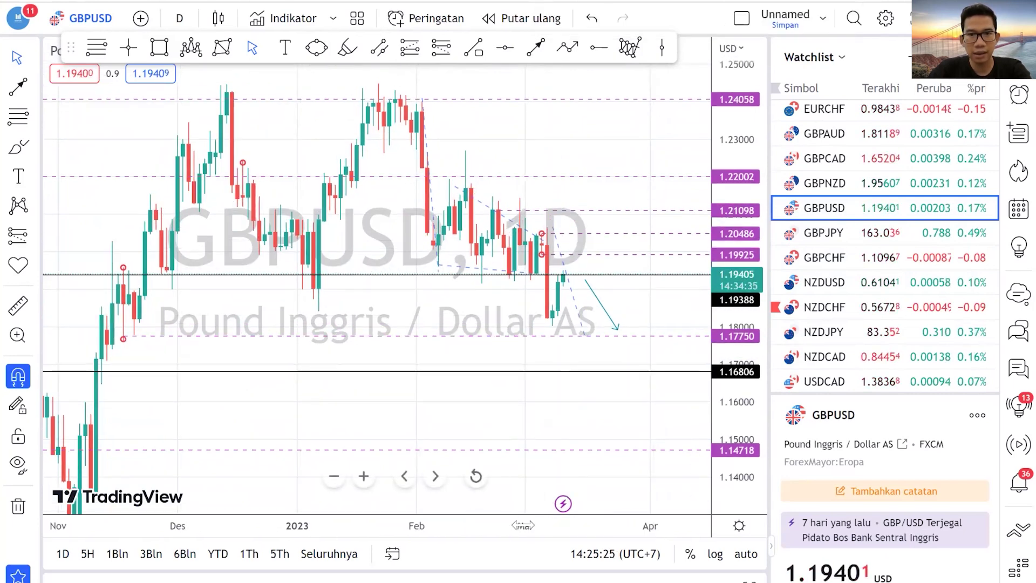
# - Move the dashed horizontal level beneath the latest GBPUSD candles to 1.18073, at the early March low
pyautogui.scroll(3, 438, 369)
pyautogui.click(438, 336)
pyautogui.moveTo(438, 335); pyautogui.dragTo(492, 292)
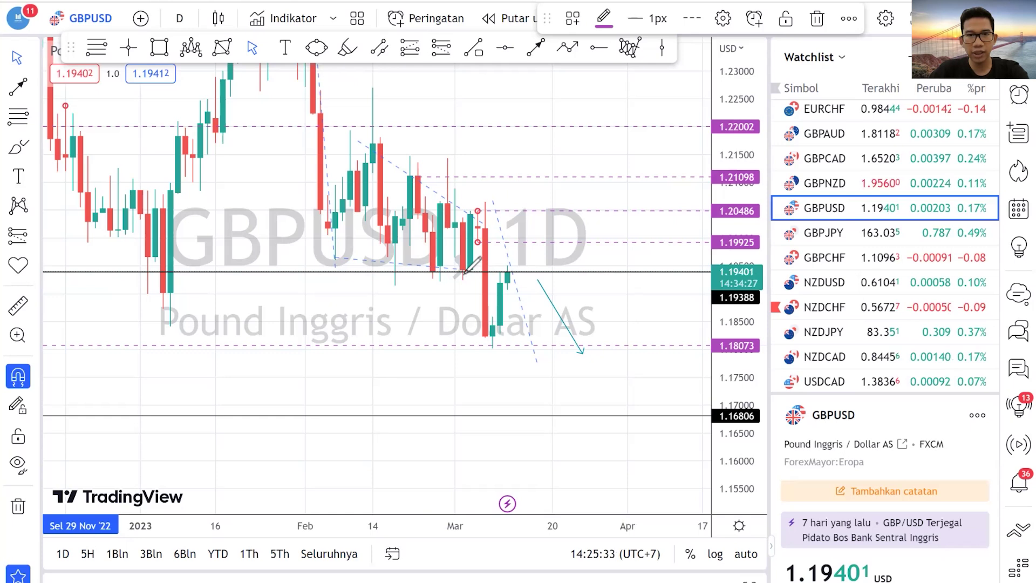
# - Circle the GBPUSD lows at 1.19388 and near 1.18073 in red, and sketch a falling arrow and a zigzag beside the latest candle
pyautogui.moveTo(459, 284); pyautogui.dragTo(478, 273)
pyautogui.moveTo(510, 270); pyautogui.dragTo(540, 322)
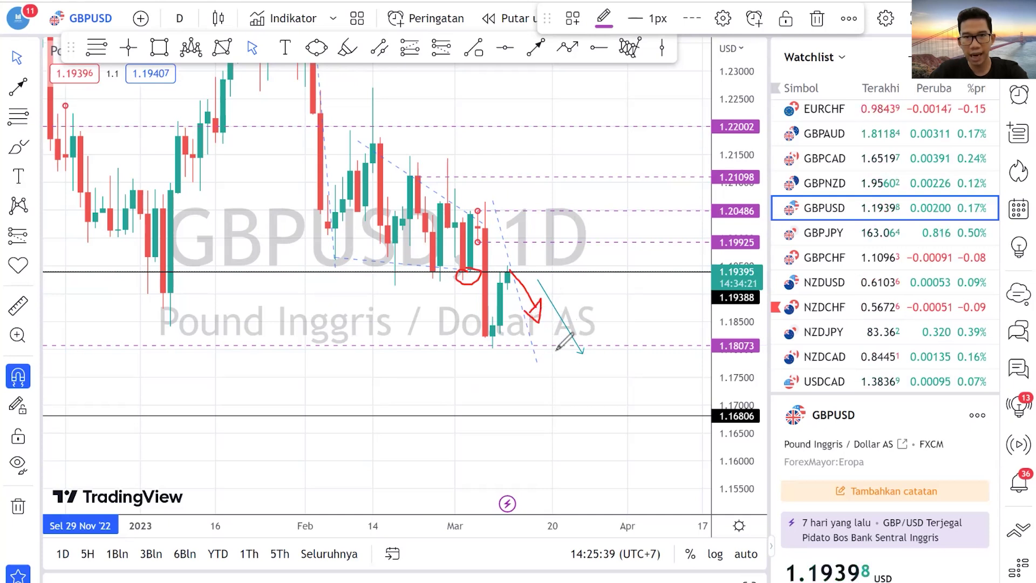
pyautogui.moveTo(503, 325)
pyautogui.mouseDown()
pyautogui.moveTo(492, 339)
pyautogui.moveTo(511, 329)
pyautogui.mouseUp()
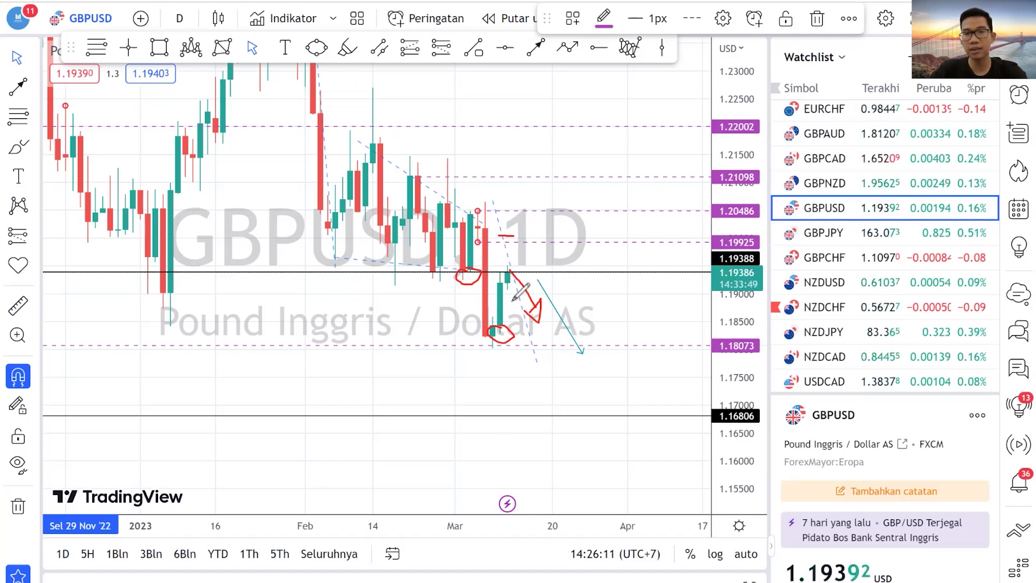
pyautogui.moveTo(510, 273)
pyautogui.mouseDown()
pyautogui.moveTo(517, 249)
pyautogui.moveTo(529, 280)
pyautogui.mouseUp()
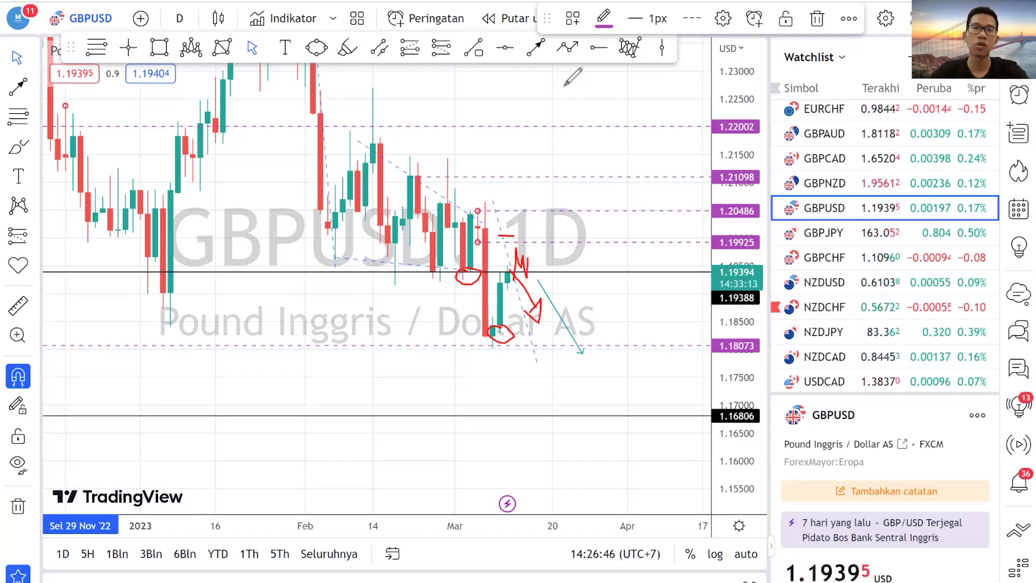
# - Erase all the red freehand marks from the GBPUSD chart
pyautogui.click(469, 274)
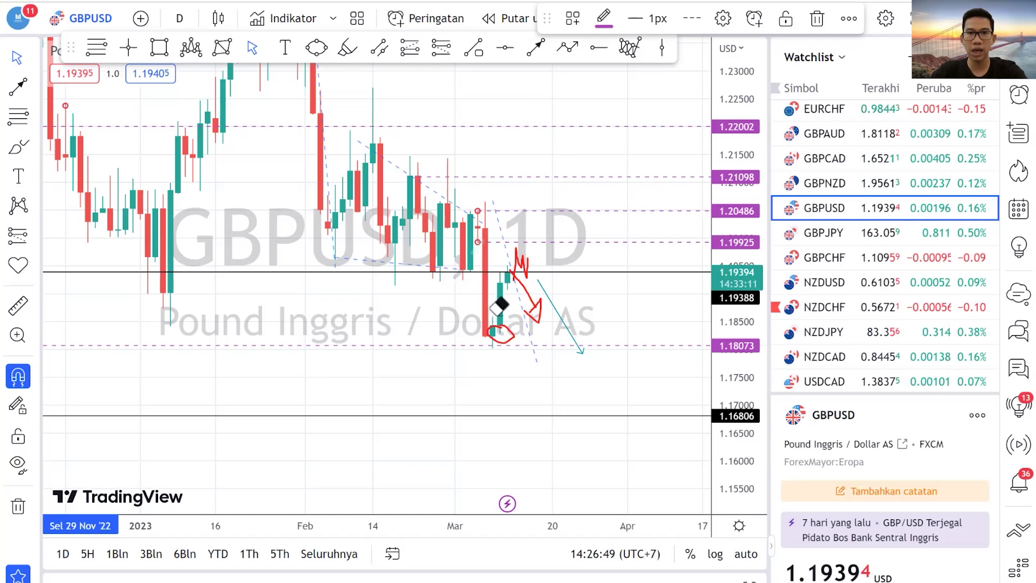
pyautogui.click(505, 236)
pyautogui.click(522, 259)
pyautogui.click(501, 335)
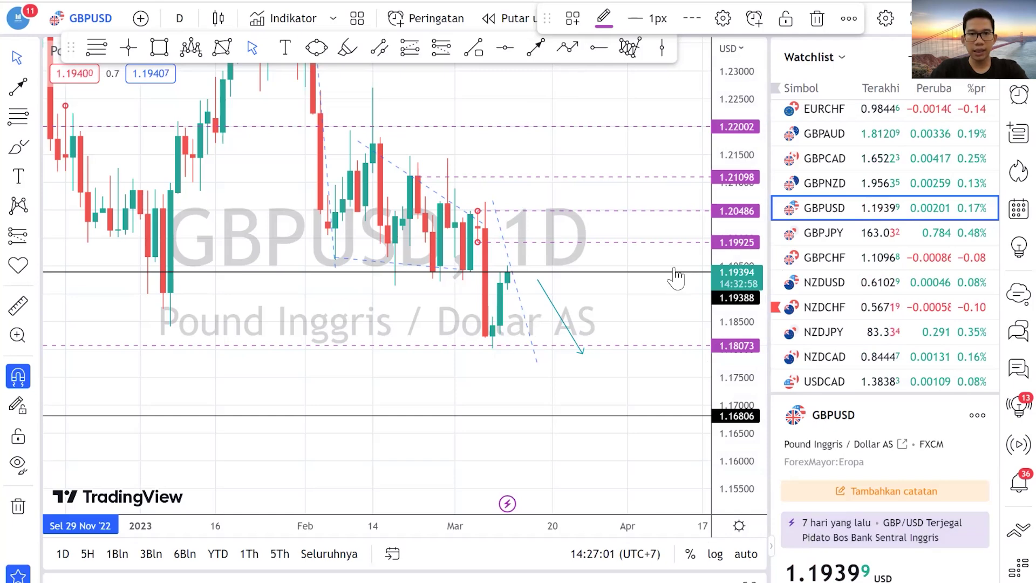
# - Examine the wider GBPUSD price action since September 2022 around the 1.19388 level and the levels above and below it
pyautogui.scroll(-3, 688, 518)
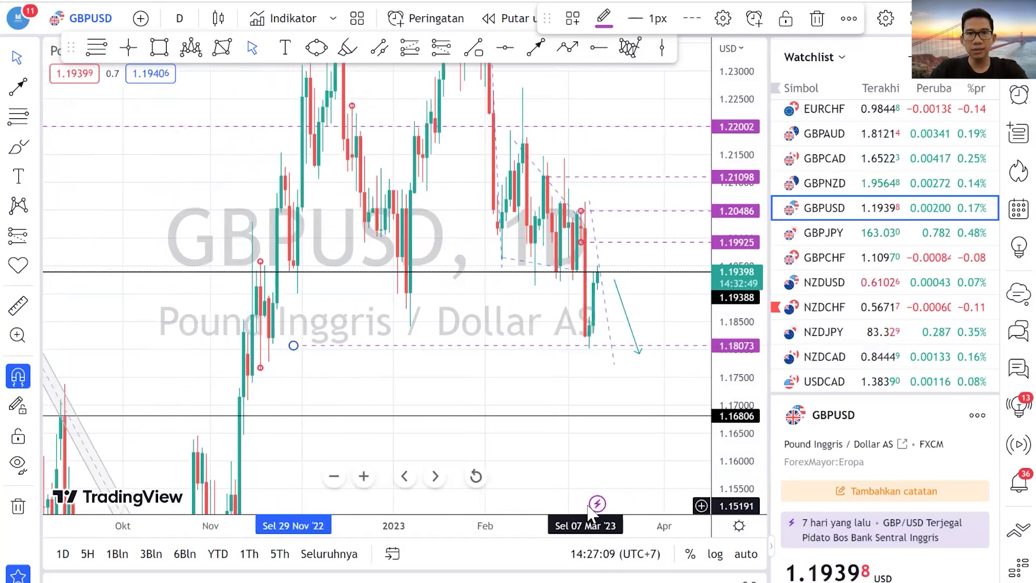
pyautogui.scroll(-2, 711, 361)
pyautogui.scroll(-2, 713, 367)
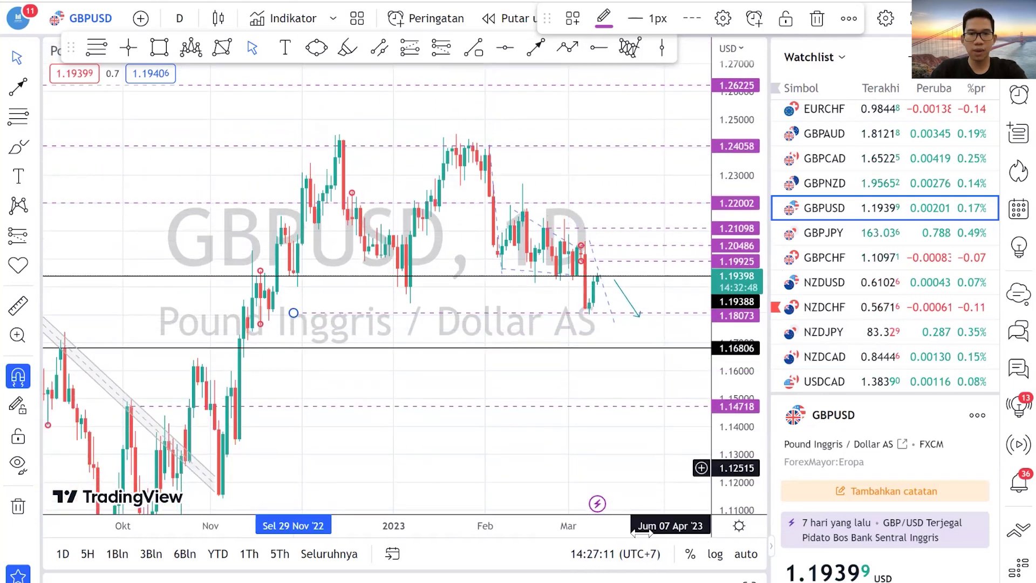
pyautogui.scroll(2, 733, 384)
pyautogui.moveTo(733, 385); pyautogui.dragTo(735, 294)
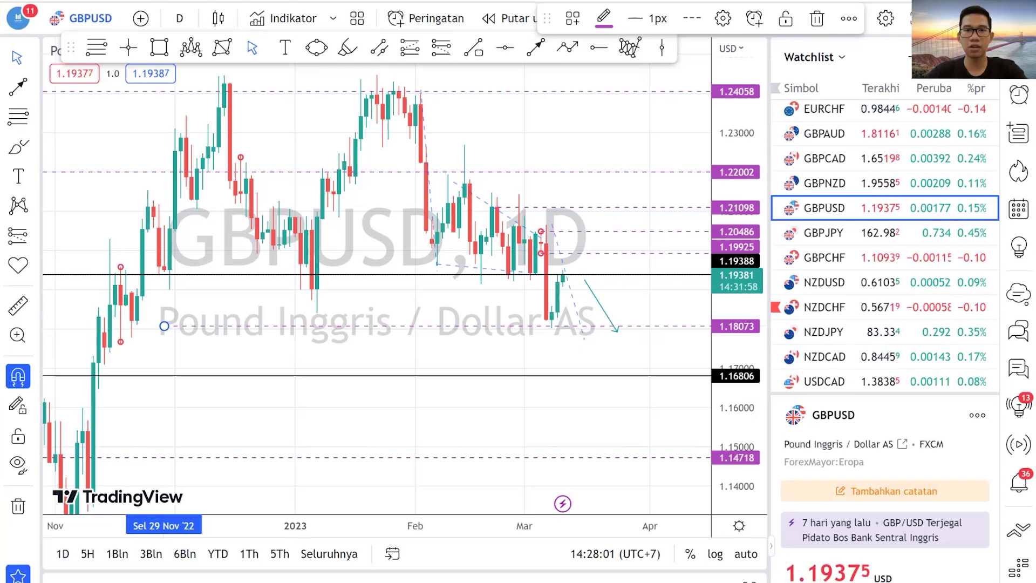
pyautogui.scroll(-3, 657, 251)
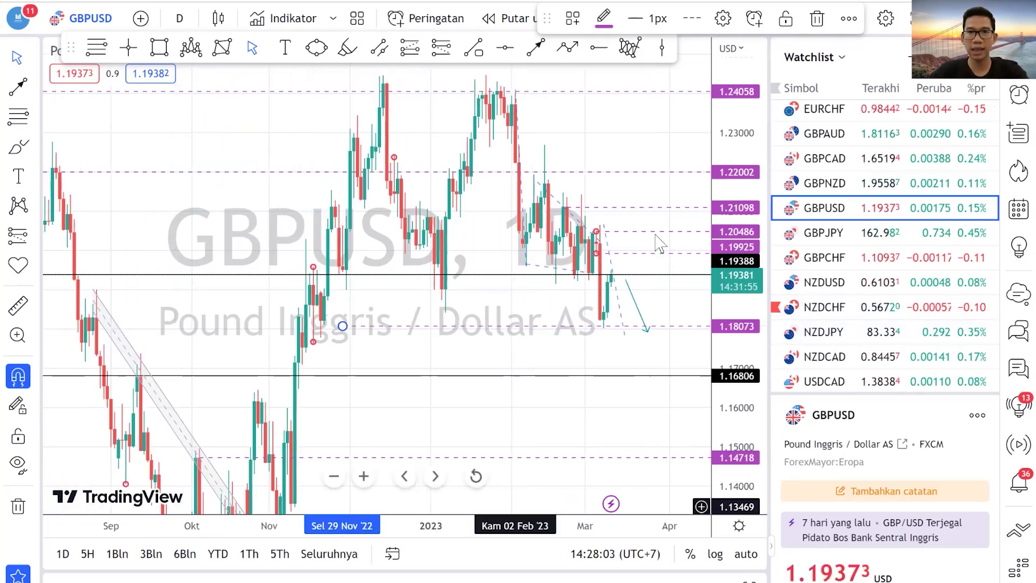
pyautogui.moveTo(657, 251); pyautogui.dragTo(592, 402)
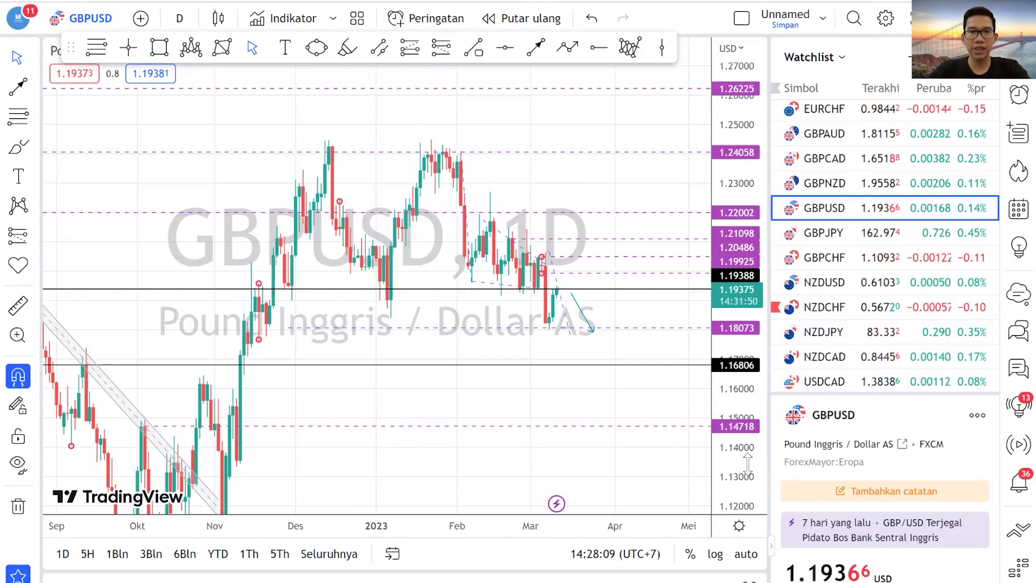
# - Open the EURJPY daily chart from the watchlist and show its latest candles around the 145.007 and 143.912 levels
pyautogui.scroll(5, 885, 243)
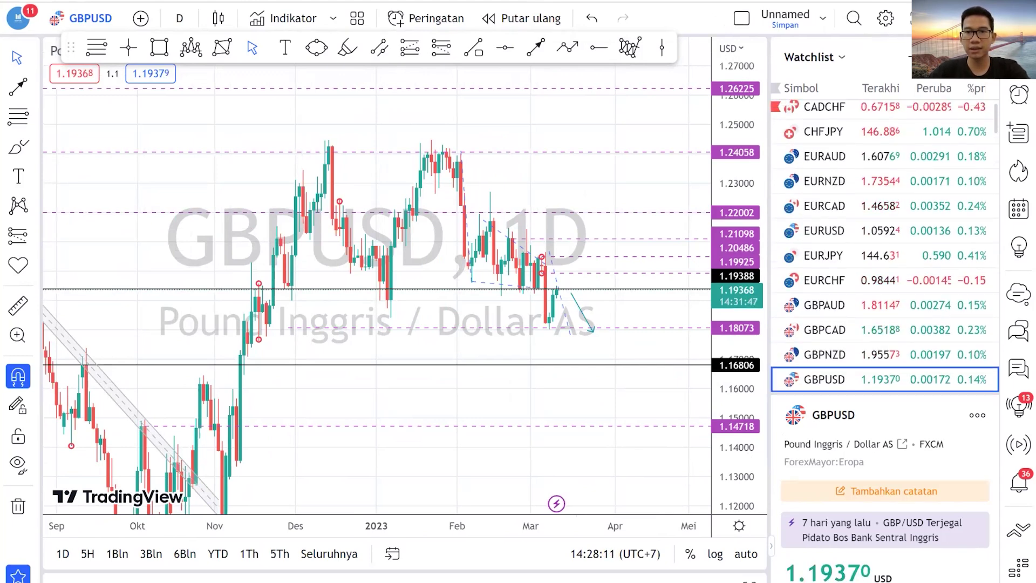
pyautogui.click(825, 332)
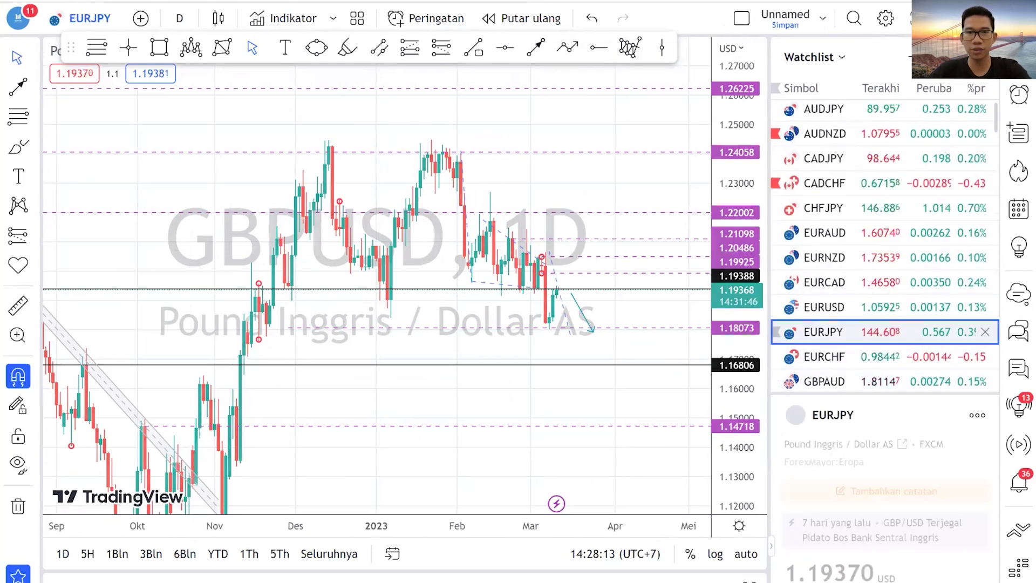
pyautogui.moveTo(622, 526); pyautogui.dragTo(518, 537)
pyautogui.moveTo(447, 266); pyautogui.dragTo(643, 269)
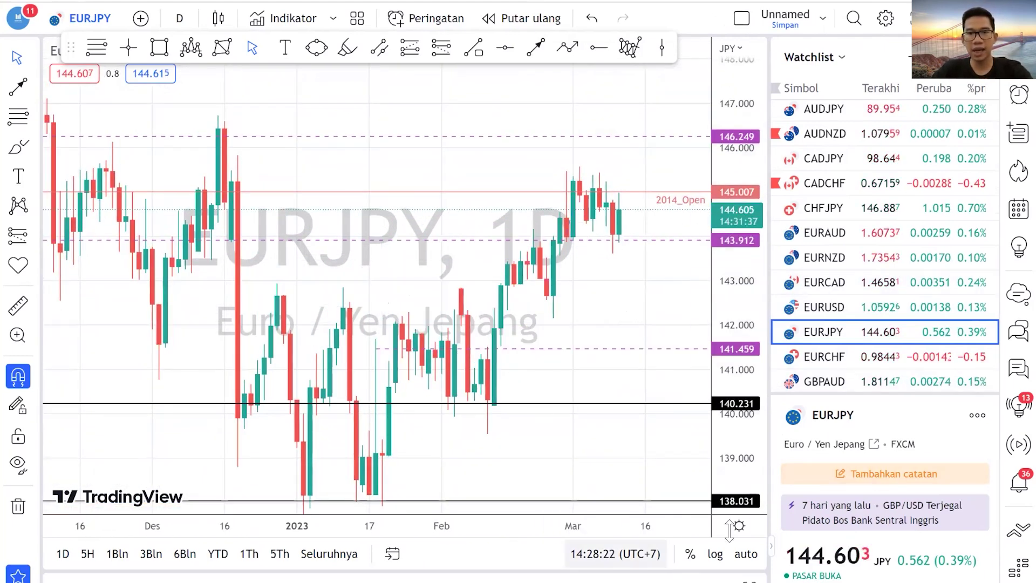
pyautogui.moveTo(601, 516); pyautogui.dragTo(556, 519)
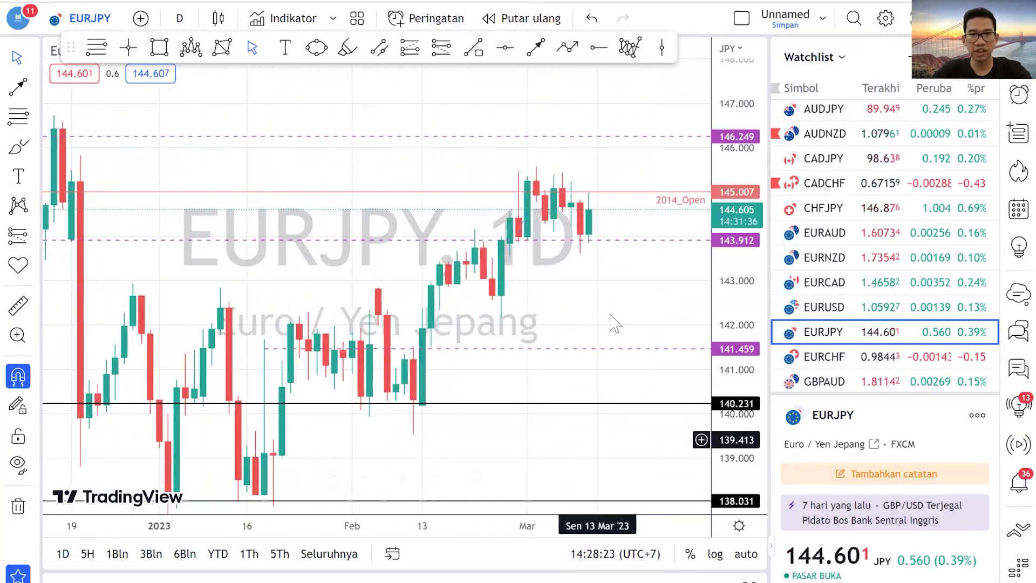
# - Switch the EURJPY chart to the 4-hour timeframe and frame the latest candles between the 146.249 and 141.459 levels
pyautogui.click(180, 18)
pyautogui.click(189, 476)
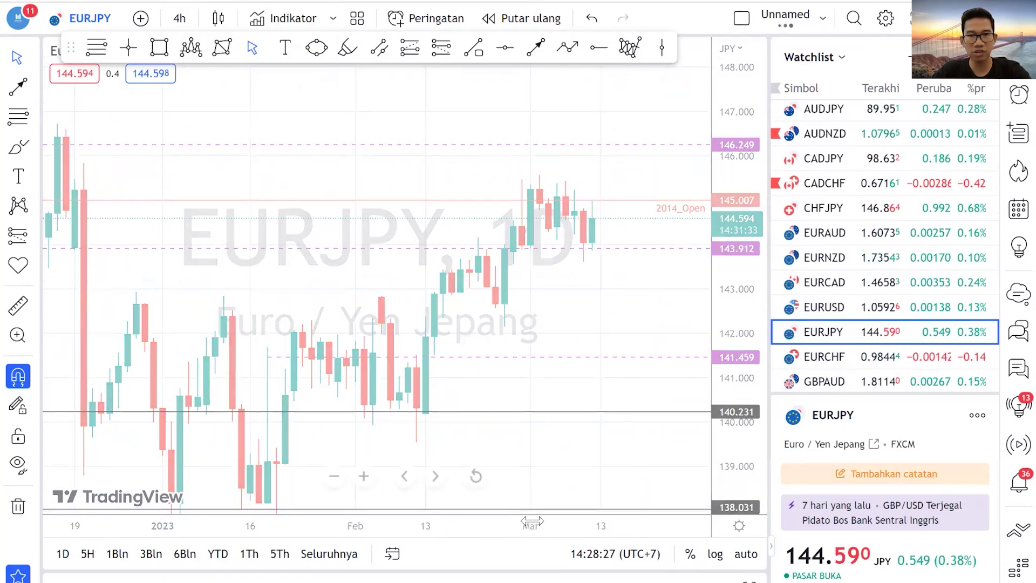
pyautogui.moveTo(538, 525); pyautogui.dragTo(521, 525)
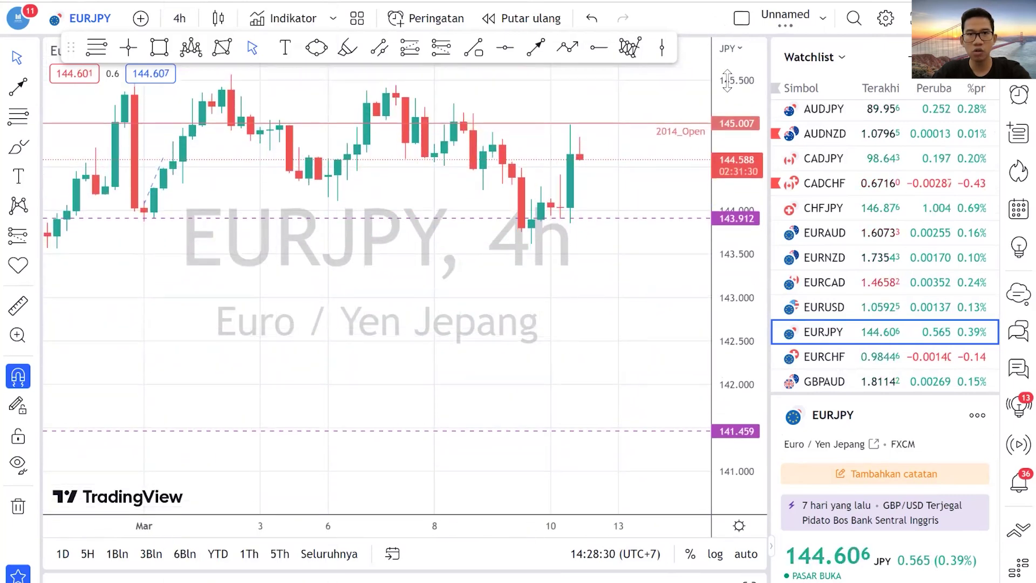
pyautogui.scroll(-5, 479, 492)
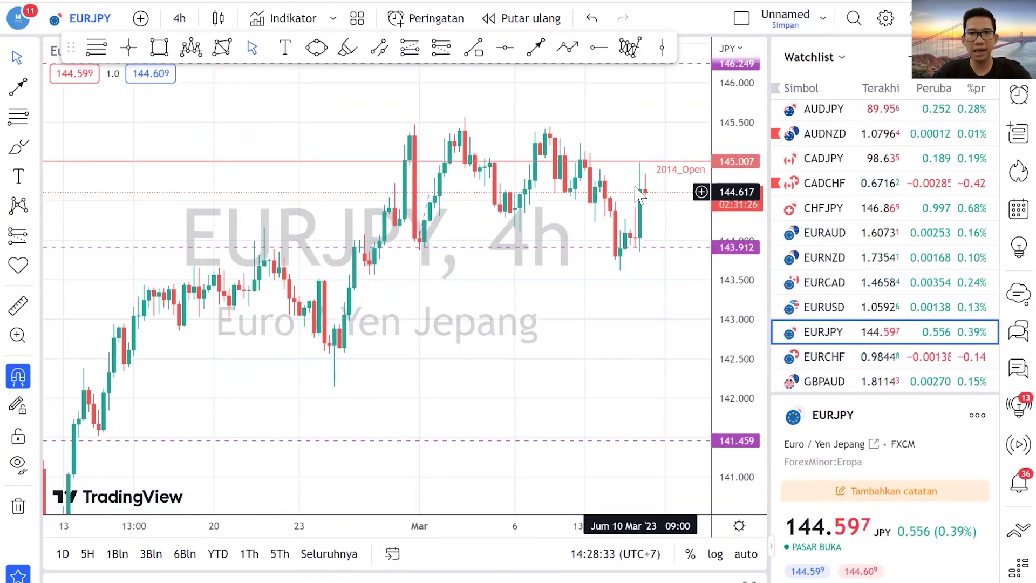
pyautogui.moveTo(660, 227); pyautogui.dragTo(600, 266)
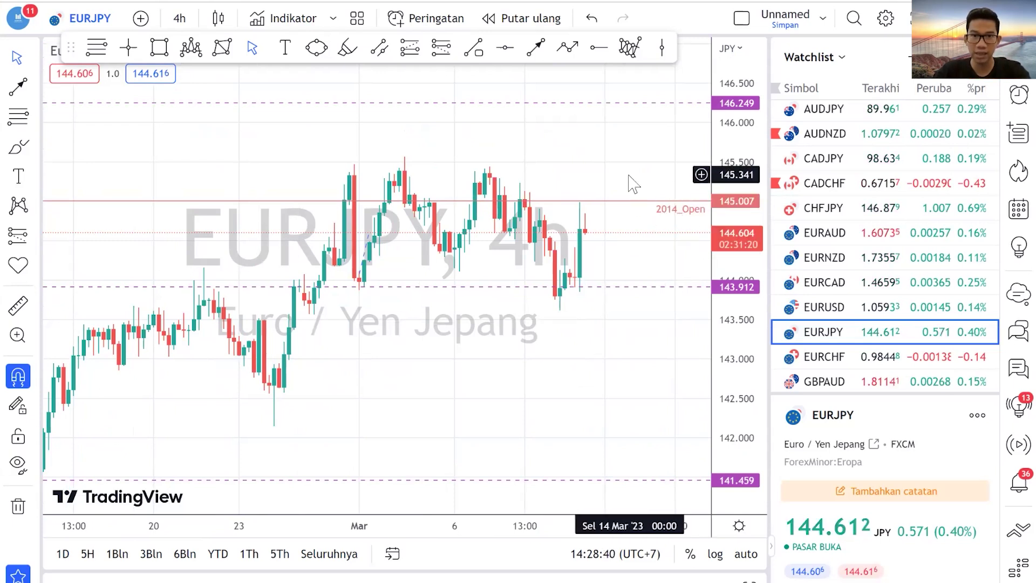
# - Draw a falling arrow beside the latest EURJPY candle from about 144.901 to about 143.956
pyautogui.click(535, 47)
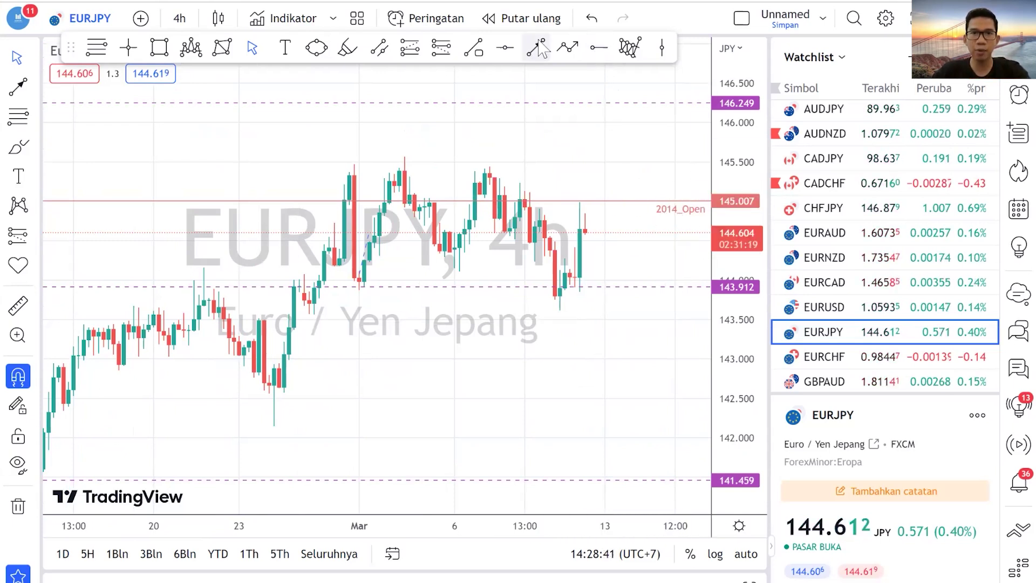
pyautogui.click(591, 209)
pyautogui.click(631, 285)
pyautogui.doubleClick(626, 278)
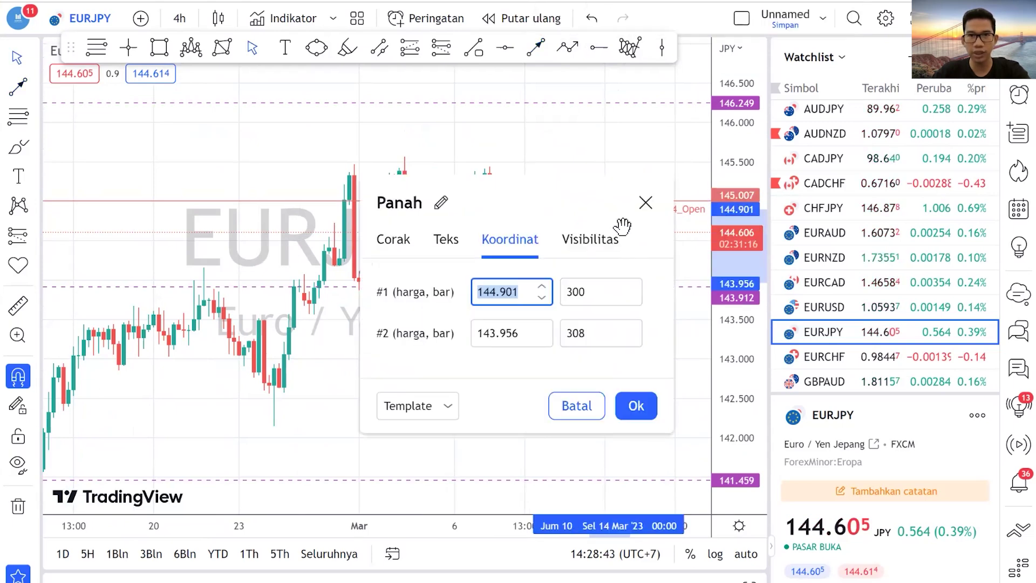
pyautogui.click(635, 211)
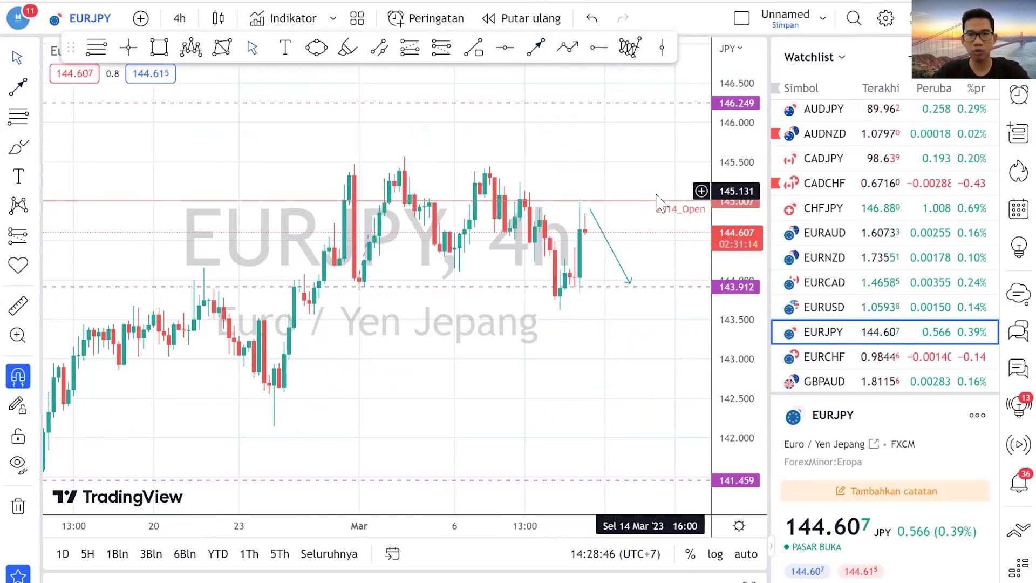
pyautogui.scroll(2, 628, 335)
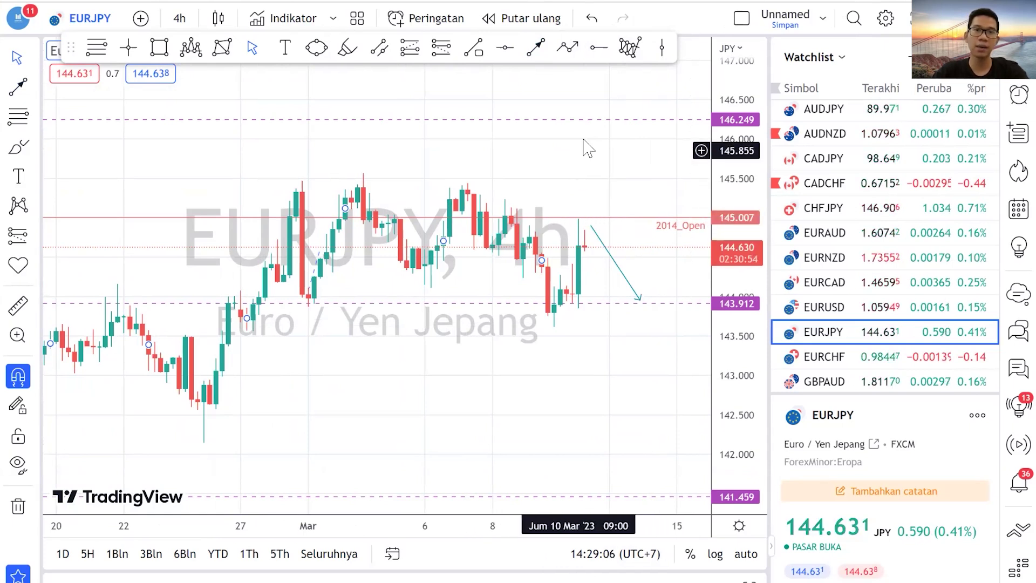
# - Draw a rising arrow beside the latest candle from about 145.110 to about 145.603
pyautogui.click(544, 51)
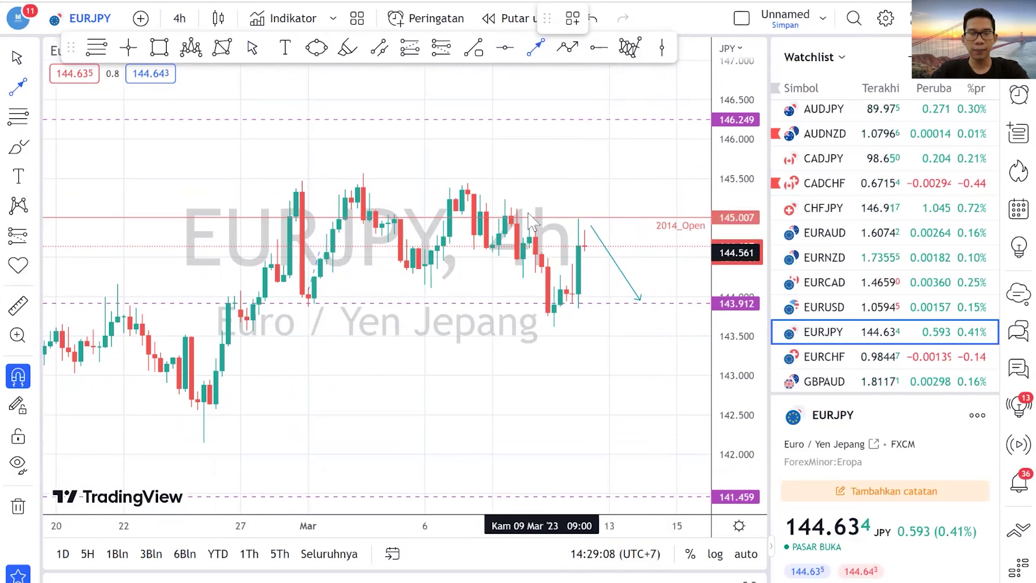
pyautogui.click(591, 209)
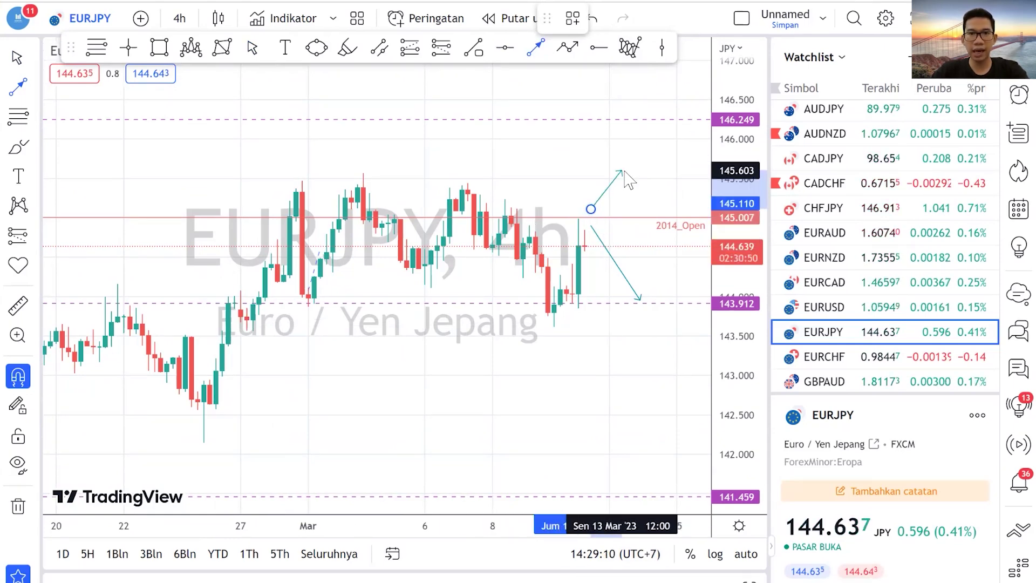
pyautogui.click(624, 170)
pyautogui.moveTo(636, 171); pyautogui.dragTo(661, 75)
pyautogui.moveTo(583, 303); pyautogui.dragTo(576, 315)
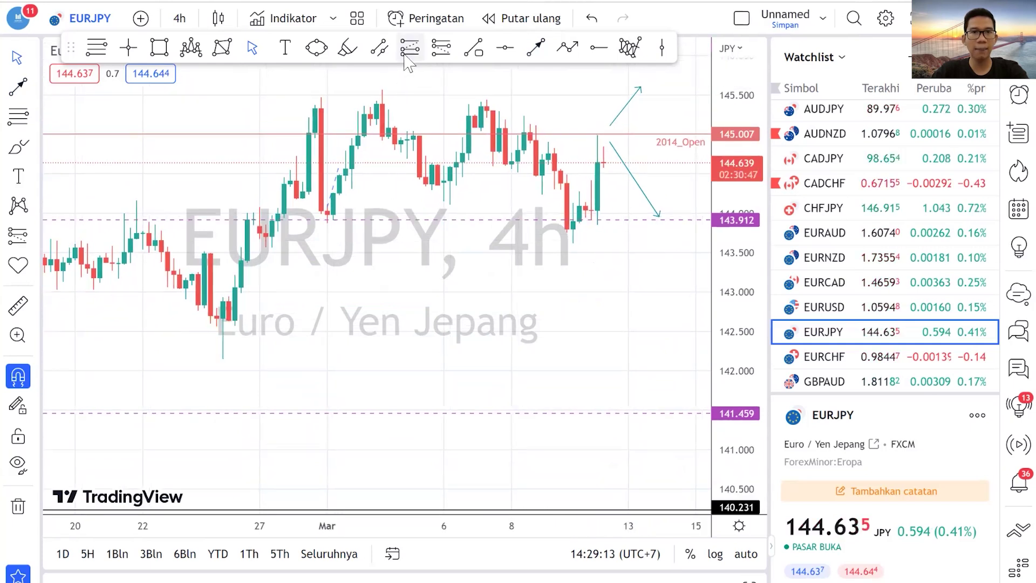
# - Trace a dashed path through the swing highs and lows since late February, ending with a projected drop to about 143.033
pyautogui.click(254, 225)
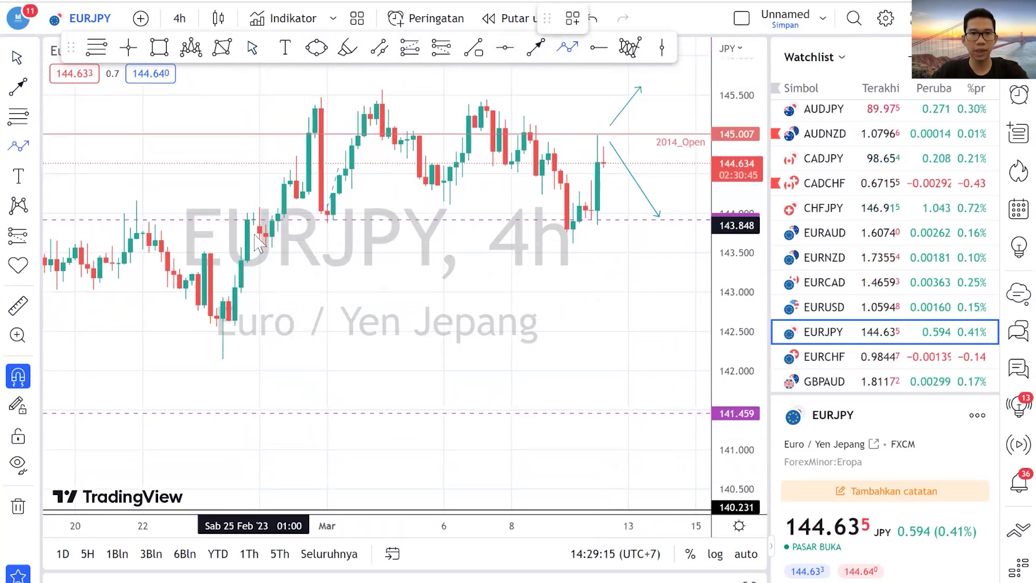
pyautogui.click(321, 98)
pyautogui.click(333, 221)
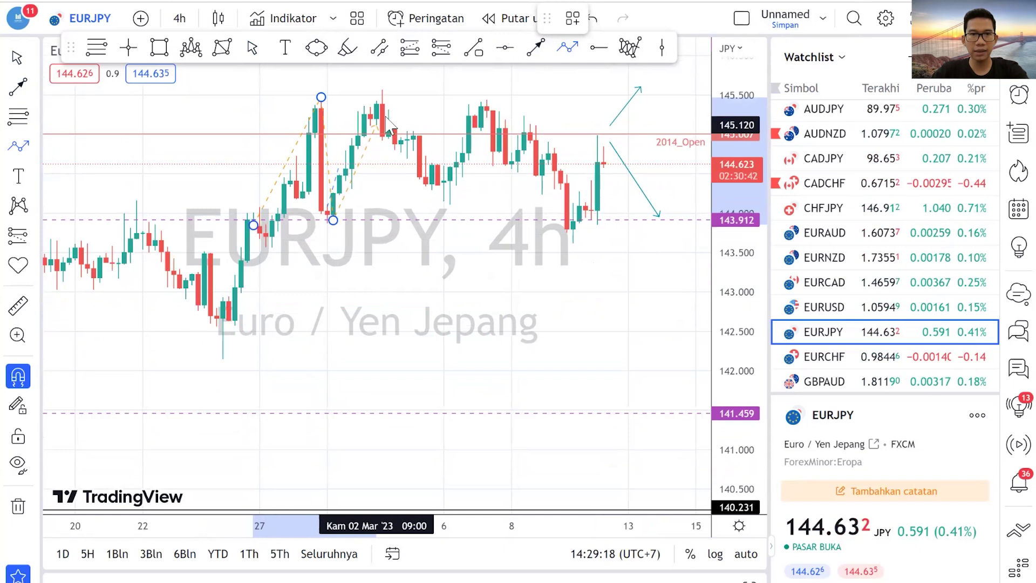
pyautogui.click(382, 90)
pyautogui.click(450, 204)
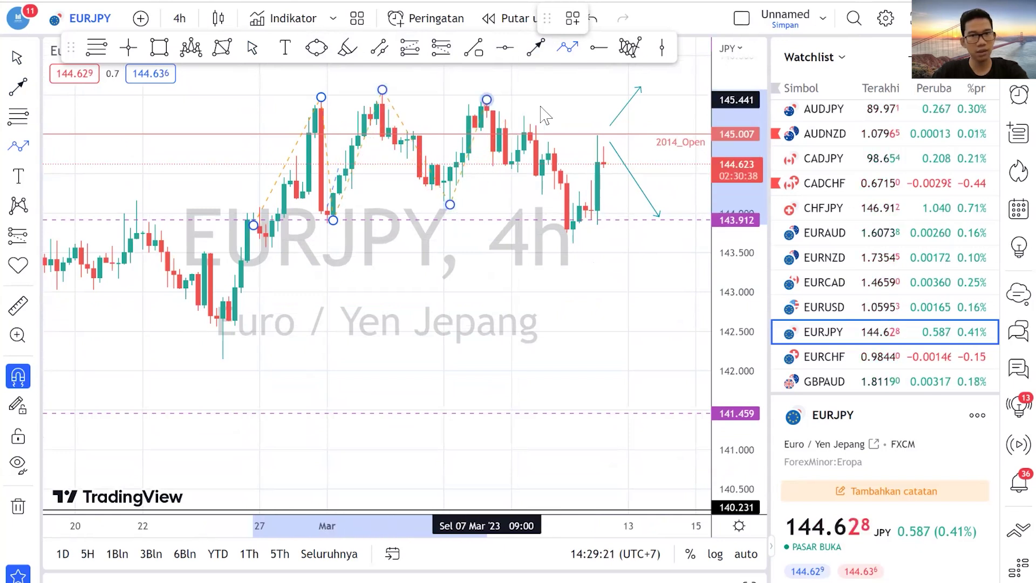
pyautogui.press('Escape')
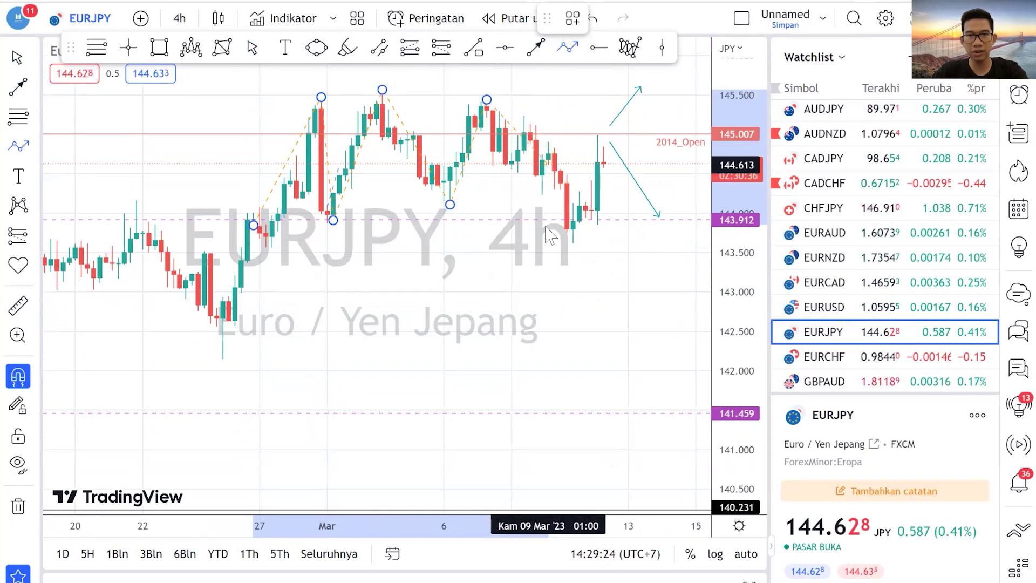
pyautogui.click(573, 243)
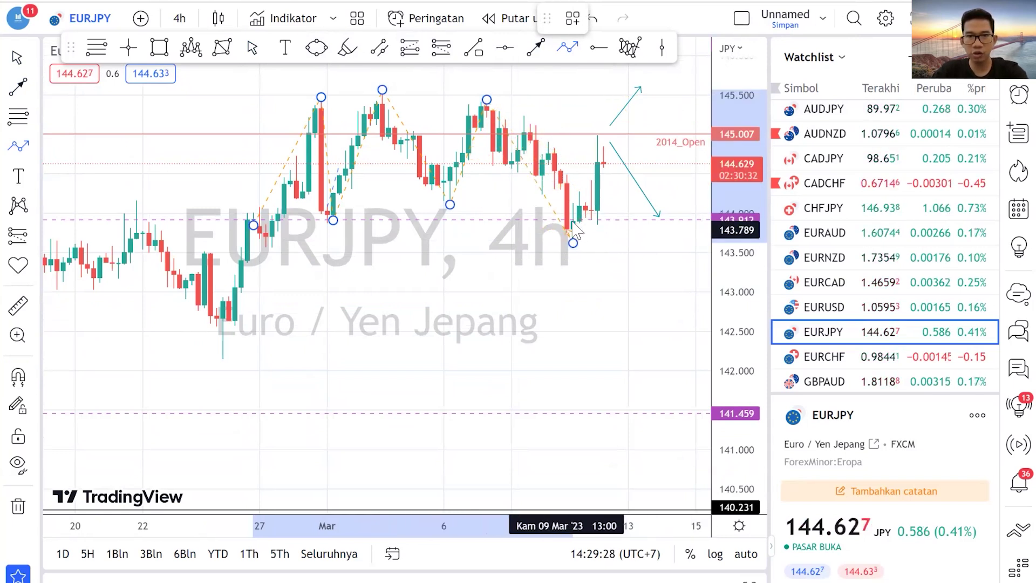
pyautogui.click(447, 205)
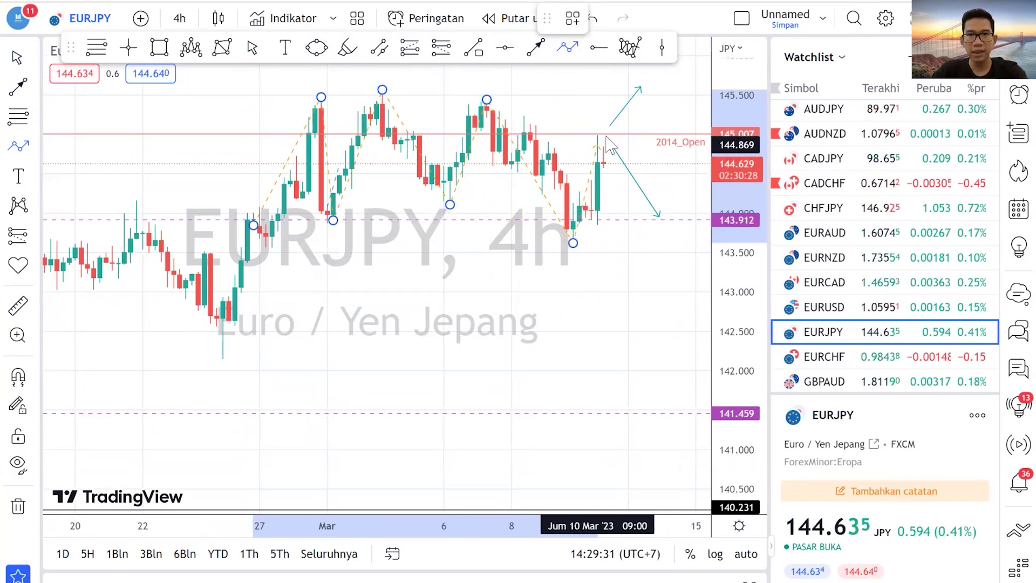
pyautogui.click(610, 141)
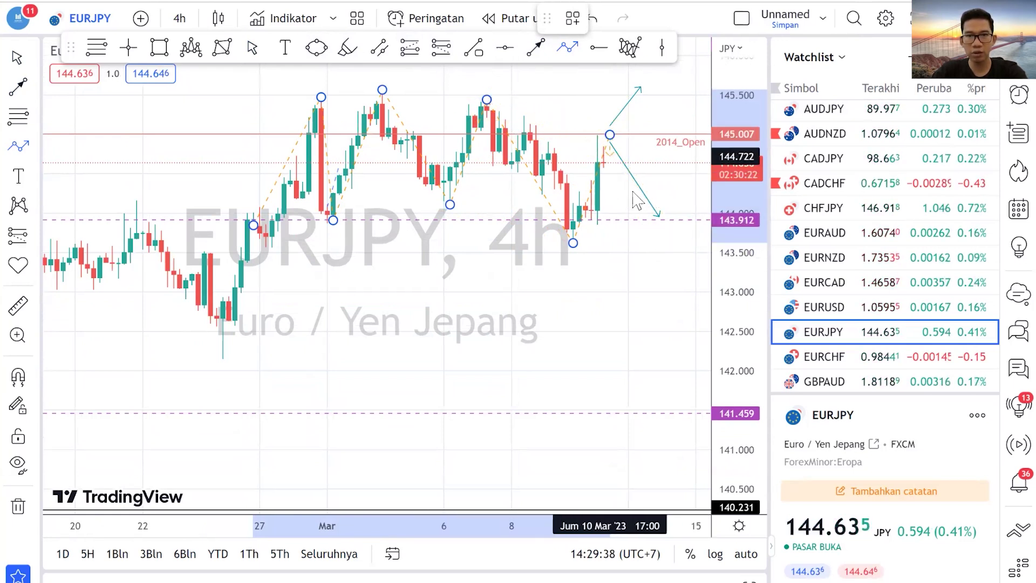
pyautogui.click(689, 290)
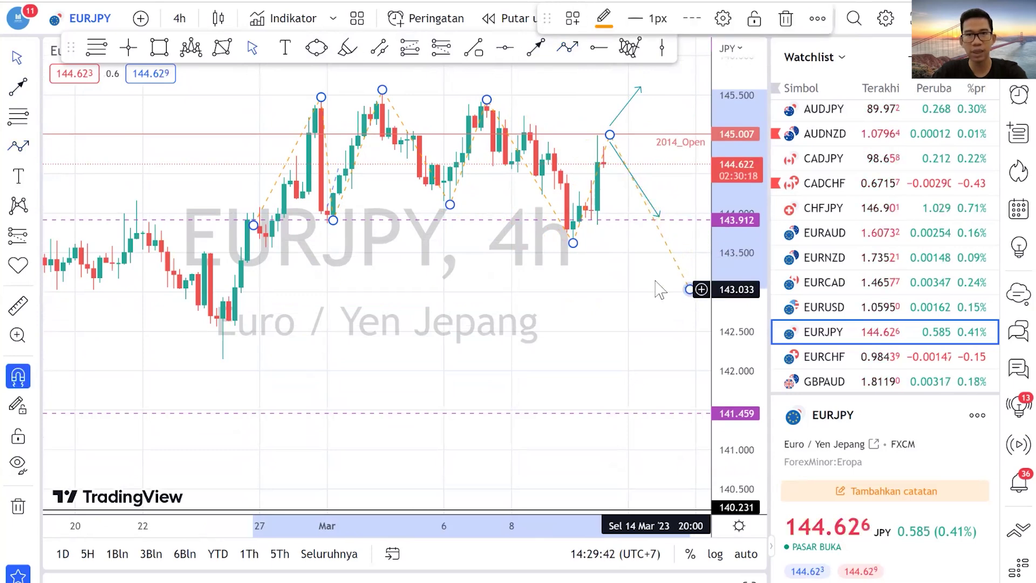
# - Shift the falling arrow away from the dashed path, and extend the rising arrow's tip to about 145.939
pyautogui.moveTo(612, 280); pyautogui.dragTo(578, 293)
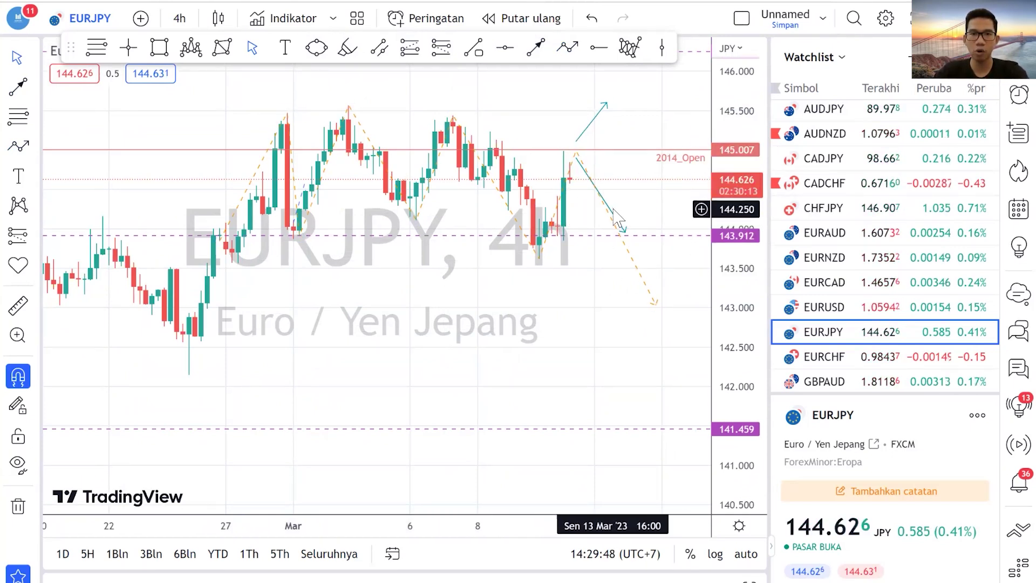
pyautogui.moveTo(617, 221); pyautogui.dragTo(629, 217)
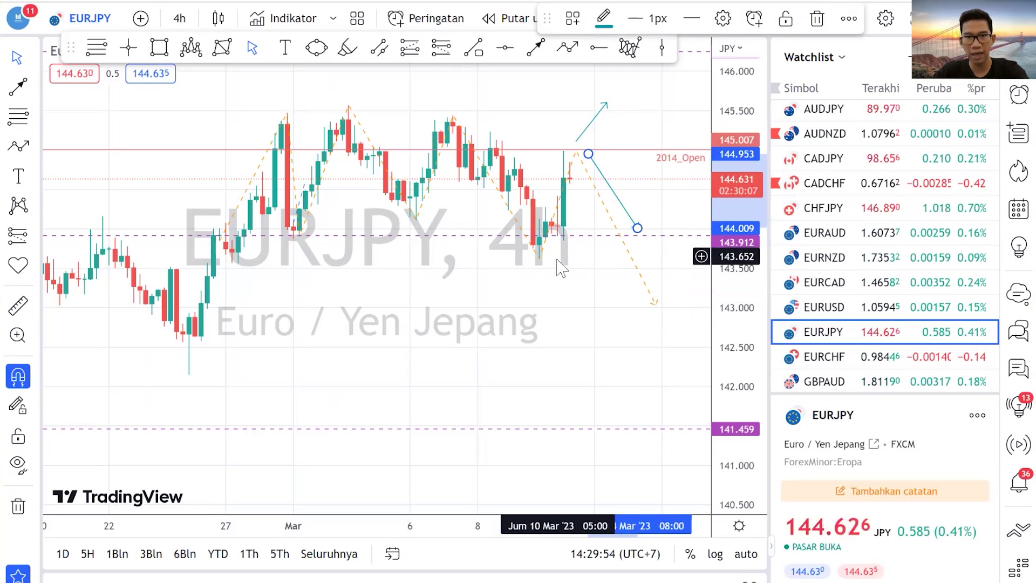
pyautogui.moveTo(599, 127)
pyautogui.mouseDown()
pyautogui.moveTo(621, 137)
pyautogui.moveTo(638, 114)
pyautogui.mouseUp()
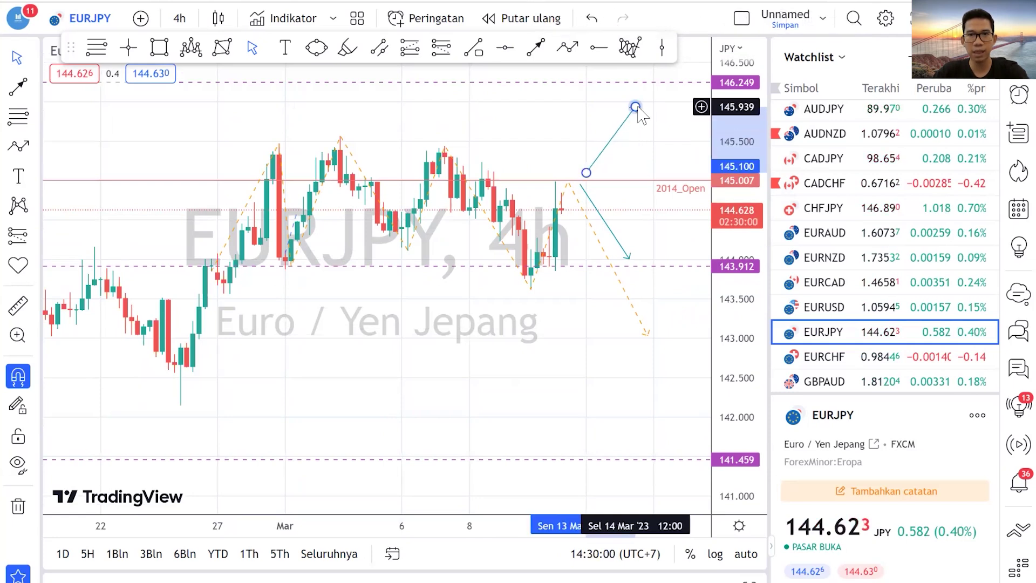
# - Lower the dashed horizontal level above the swing highs to 146.023
pyautogui.click(577, 108)
pyautogui.moveTo(585, 93); pyautogui.dragTo(580, 108)
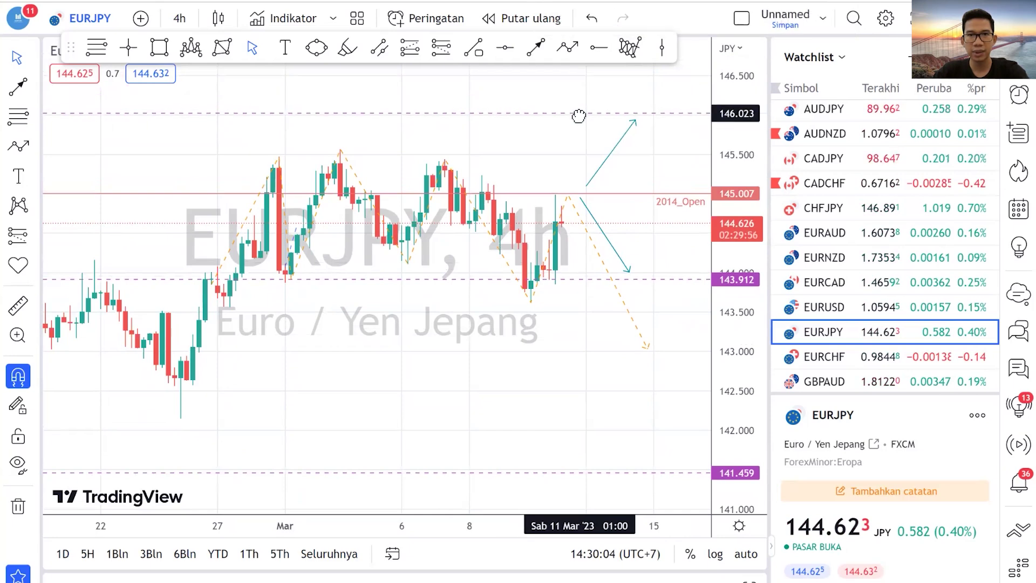
pyautogui.moveTo(654, 168); pyautogui.dragTo(669, 97)
pyautogui.moveTo(645, 142); pyautogui.dragTo(632, 193)
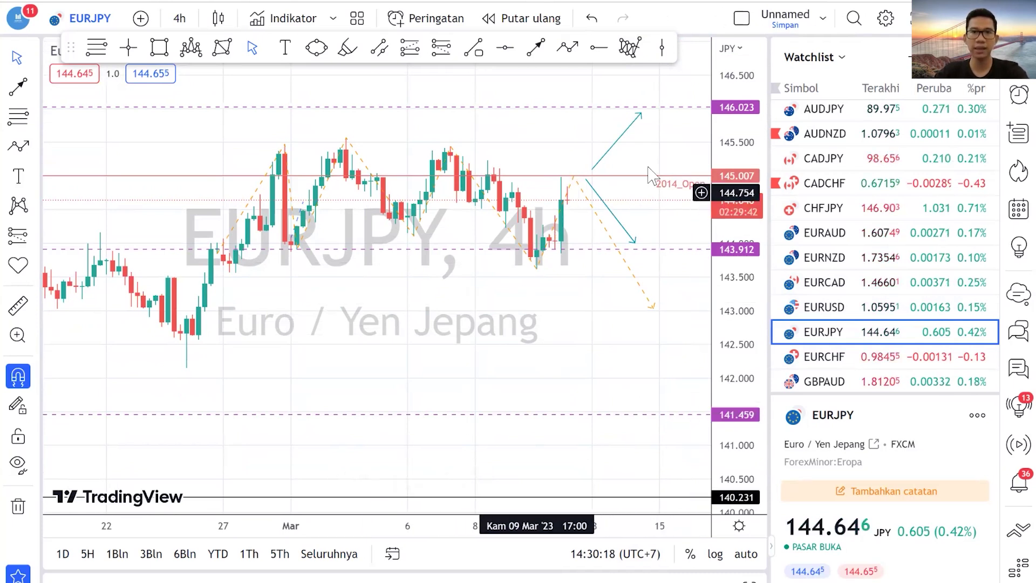
# - Nudge the falling arrow to run from about 144.941 to 143.997, with its start below that of the rising arrow
pyautogui.moveTo(613, 215); pyautogui.dragTo(619, 217)
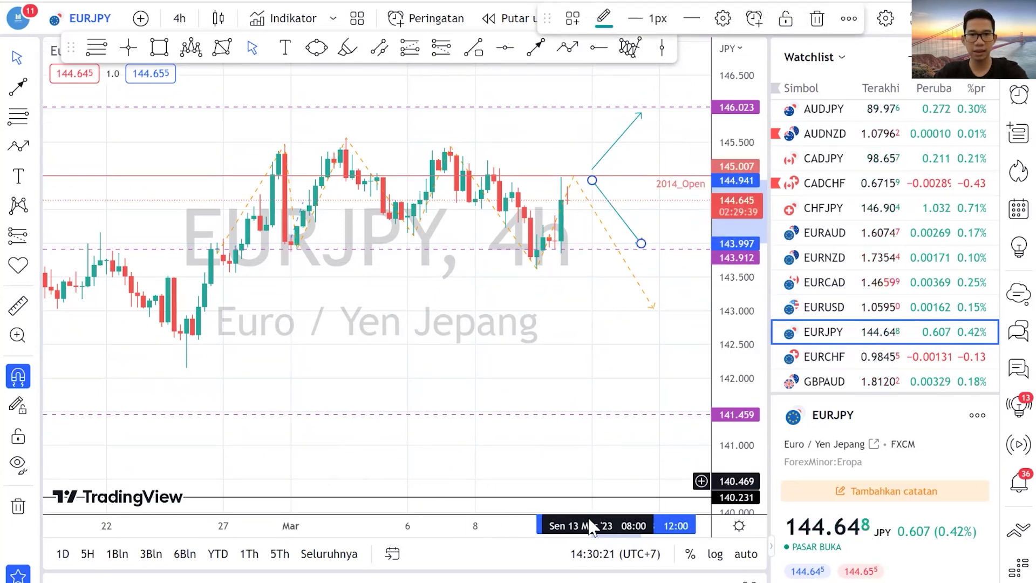
pyautogui.scroll(1, 539, 432)
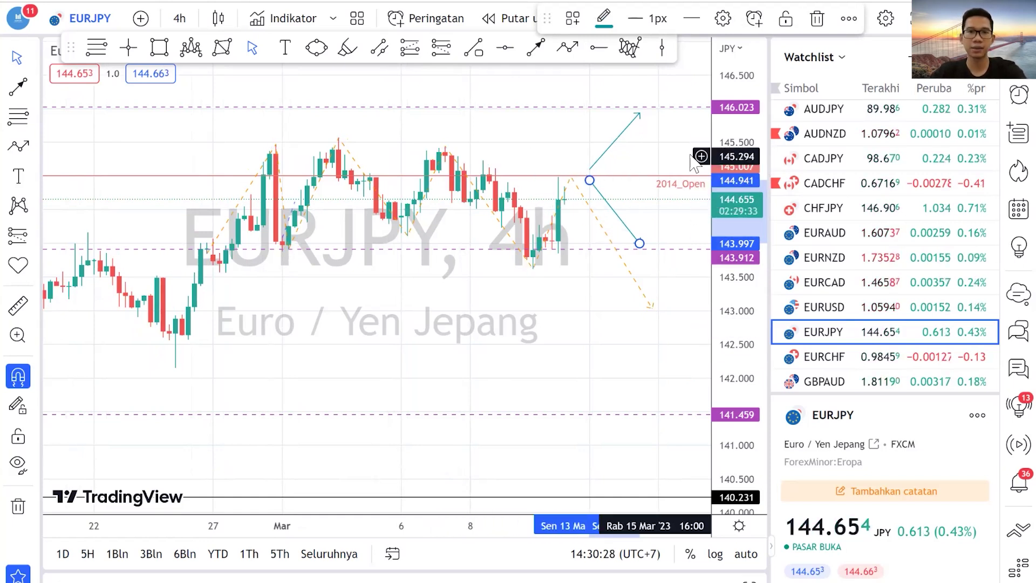
pyautogui.click(649, 169)
pyautogui.moveTo(648, 169); pyautogui.dragTo(647, 179)
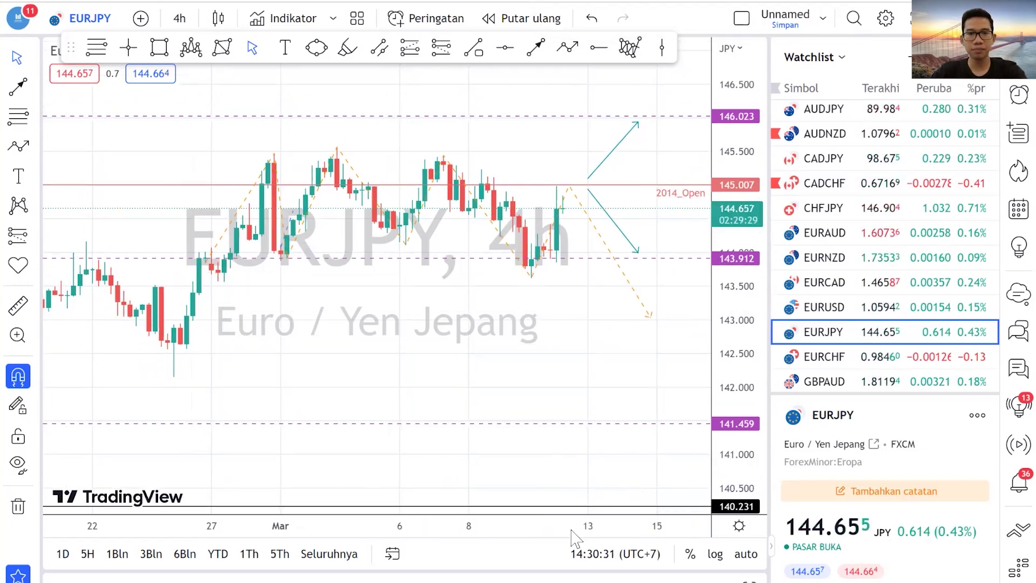
pyautogui.scroll(3, 885, 216)
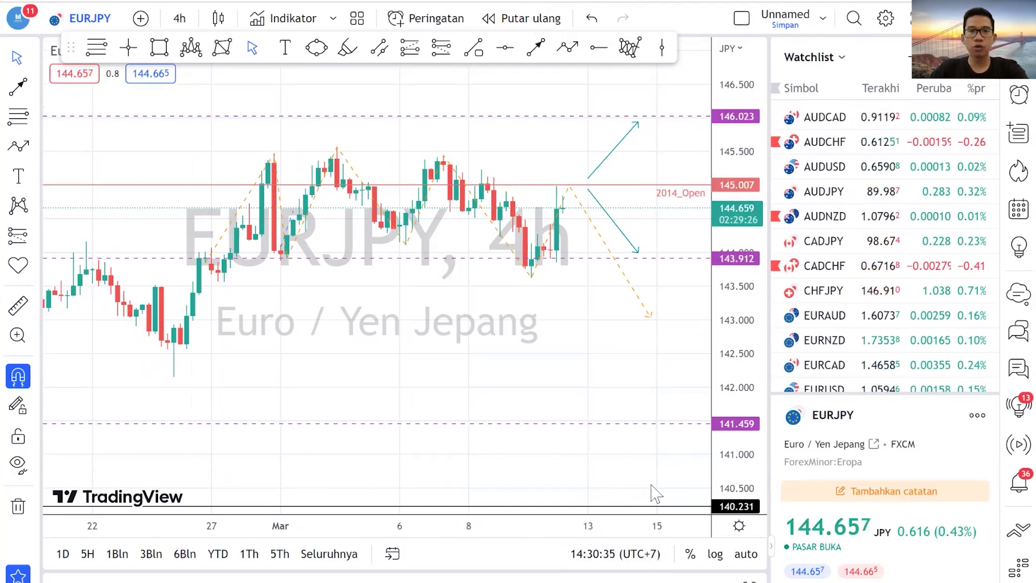
pyautogui.moveTo(577, 278); pyautogui.dragTo(584, 254)
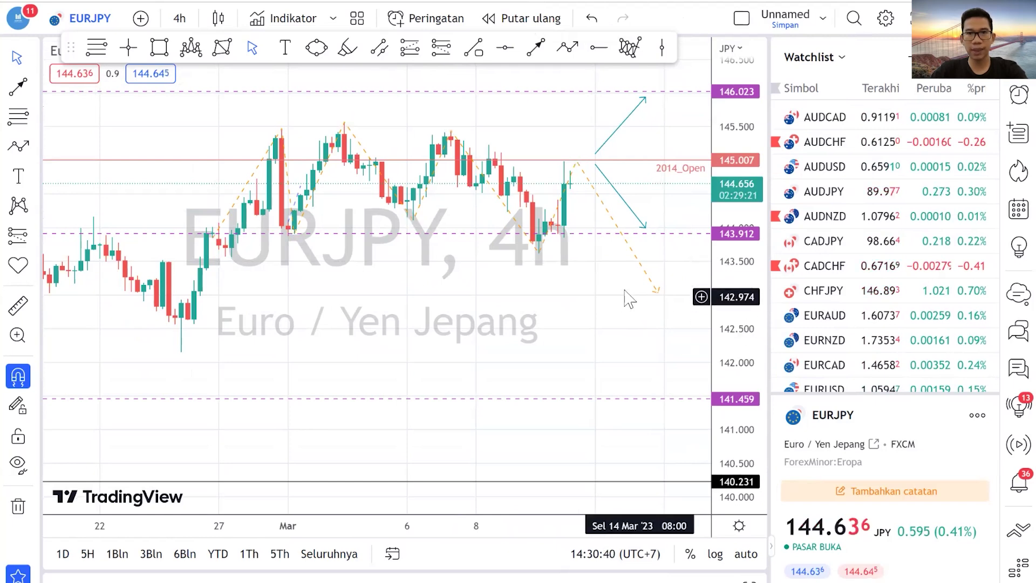
pyautogui.moveTo(582, 296); pyautogui.dragTo(567, 315)
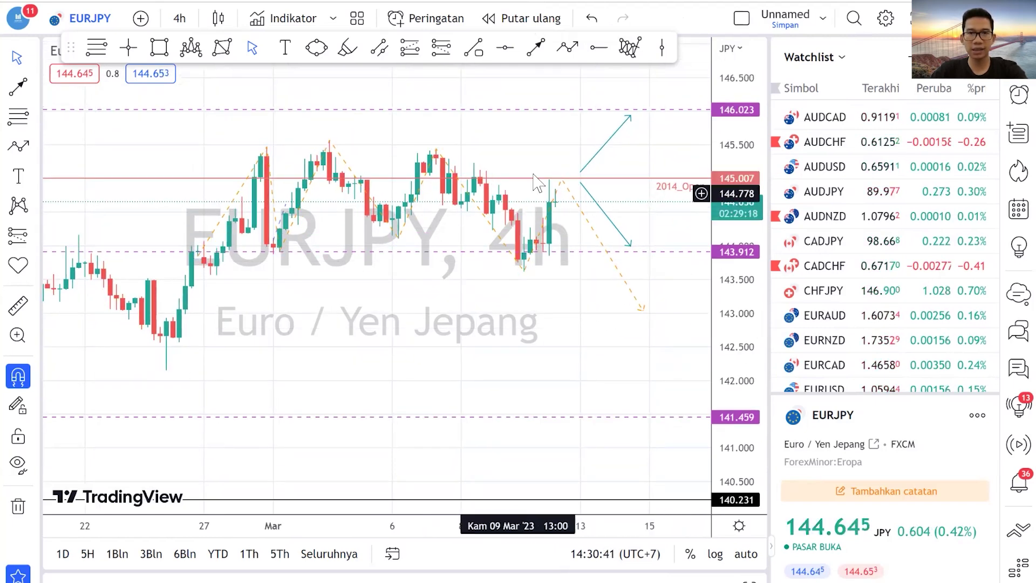
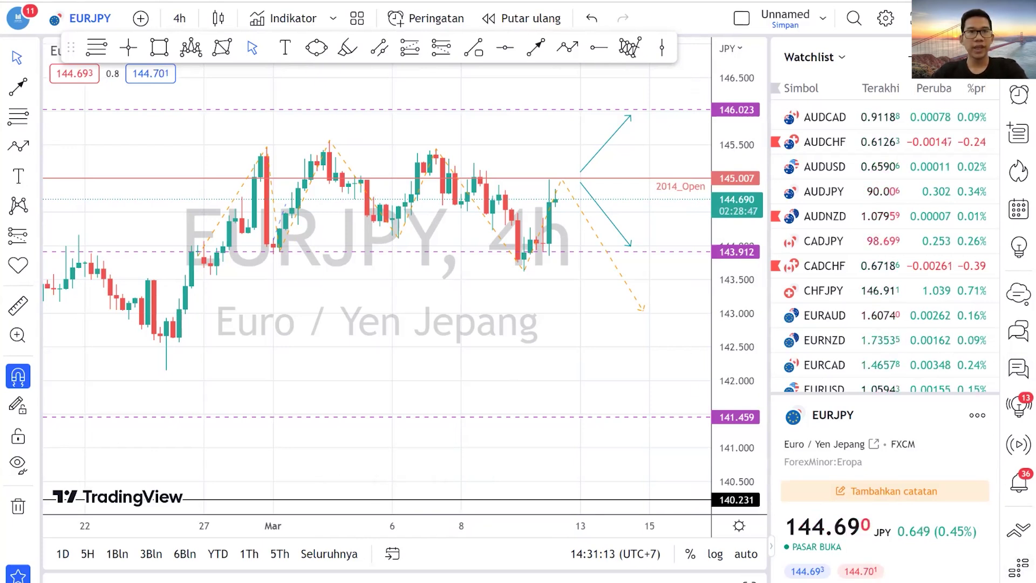
# - Check the US Non Farm Payrolls history on Trading Economics, and return to TradingView to examine EURJPY's wider 4-hour price action
pyautogui.hotkey('alt', 'Tab')
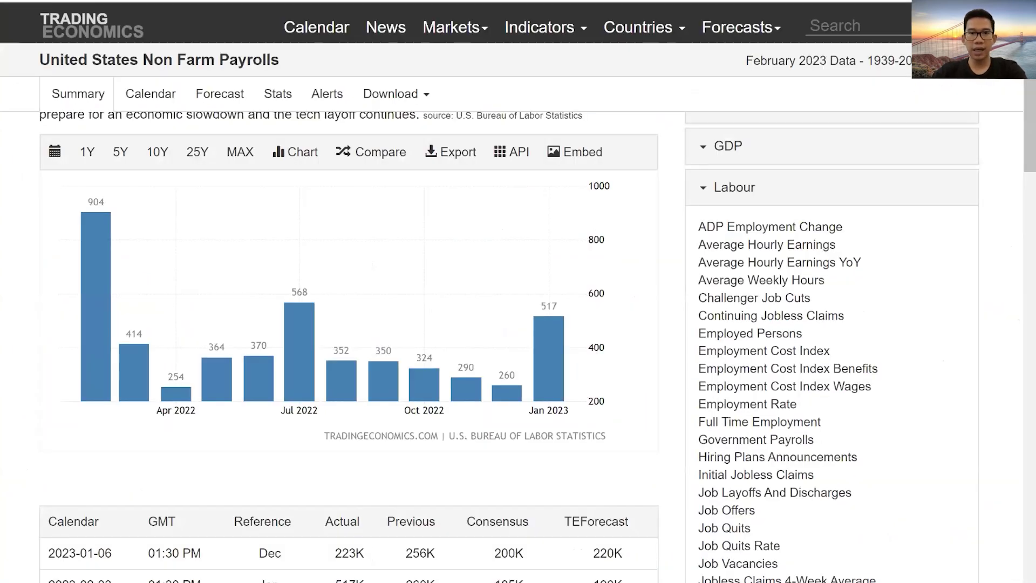
pyautogui.hotkey('alt', 'Tab')
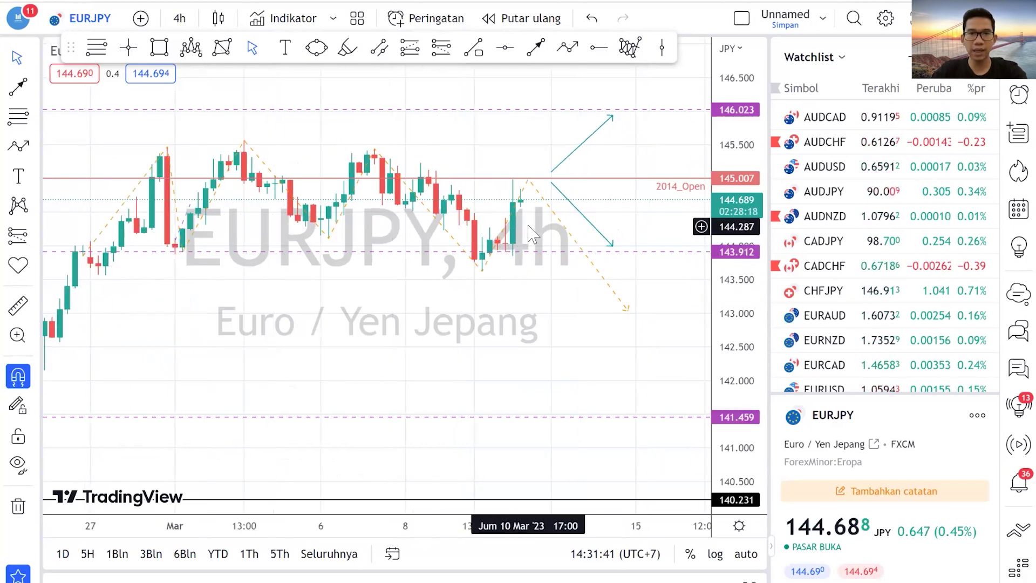
pyautogui.scroll(2, 526, 232)
pyautogui.moveTo(531, 210); pyautogui.dragTo(534, 248)
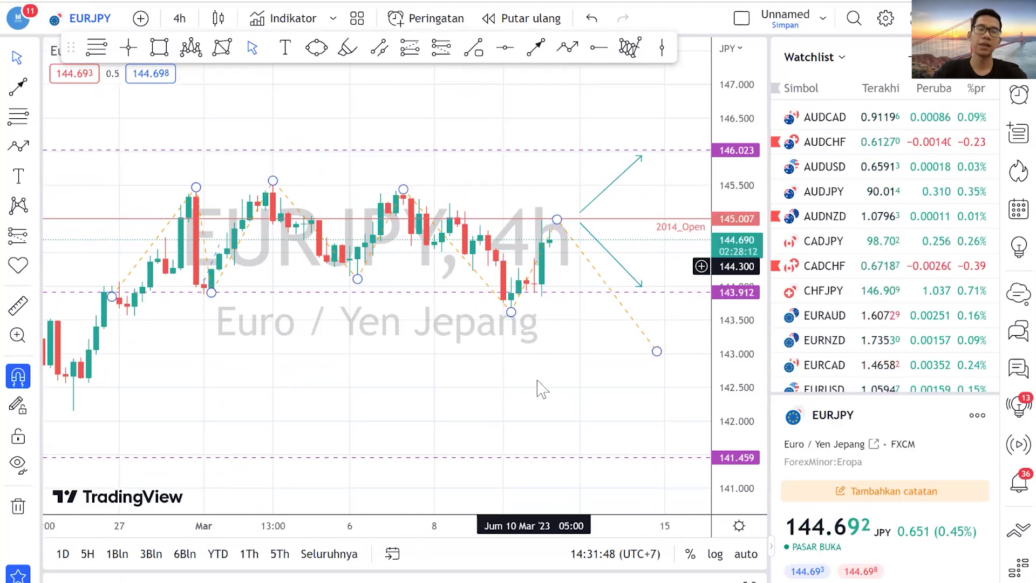
pyautogui.moveTo(397, 533); pyautogui.dragTo(335, 533)
pyautogui.moveTo(598, 419); pyautogui.dragTo(576, 370)
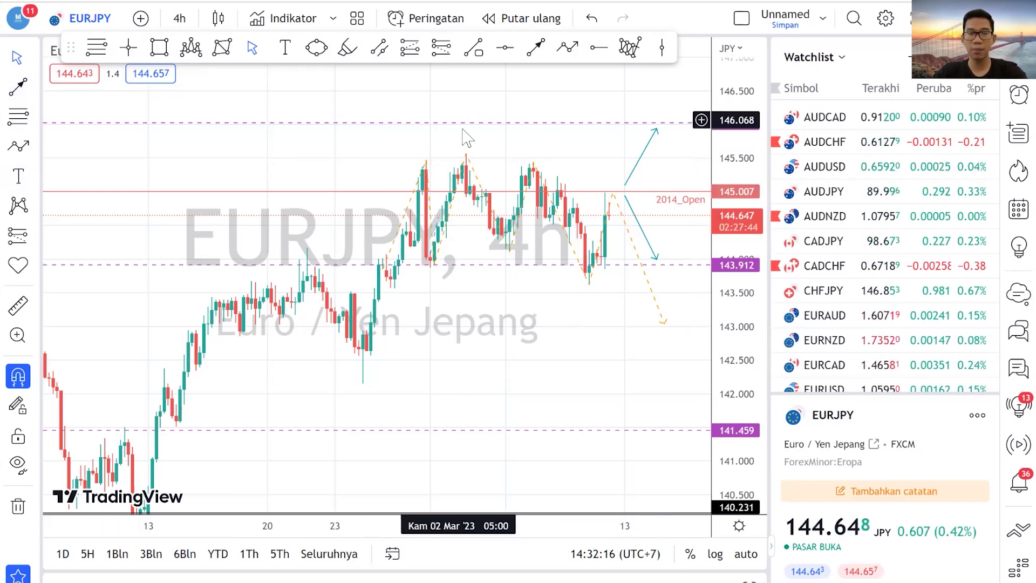
# - Open the USDJPY chart from the watchlist and set its timeframe to 1 day
pyautogui.moveTo(603, 516); pyautogui.dragTo(641, 518)
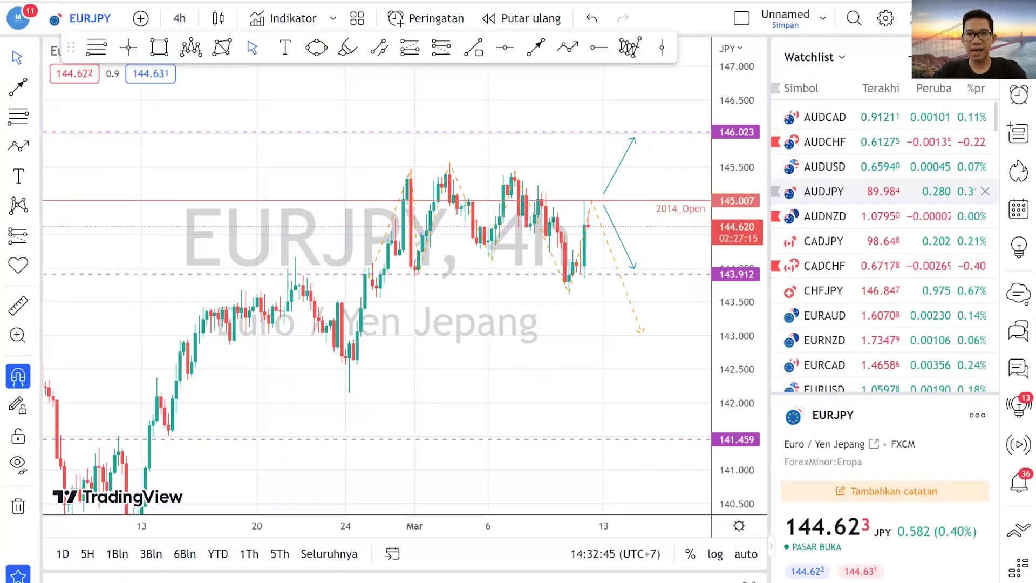
pyautogui.scroll(-5, 885, 340)
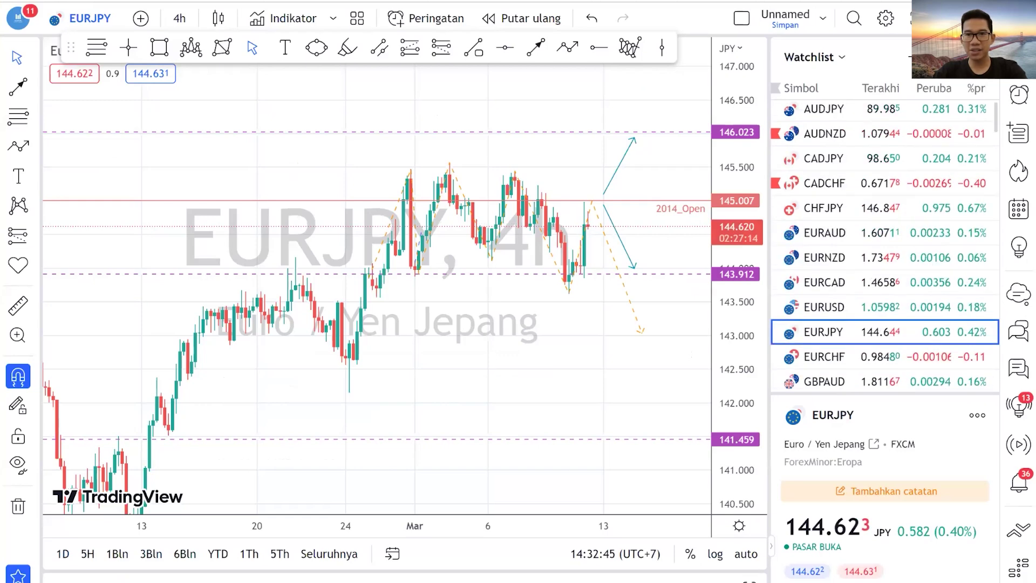
pyautogui.scroll(-3, 884, 345)
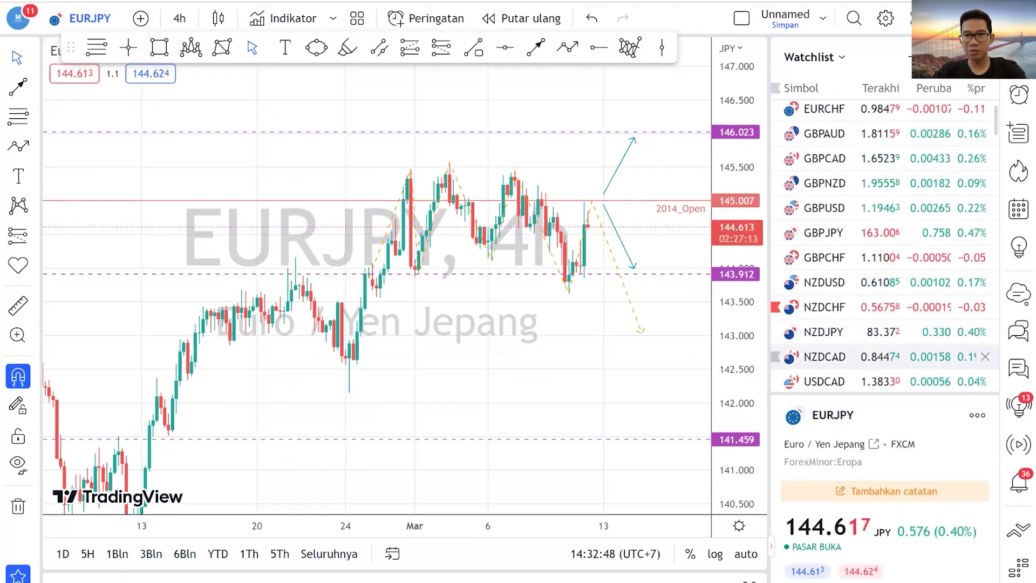
pyautogui.click(885, 348)
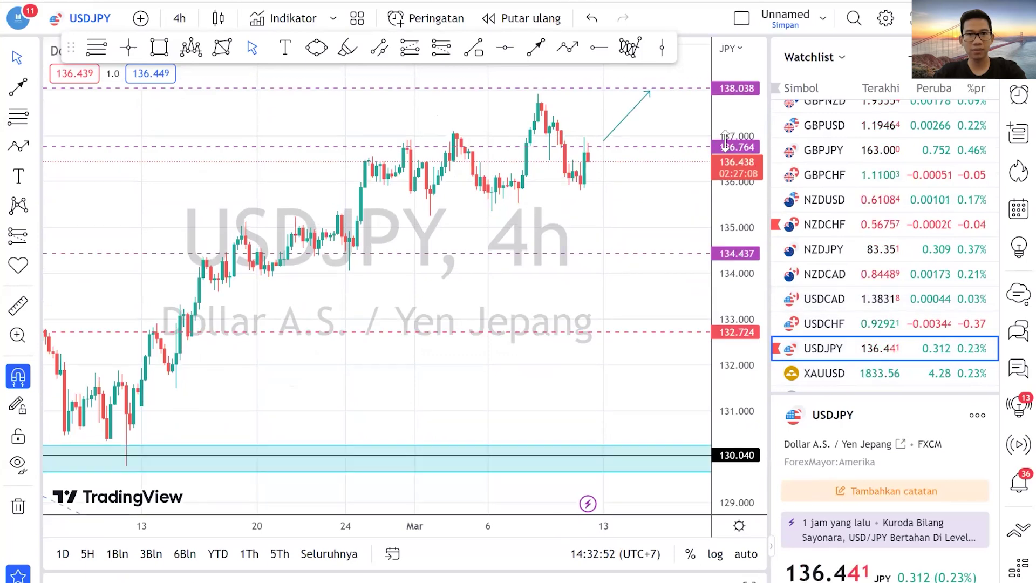
pyautogui.click(180, 18)
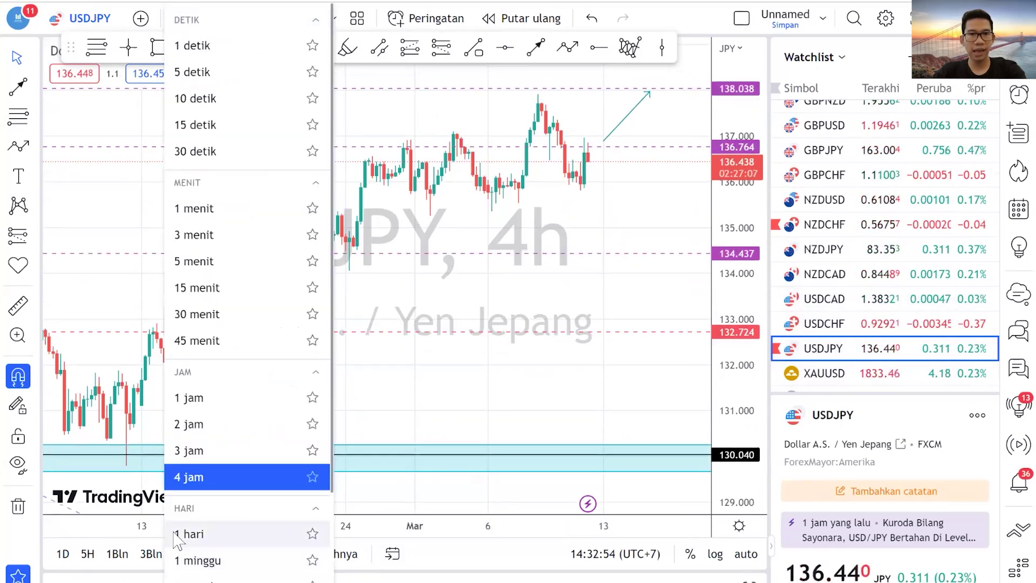
pyautogui.click(194, 530)
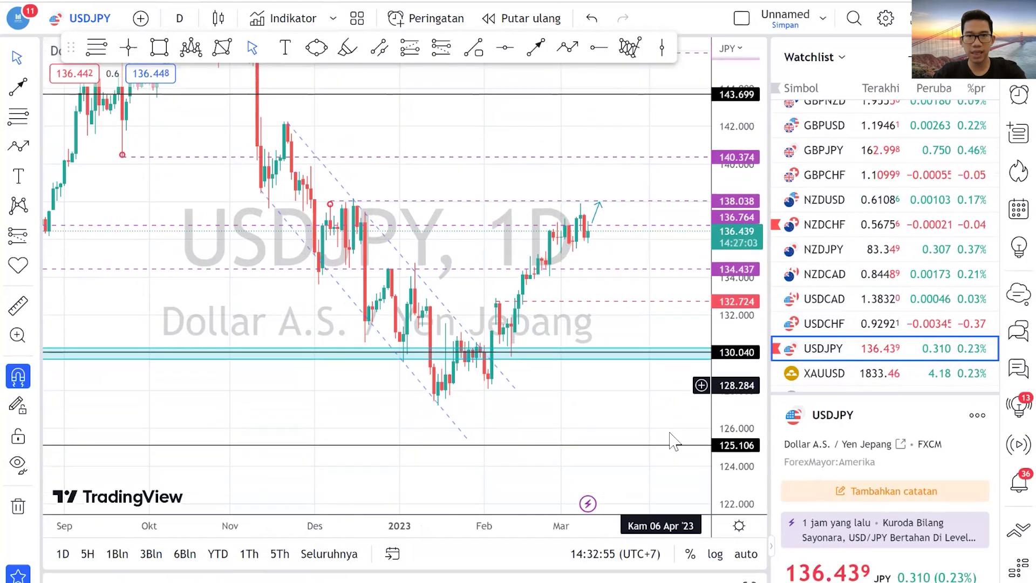
# - Delete the dashed 136.764 level and lower the rising arrow to run from about 136.628 to 137.706
pyautogui.scroll(3, 647, 520)
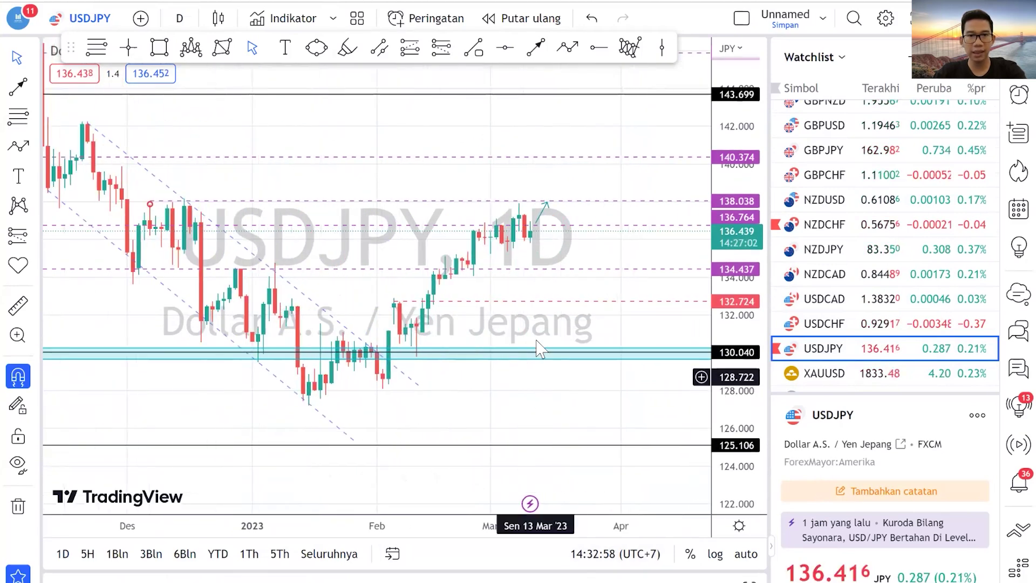
pyautogui.moveTo(529, 327); pyautogui.dragTo(634, 349)
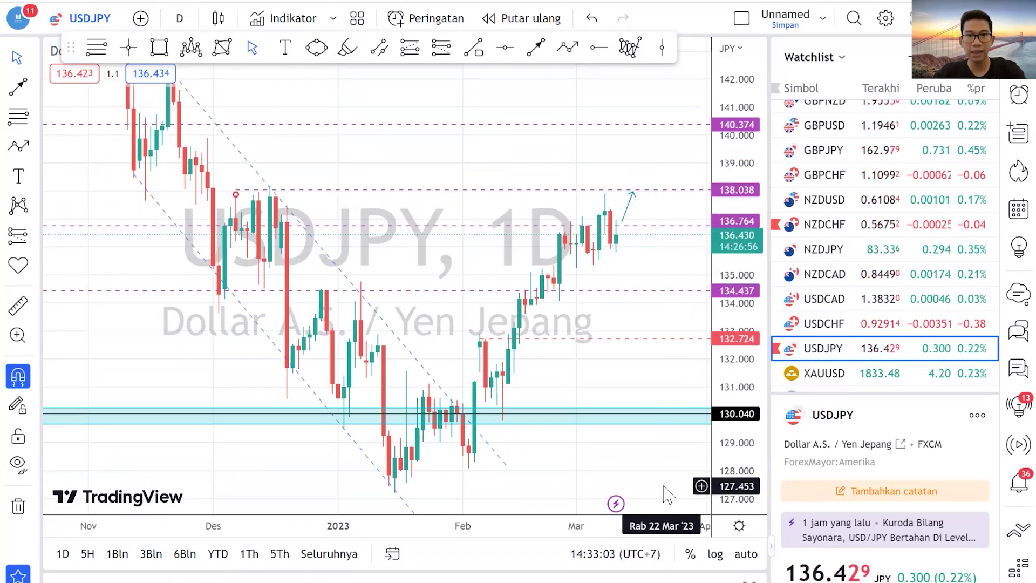
pyautogui.scroll(3, 668, 493)
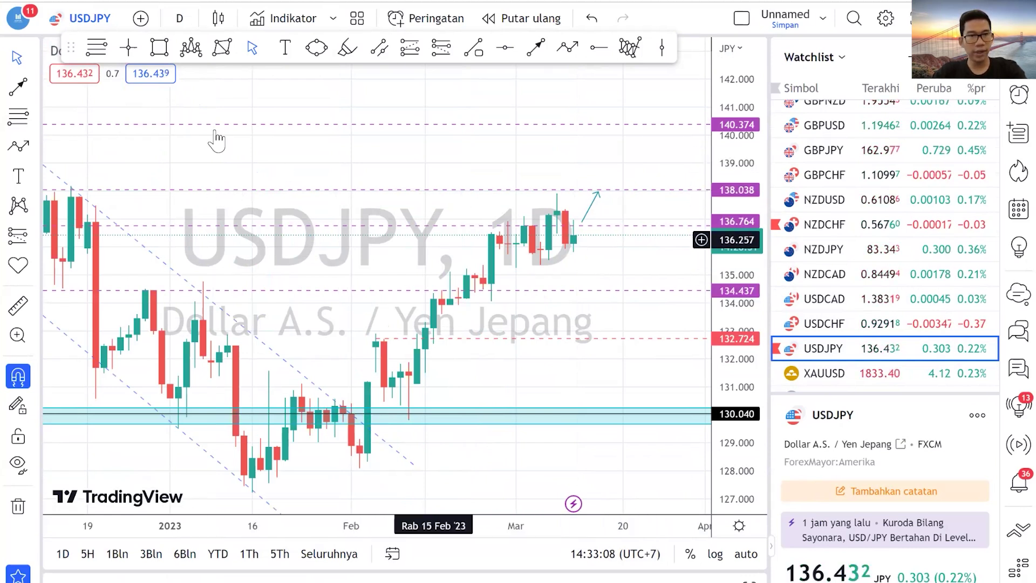
pyautogui.click(235, 229)
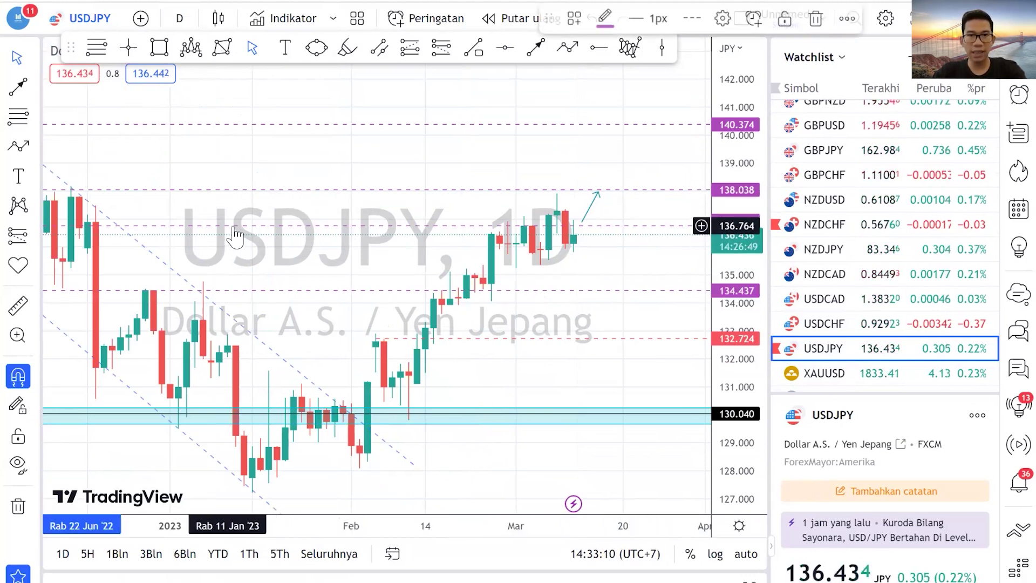
pyautogui.press('Escape')
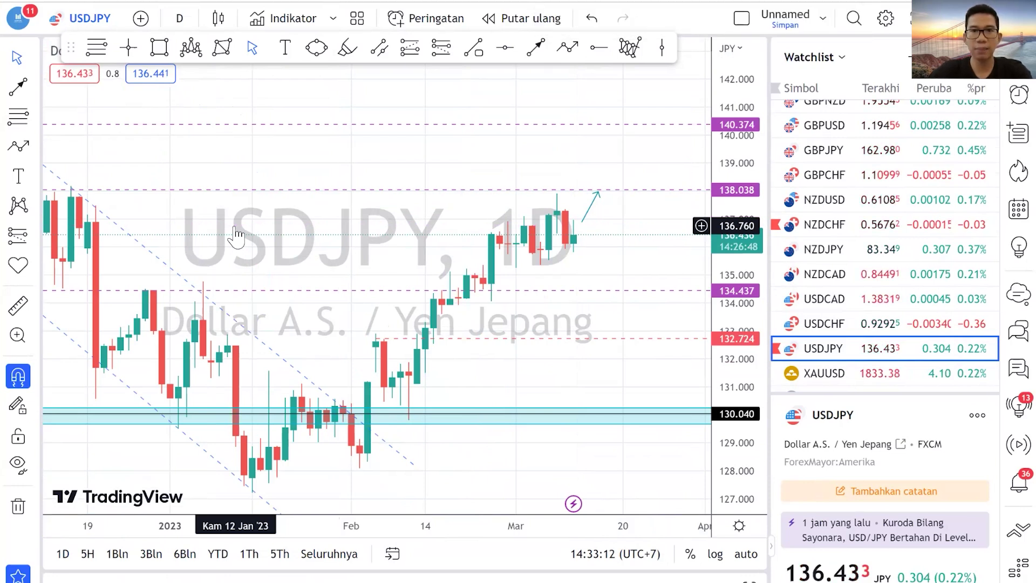
pyautogui.moveTo(593, 221); pyautogui.dragTo(590, 219)
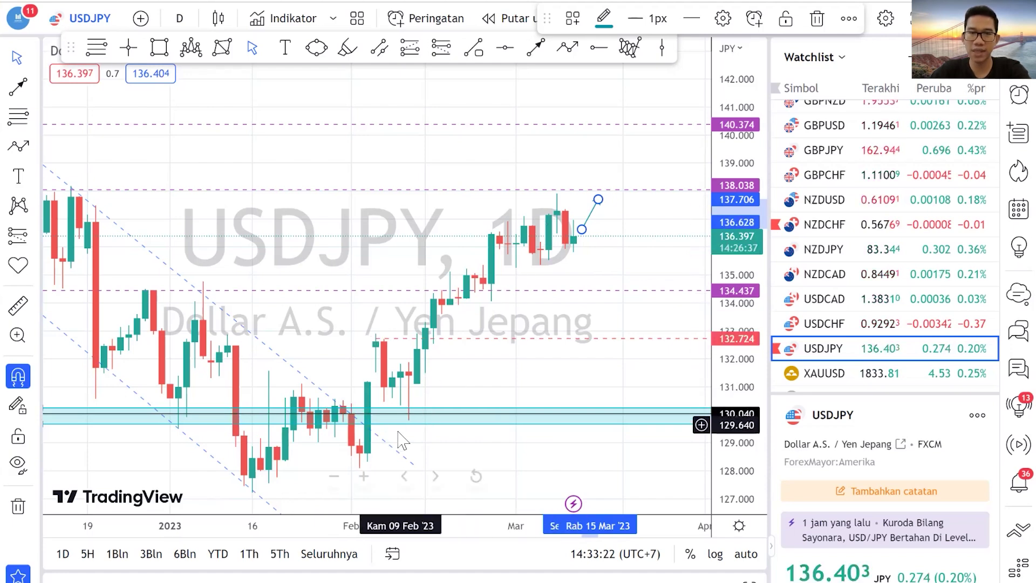
pyautogui.moveTo(615, 258)
pyautogui.mouseDown()
pyautogui.moveTo(628, 244)
pyautogui.moveTo(628, 286)
pyautogui.mouseUp()
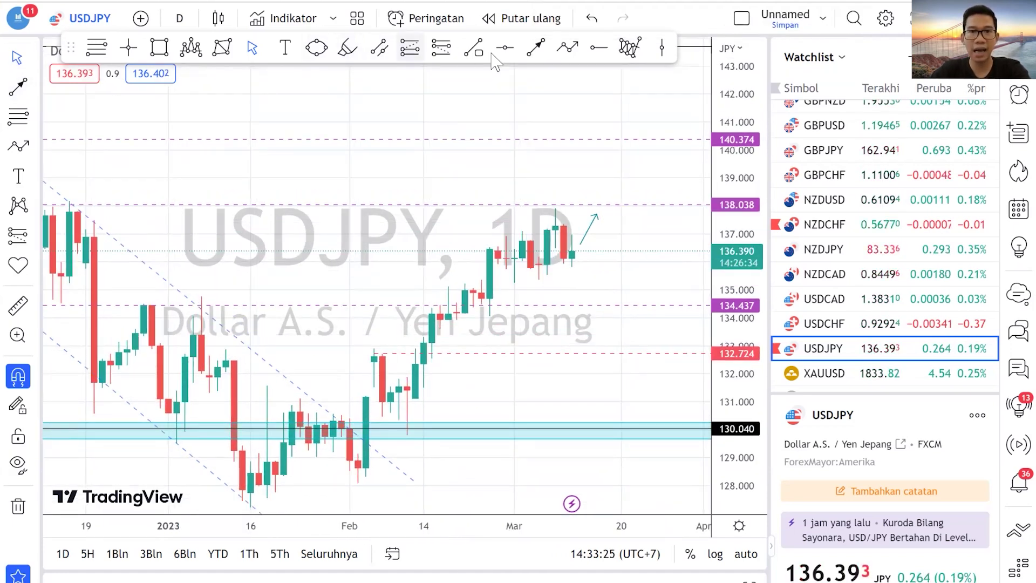
# - Add horizontal rays at 136.473 and 137.911 from the 8 March candle, deleting the dashed 138.038 level
pyautogui.click(599, 47)
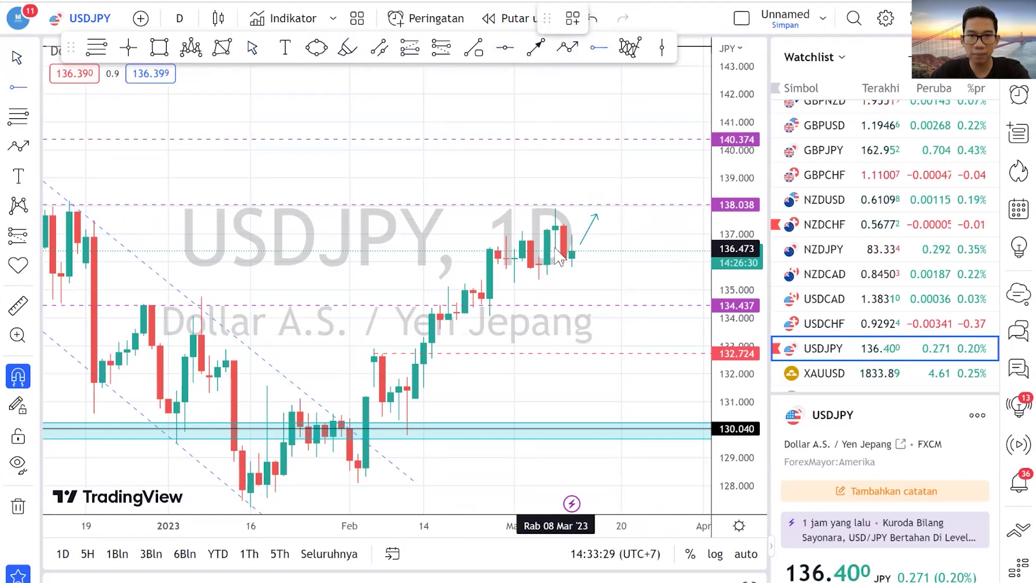
pyautogui.click(556, 249)
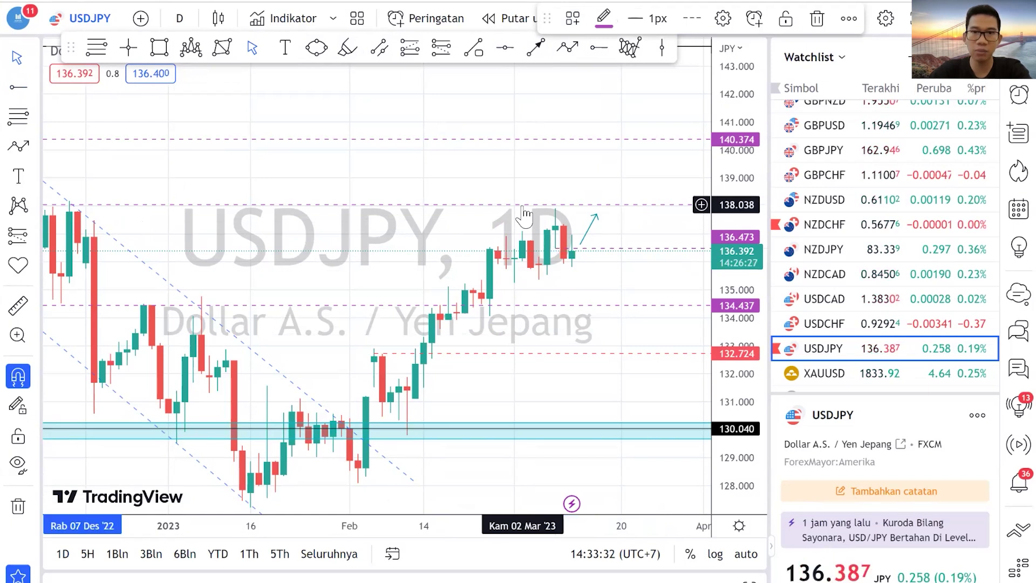
pyautogui.click(524, 216)
pyautogui.click(599, 47)
pyautogui.click(556, 209)
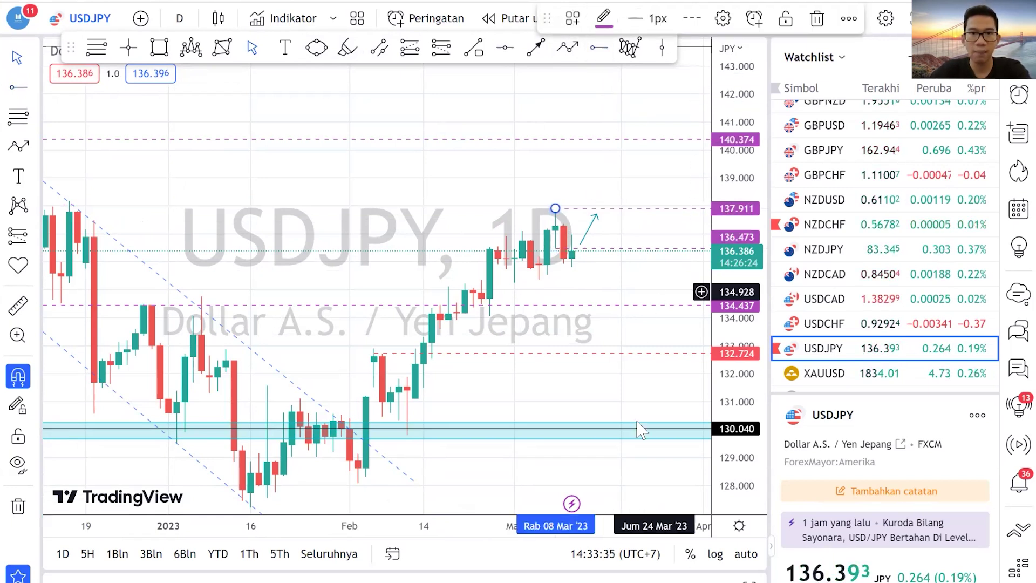
pyautogui.scroll(2, 569, 337)
pyautogui.click(585, 287)
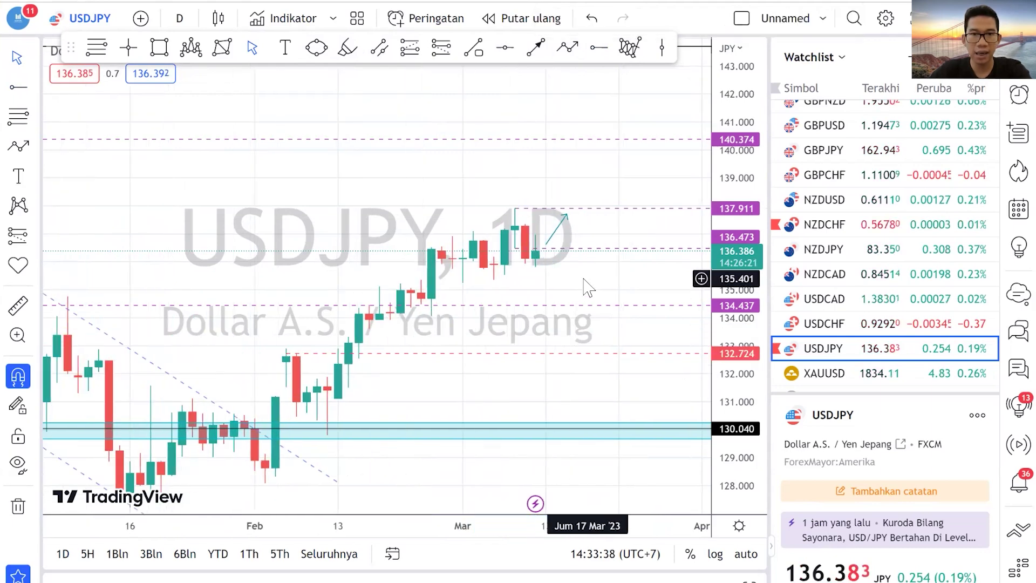
# - Place a recently used circle icon at the start of each horizontal ray, at 136.473 and 137.911 on the 8 March candle
pyautogui.hscroll(-2, 577, 243)
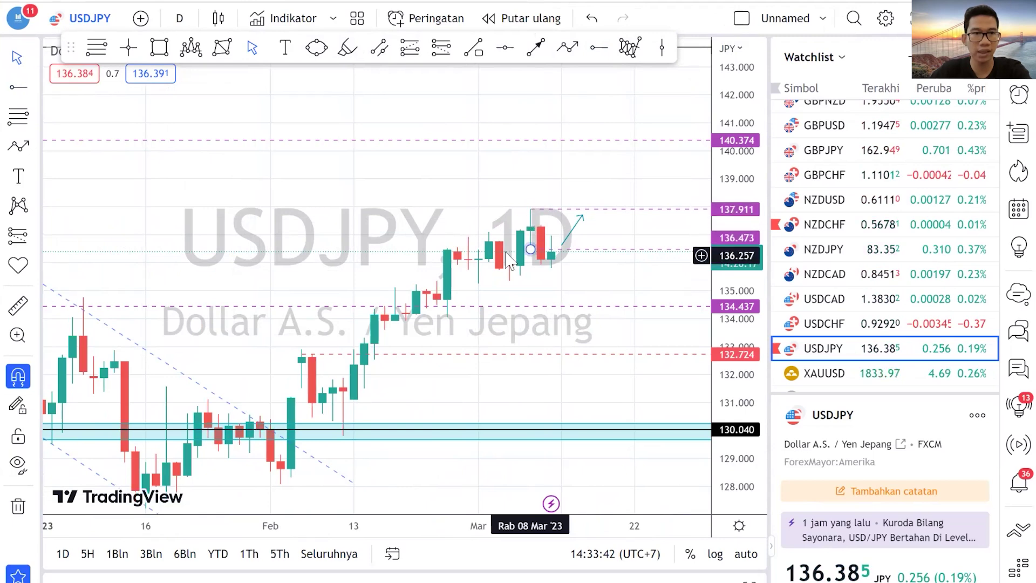
pyautogui.click(36, 266)
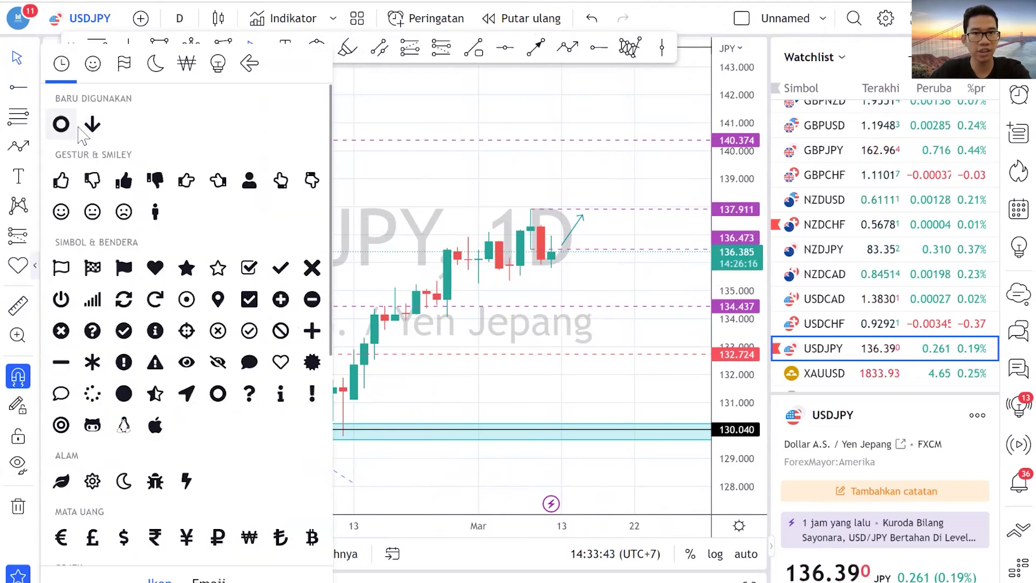
pyautogui.click(61, 124)
pyautogui.click(531, 249)
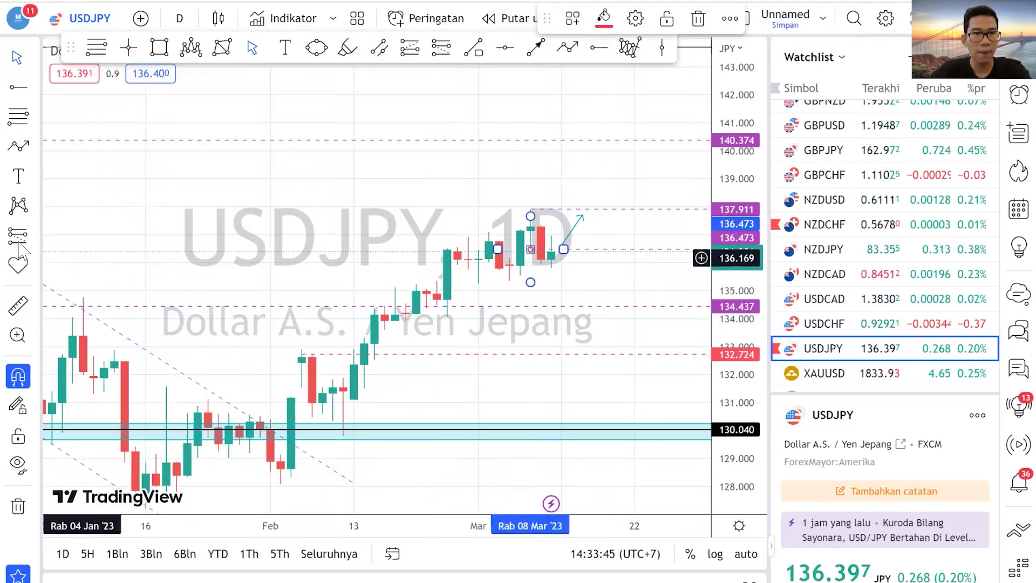
pyautogui.click(36, 266)
pyautogui.click(451, 197)
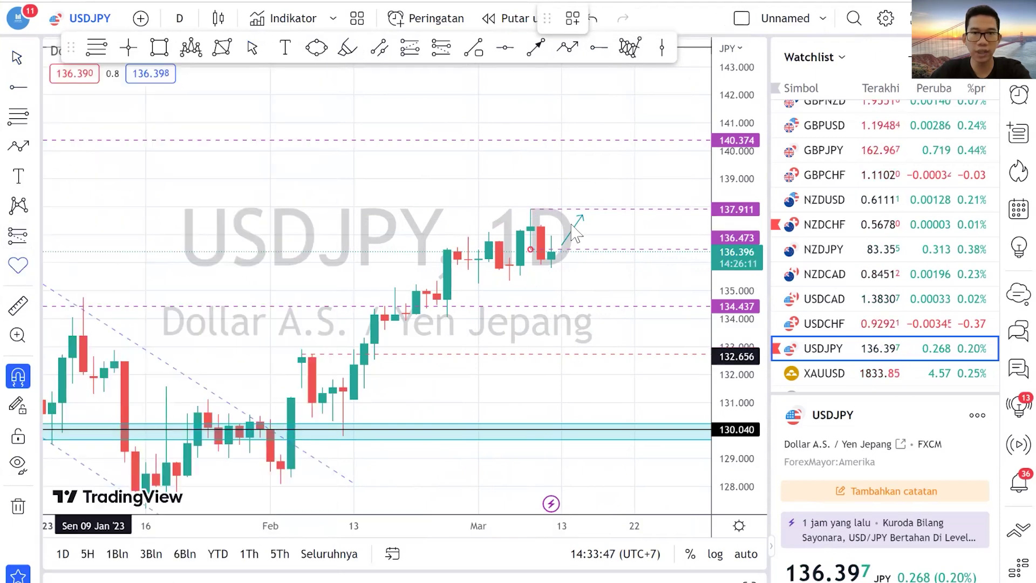
pyautogui.click(530, 212)
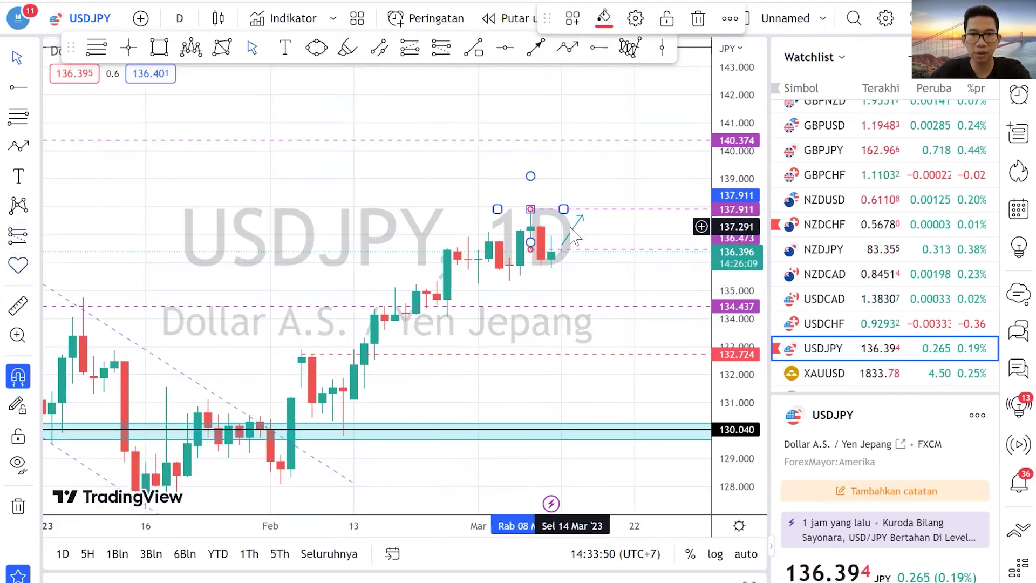
pyautogui.click(573, 236)
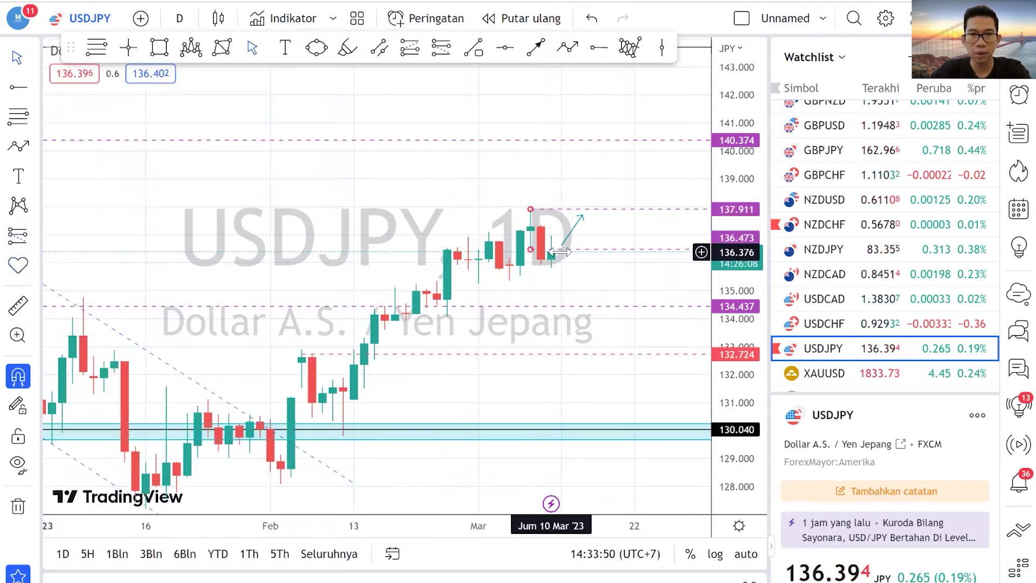
# - Draw a falling arrow from about 136.376 to 135.223, and replace the 134.437 level with a ray at 135.117 from the 17 February high
pyautogui.click(535, 47)
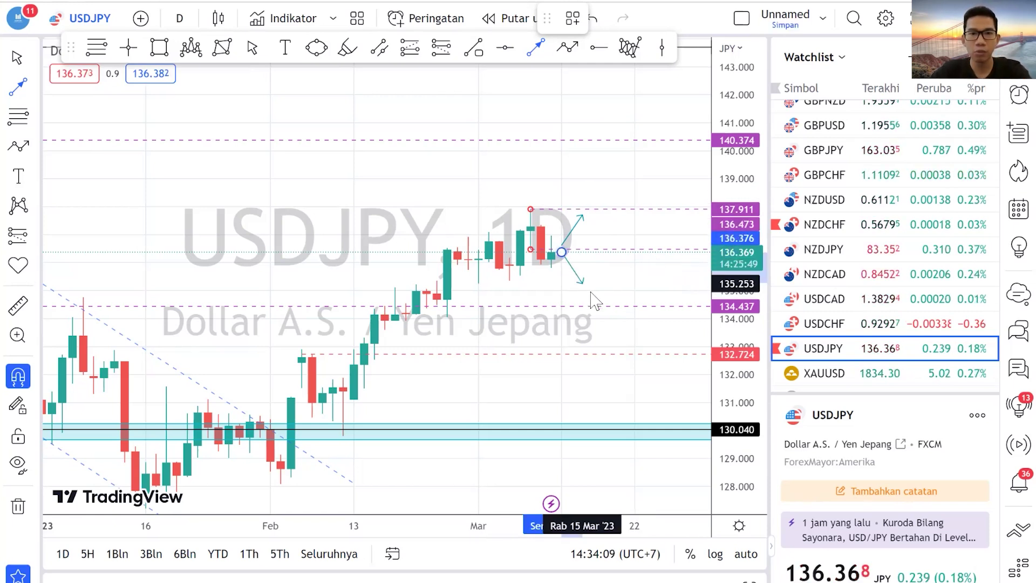
pyautogui.click(582, 284)
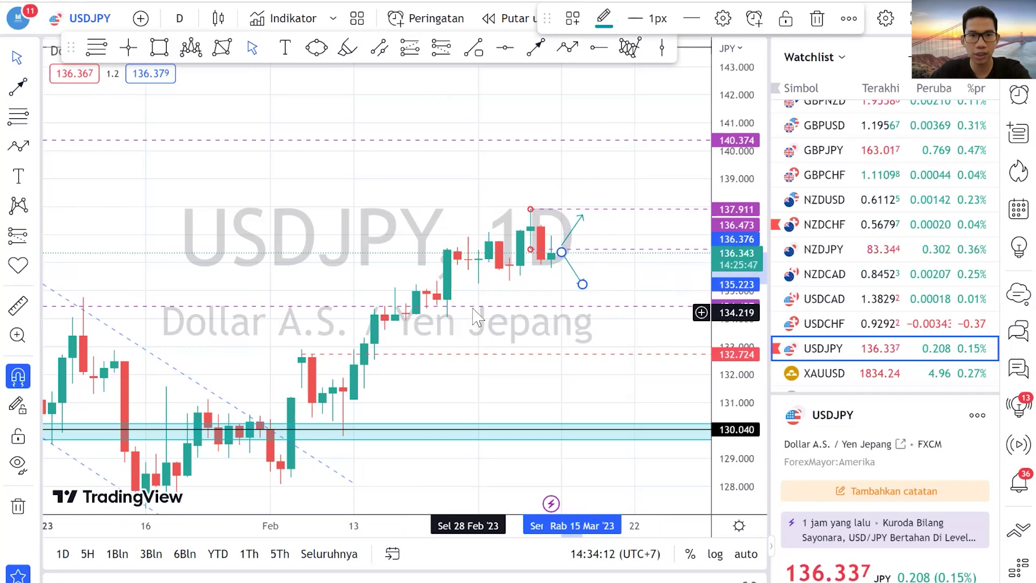
pyautogui.click(598, 47)
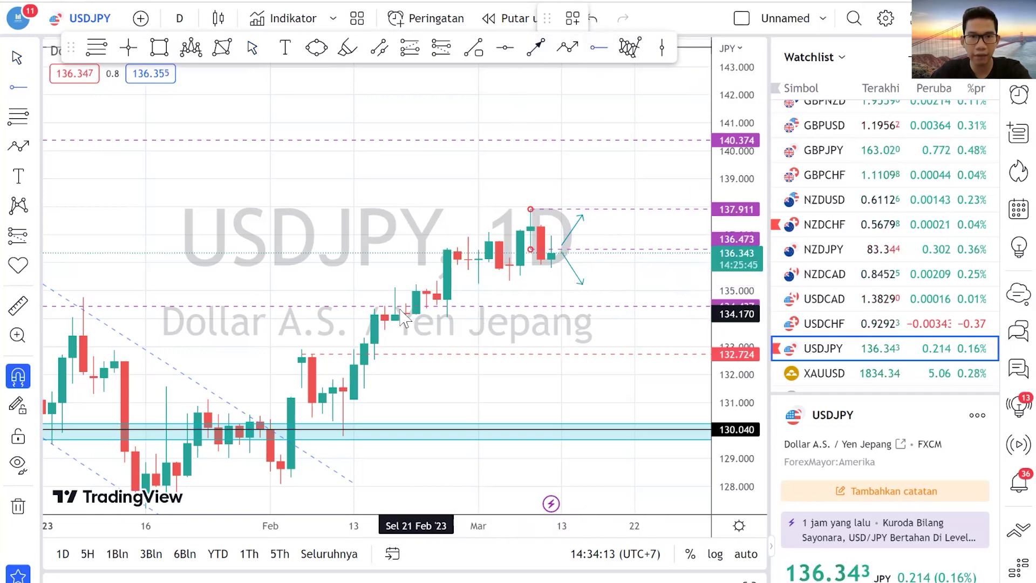
pyautogui.click(397, 290)
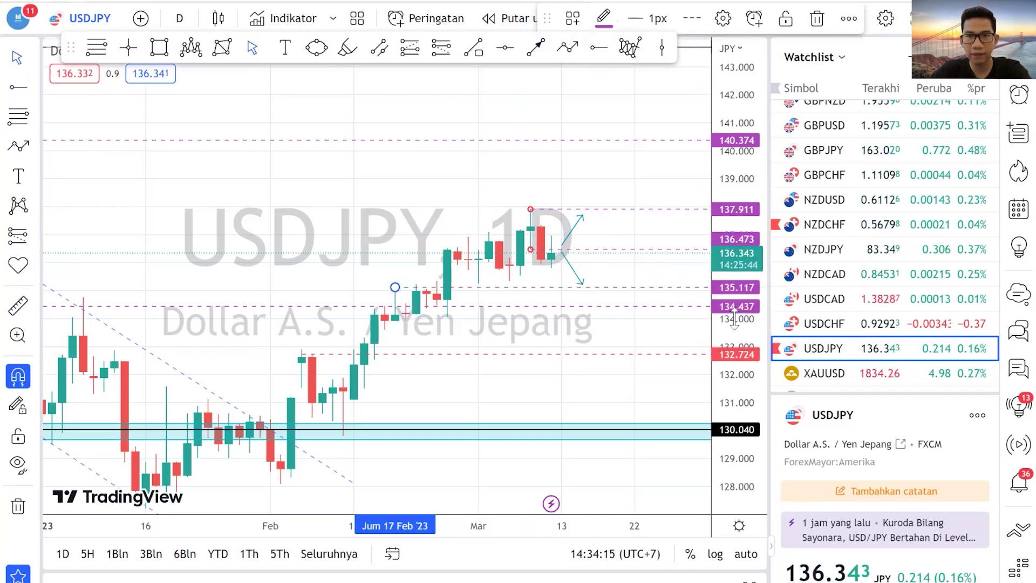
pyautogui.click(584, 321)
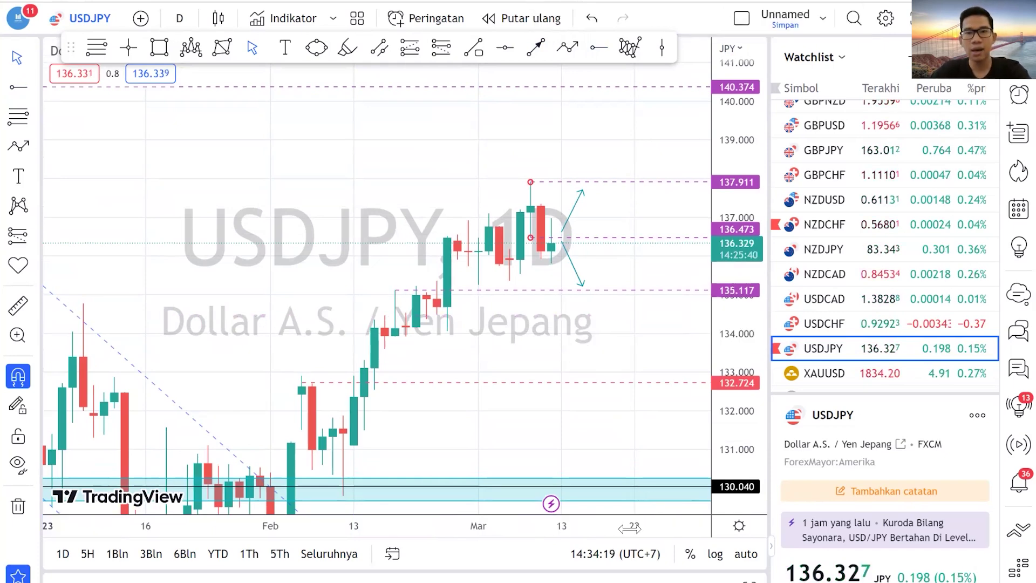
# - Examine USDJPY's recent daily candles around the two arrows and the horizontal rays at 137.911, 136.473 and 135.117
pyautogui.moveTo(632, 536); pyautogui.dragTo(602, 537)
pyautogui.moveTo(571, 237); pyautogui.dragTo(661, 233)
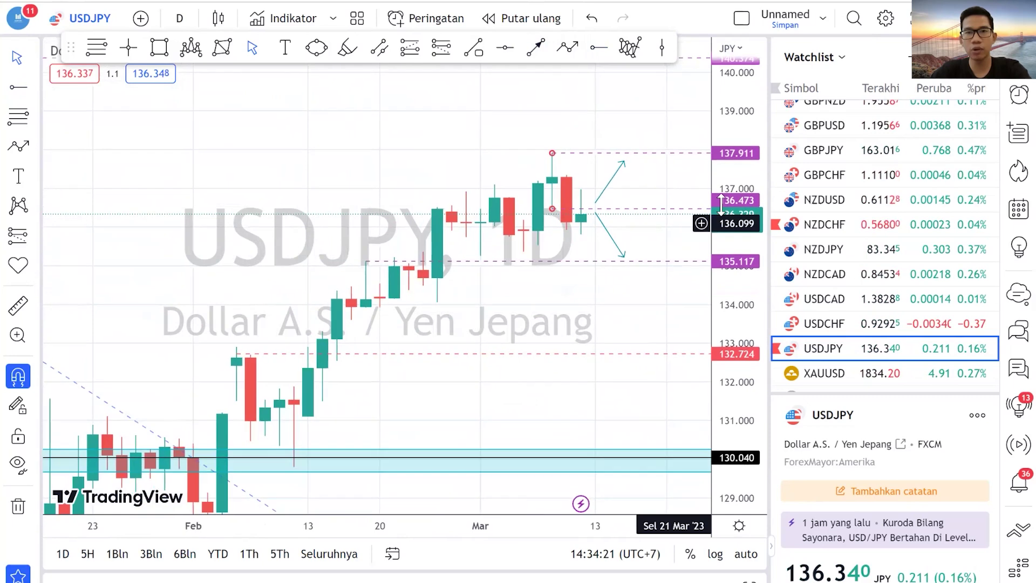
pyautogui.moveTo(729, 232); pyautogui.dragTo(725, 245)
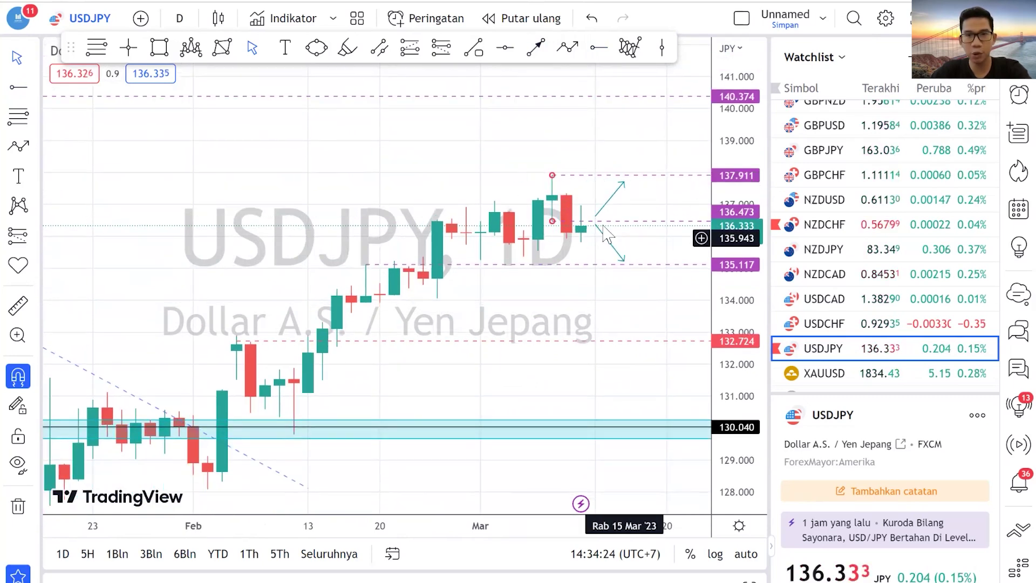
pyautogui.scroll(2, 618, 277)
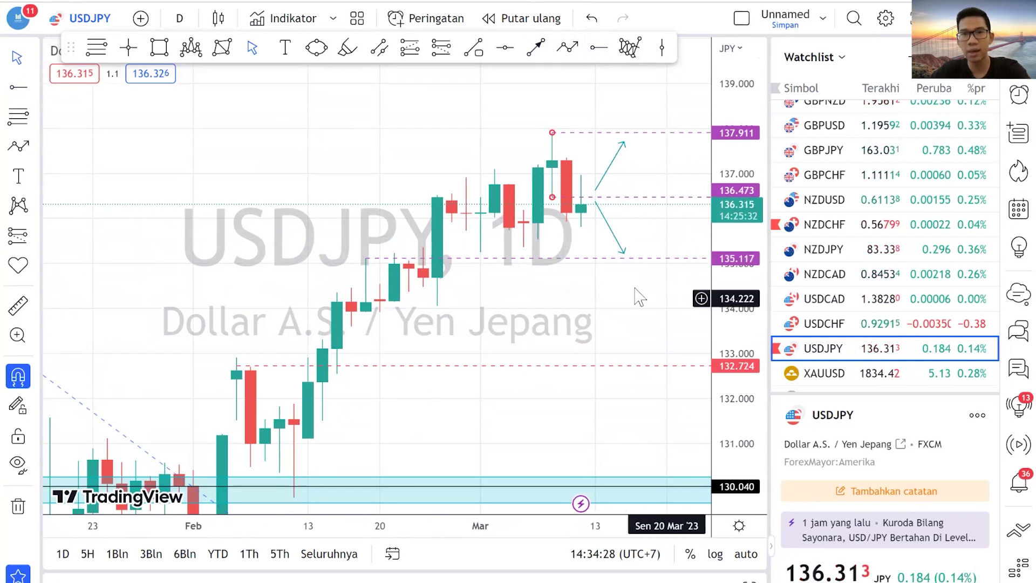
pyautogui.moveTo(713, 228); pyautogui.dragTo(713, 240)
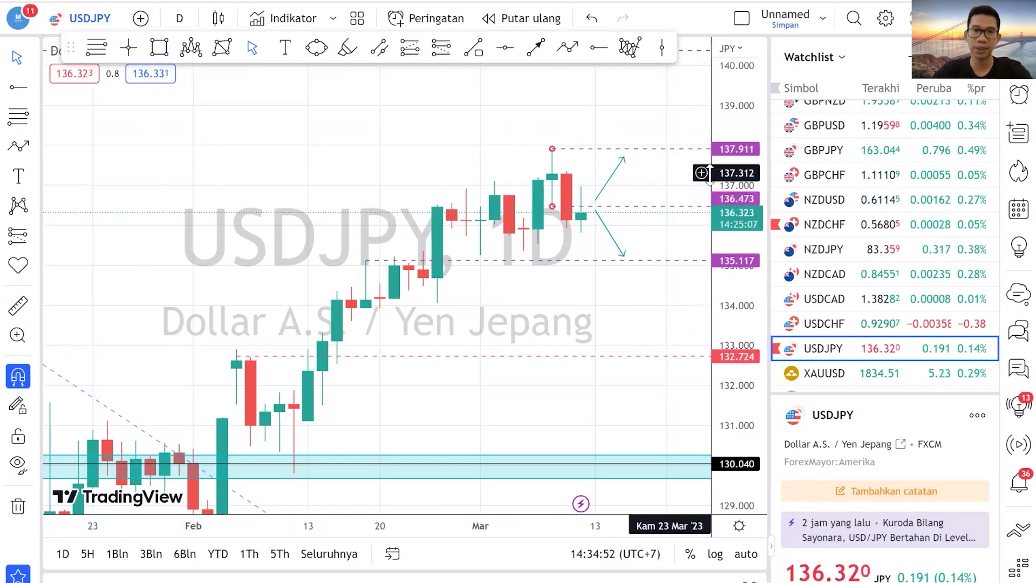
pyautogui.moveTo(751, 237); pyautogui.dragTo(533, 281)
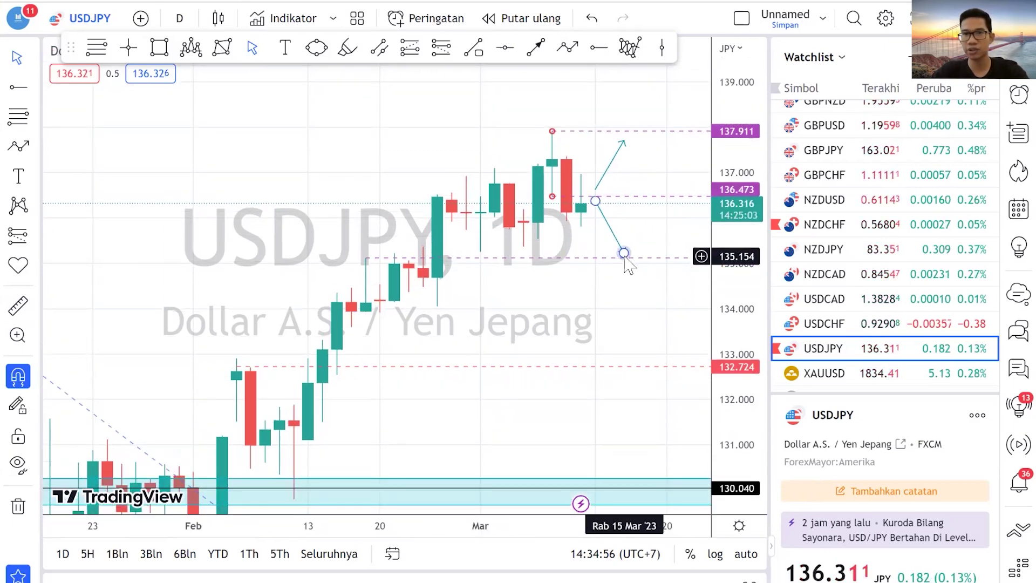
pyautogui.moveTo(661, 262); pyautogui.dragTo(669, 273)
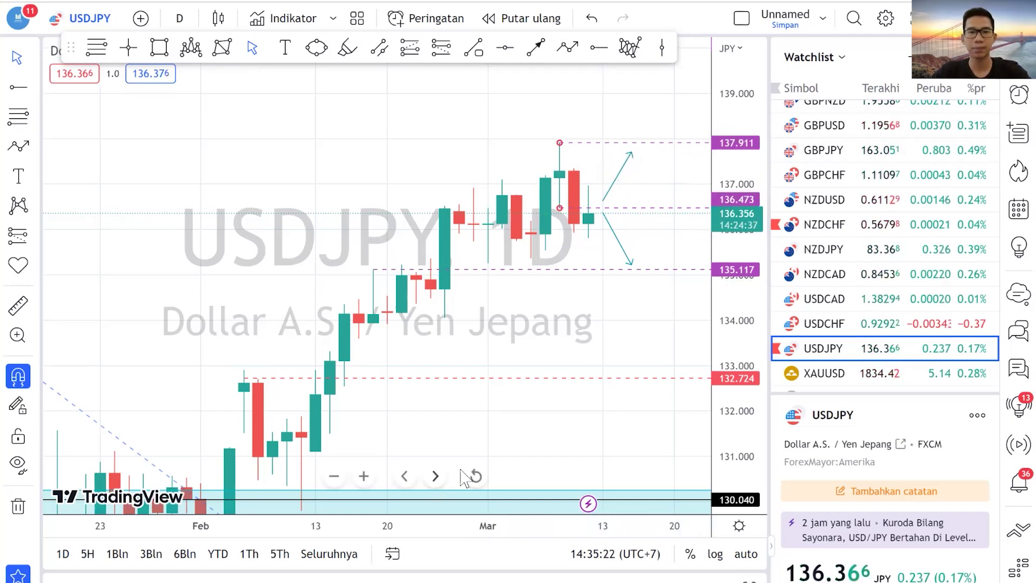
pyautogui.scroll(2, 494, 512)
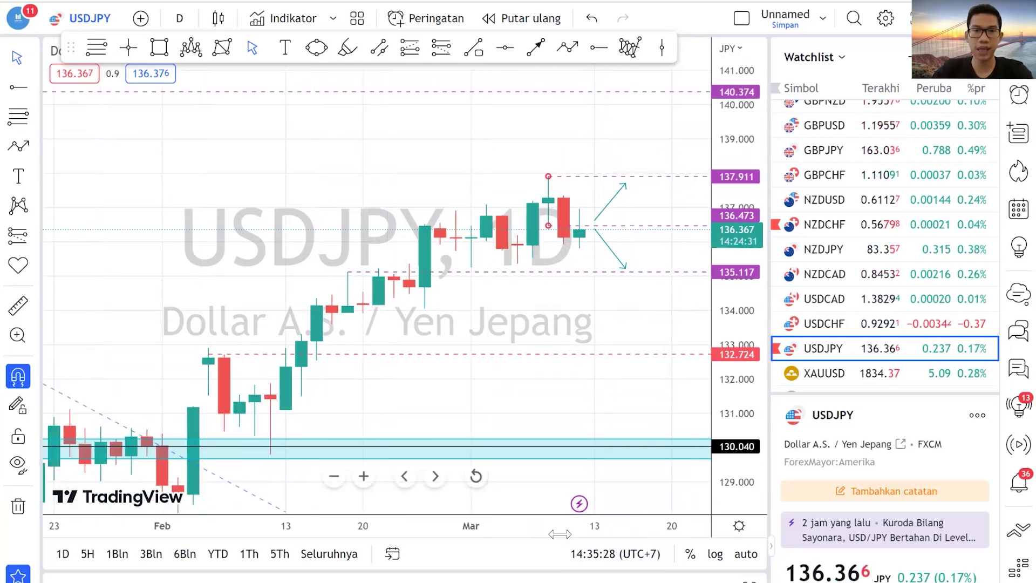
# - Switch the USDJPY chart to the 4-hour timeframe and view the candles since mid-February around the arrows and the 137.911, 136.473 and 135.117 levels
pyautogui.click(180, 18)
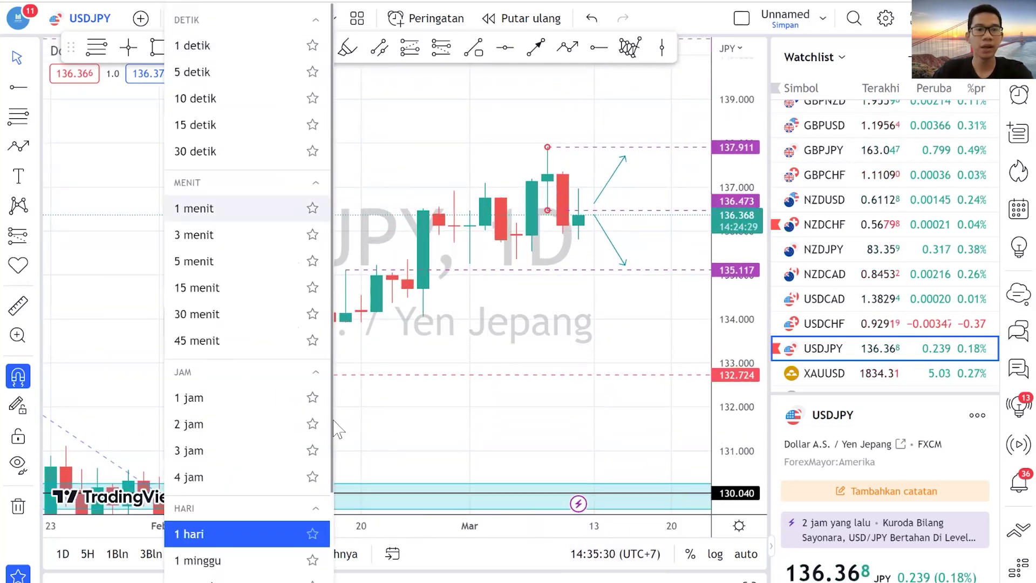
pyautogui.click(186, 477)
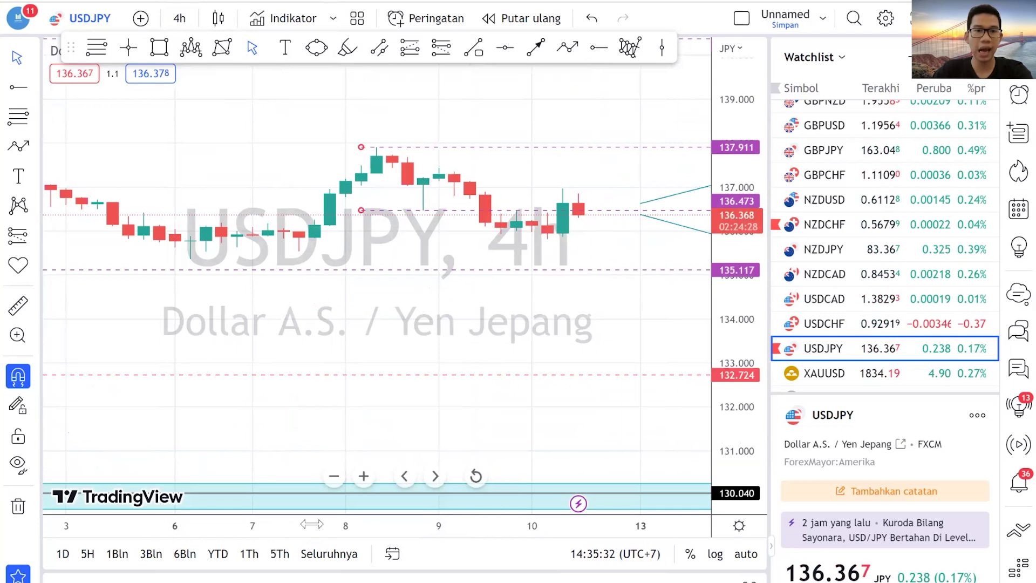
pyautogui.scroll(-3, 556, 479)
pyautogui.moveTo(624, 266); pyautogui.dragTo(483, 258)
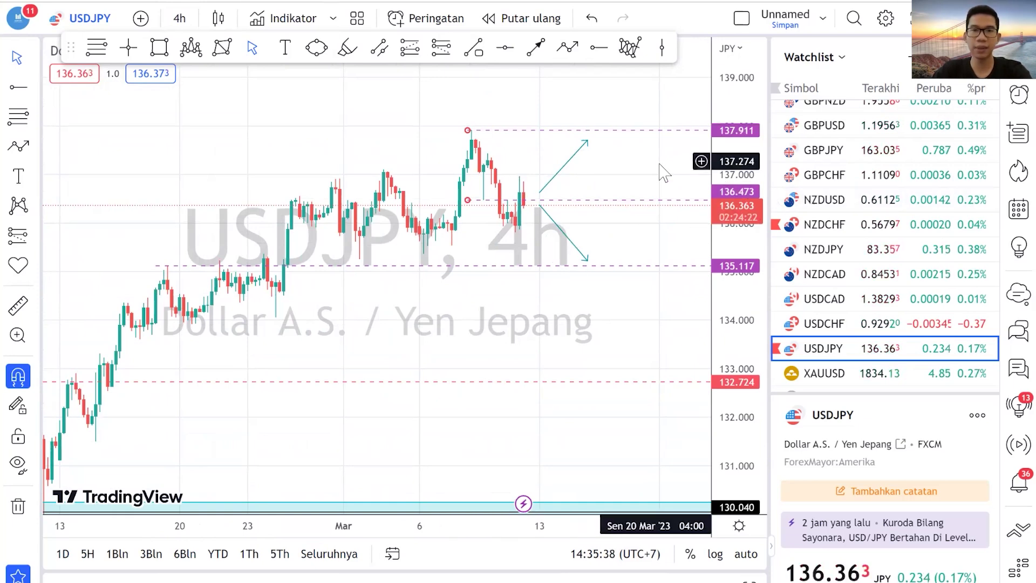
pyautogui.moveTo(668, 169); pyautogui.dragTo(738, 172)
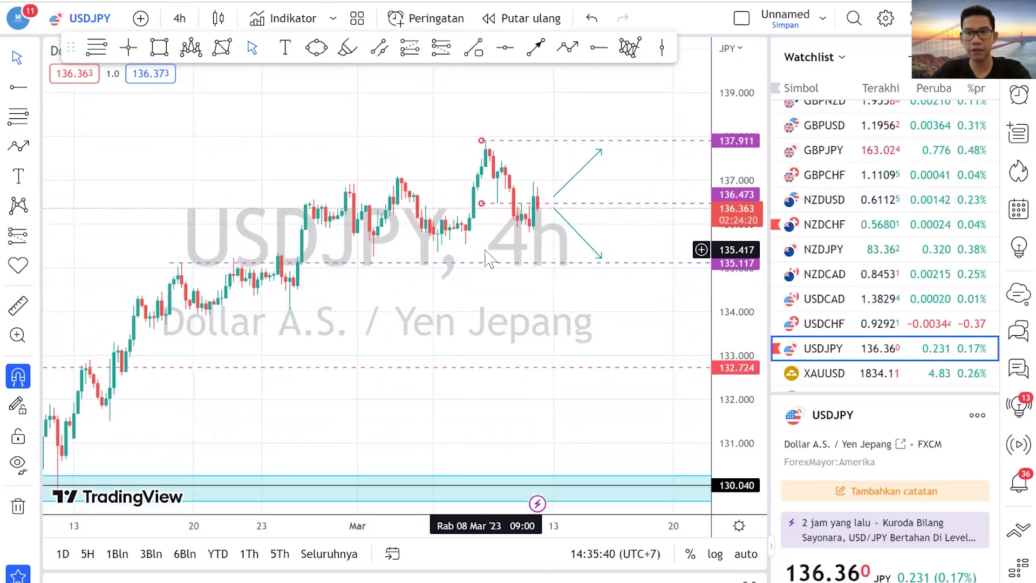
pyautogui.moveTo(626, 197); pyautogui.dragTo(634, 195)
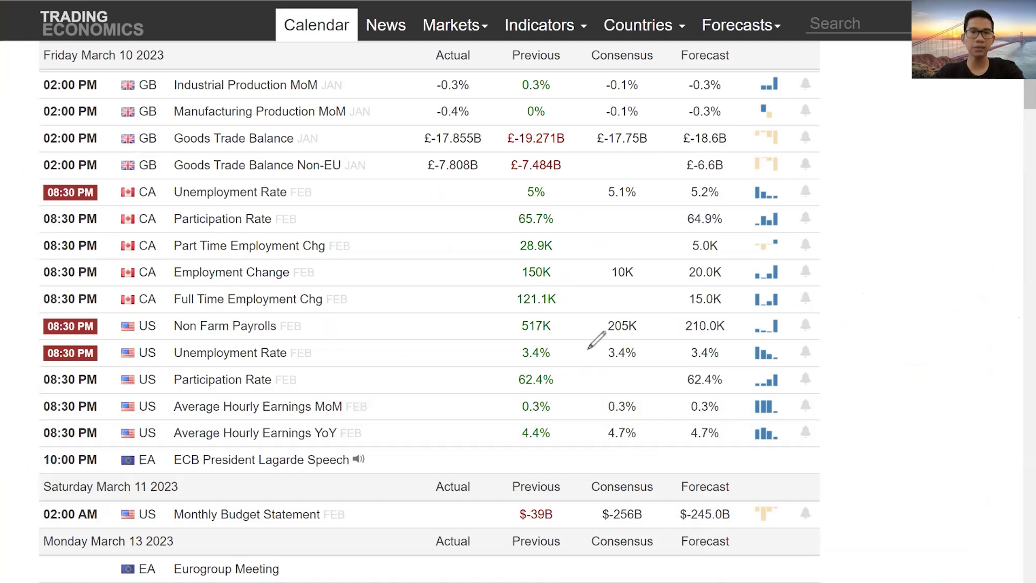
# - On the Trading Economics calendar, circle Non Farm Payrolls' 517K and 205K, link them with an arrow, and mark a higher outcome as USD up
pyautogui.moveTo(517, 318)
pyautogui.mouseDown()
pyautogui.moveTo(513, 328)
pyautogui.moveTo(546, 343)
pyautogui.moveTo(554, 323)
pyautogui.moveTo(513, 318)
pyautogui.moveTo(600, 335)
pyautogui.moveTo(592, 350)
pyautogui.mouseUp()
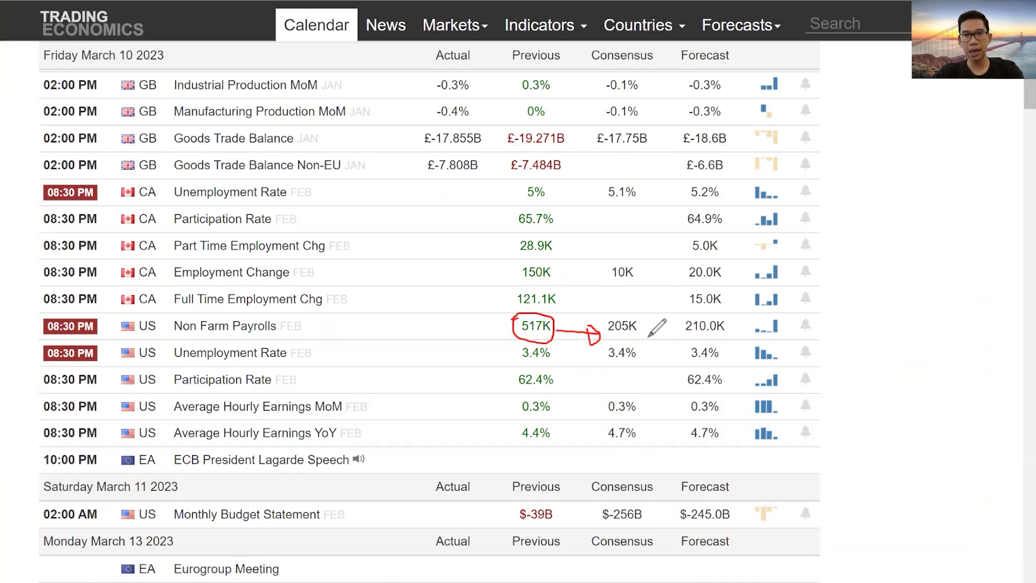
pyautogui.moveTo(634, 315)
pyautogui.mouseDown()
pyautogui.moveTo(606, 318)
pyautogui.moveTo(603, 331)
pyautogui.moveTo(639, 332)
pyautogui.moveTo(632, 312)
pyautogui.moveTo(826, 319)
pyautogui.moveTo(812, 326)
pyautogui.moveTo(845, 304)
pyautogui.moveTo(850, 323)
pyautogui.moveTo(878, 298)
pyautogui.moveTo(866, 324)
pyautogui.moveTo(896, 280)
pyautogui.moveTo(893, 295)
pyautogui.mouseUp()
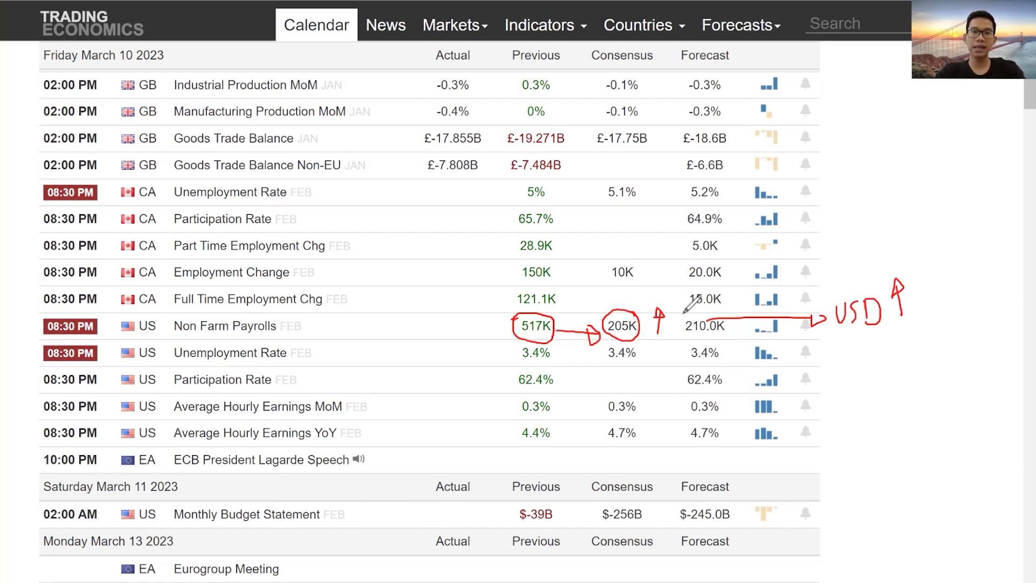
# - Draw a down arrow beside the 205K consensus and link it by a long arrow to a handwritten USD with a down arrow
pyautogui.moveTo(681, 315)
pyautogui.mouseDown()
pyautogui.moveTo(681, 346)
pyautogui.moveTo(819, 354)
pyautogui.moveTo(823, 368)
pyautogui.moveTo(858, 352)
pyautogui.moveTo(865, 371)
pyautogui.moveTo(889, 368)
pyautogui.moveTo(906, 343)
pyautogui.moveTo(896, 363)
pyautogui.mouseUp()
pyautogui.click(674, 343)
pyautogui.moveTo(924, 330); pyautogui.dragTo(929, 372)
# - Sketch a zigzag rise followed by a steep fall above the USD notes, then circle the payrolls down arrow and point it back toward 205K
pyautogui.moveTo(808, 261); pyautogui.dragTo(886, 167)
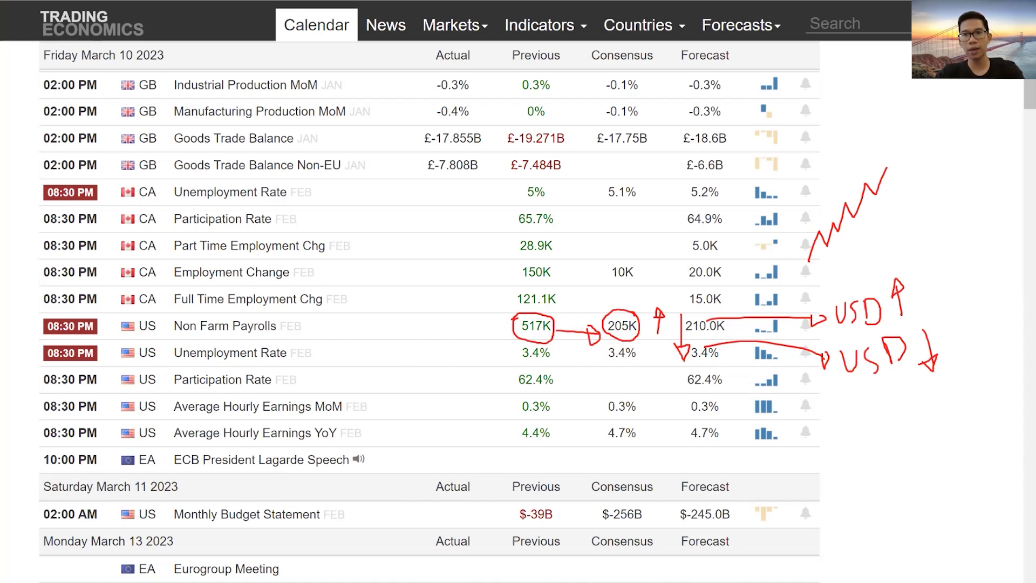
pyautogui.moveTo(887, 167); pyautogui.dragTo(929, 253)
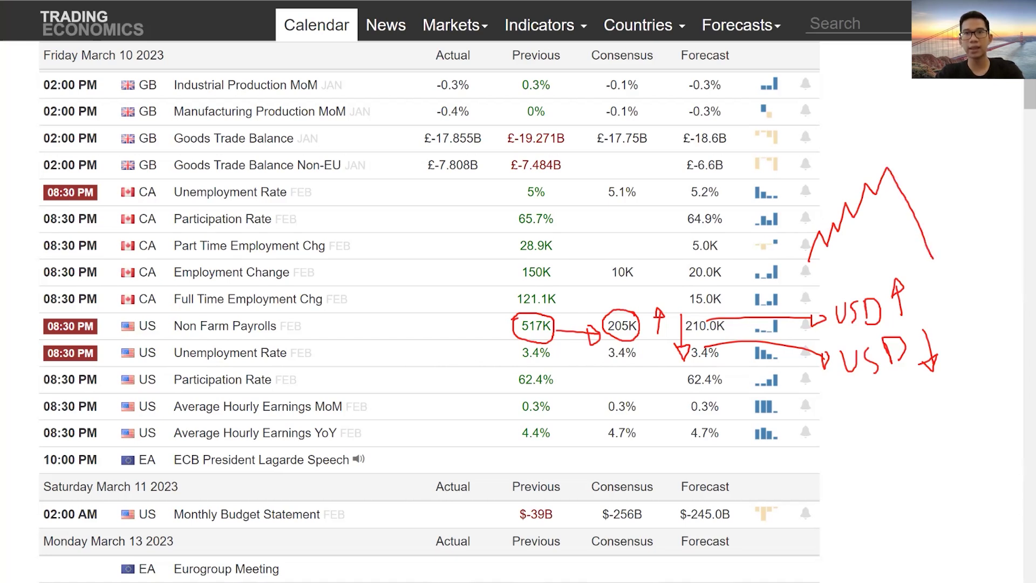
pyautogui.moveTo(681, 310)
pyautogui.mouseDown()
pyautogui.moveTo(674, 350)
pyautogui.moveTo(702, 331)
pyautogui.moveTo(666, 330)
pyautogui.moveTo(644, 354)
pyautogui.moveTo(661, 343)
pyautogui.moveTo(636, 341)
pyautogui.mouseUp()
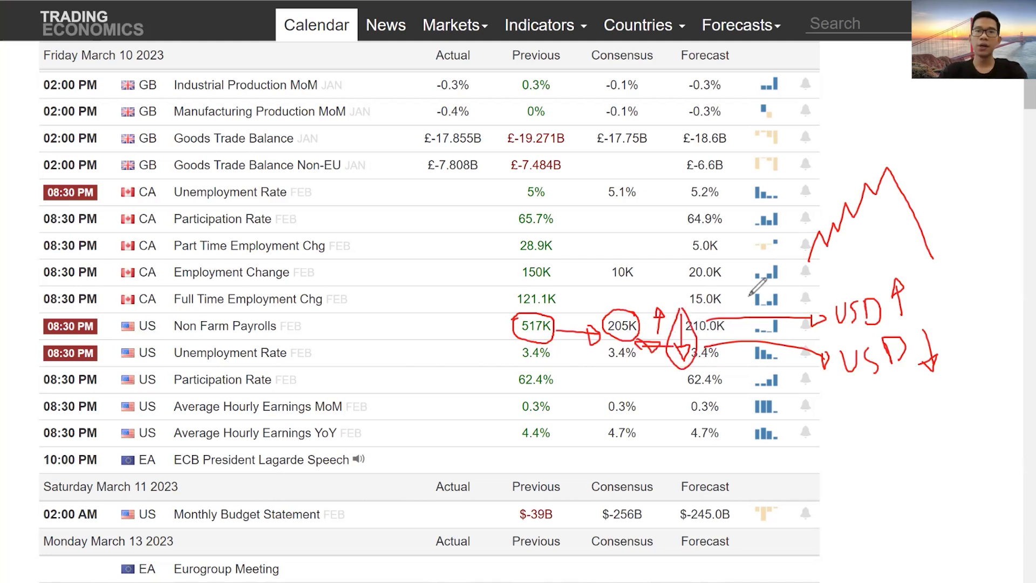